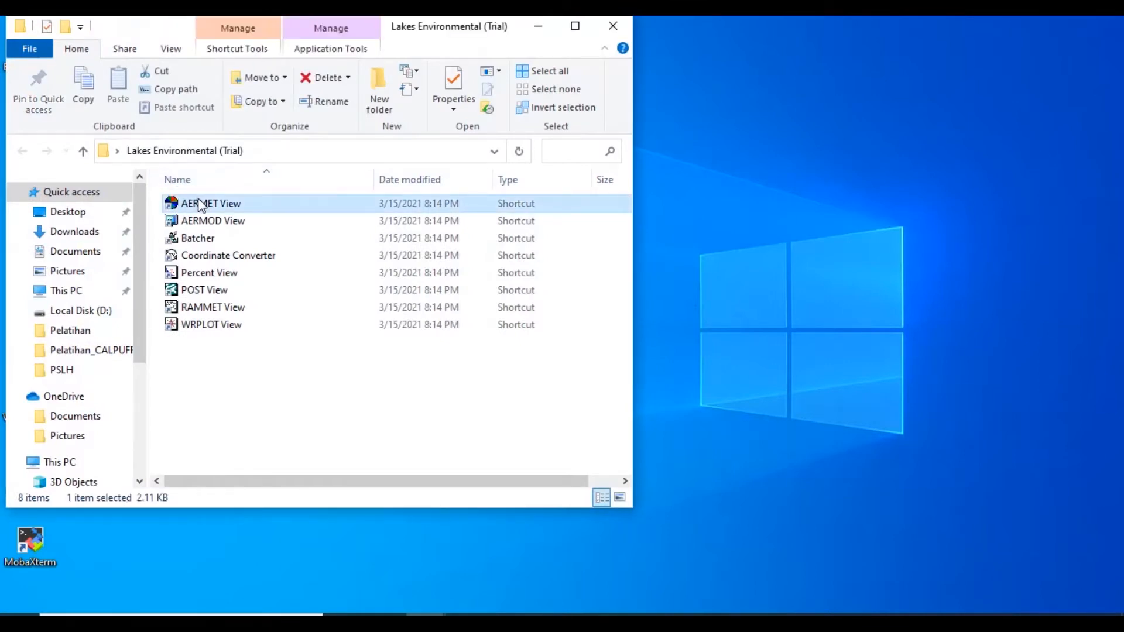
Minimize the Lakes Environmental folder window, refresh the desktop and dismiss the AERMET View About window
left_click(530, 25)
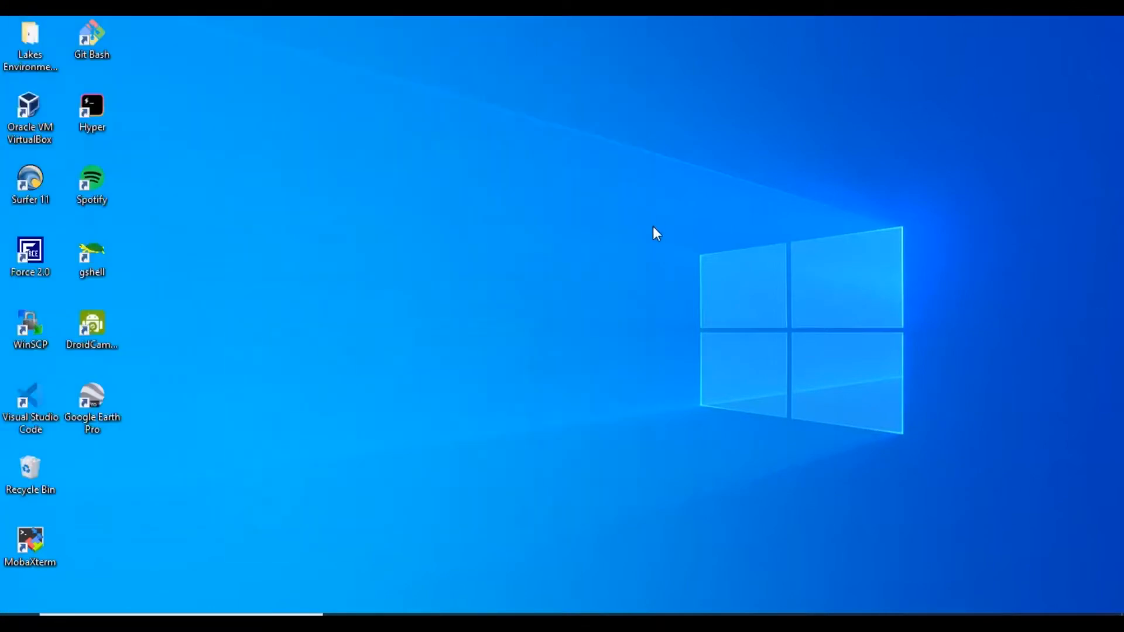
right_click(690, 256)
left_click(752, 303)
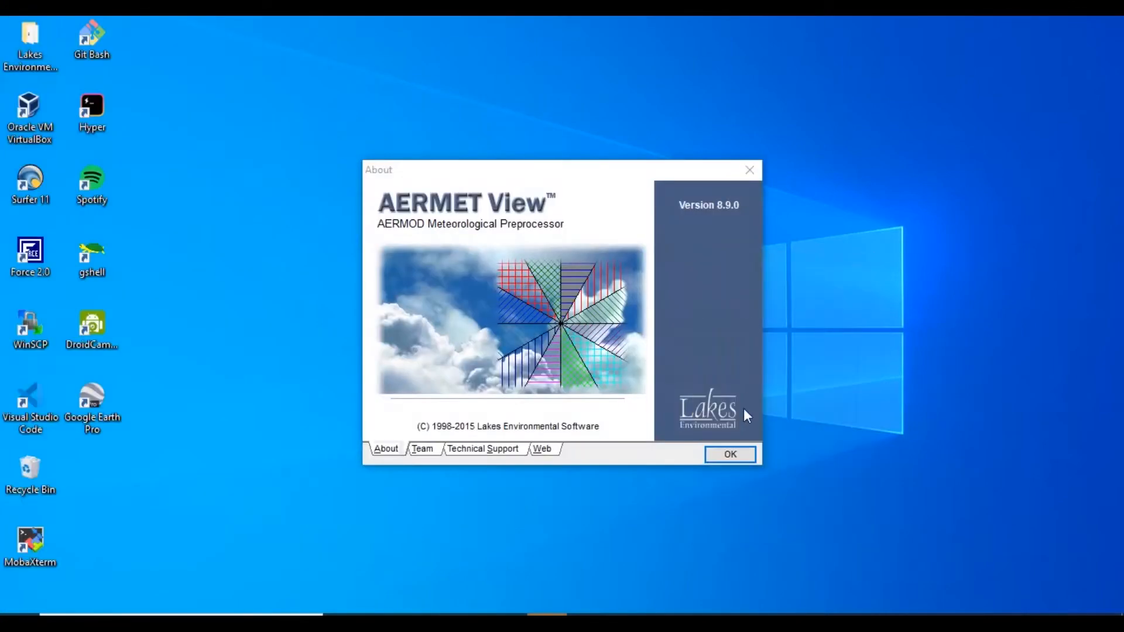
left_click(735, 457)
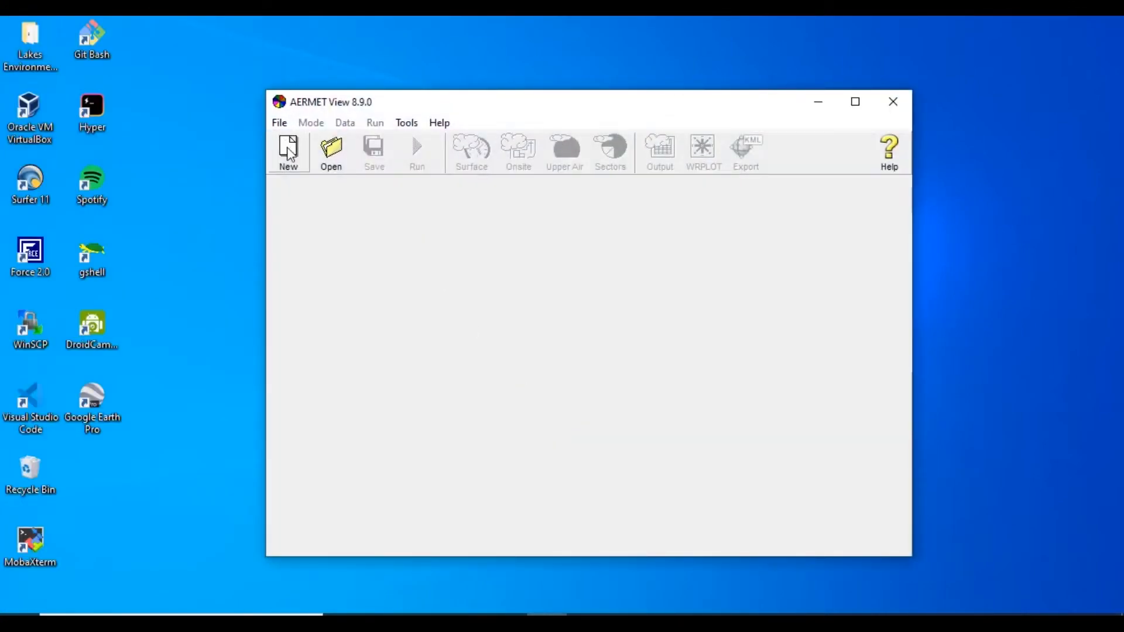
Create a new AERMET View project named AERMET in the D:\AERMOD\Pelatihan folder
left_click(289, 154)
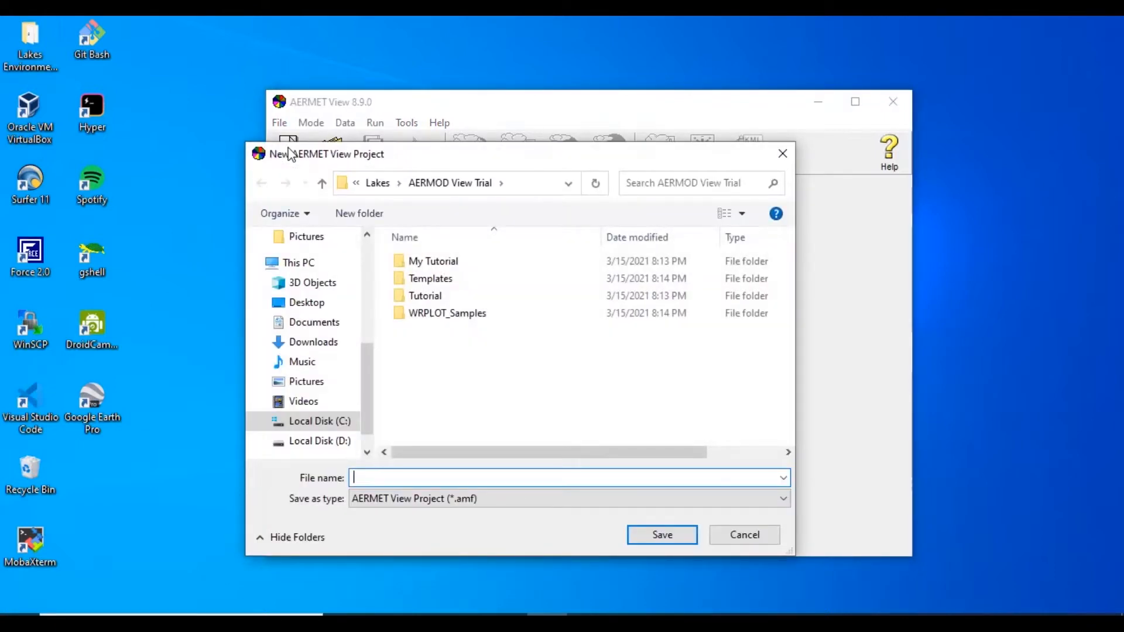
left_click(292, 441)
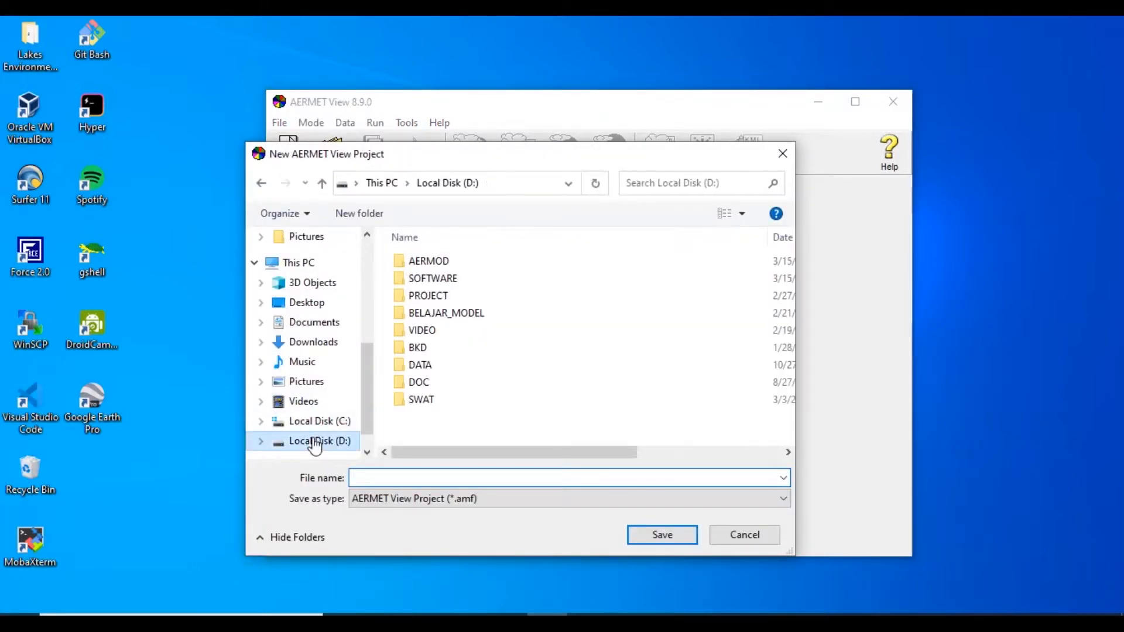
double_click(430, 262)
double_click(481, 419)
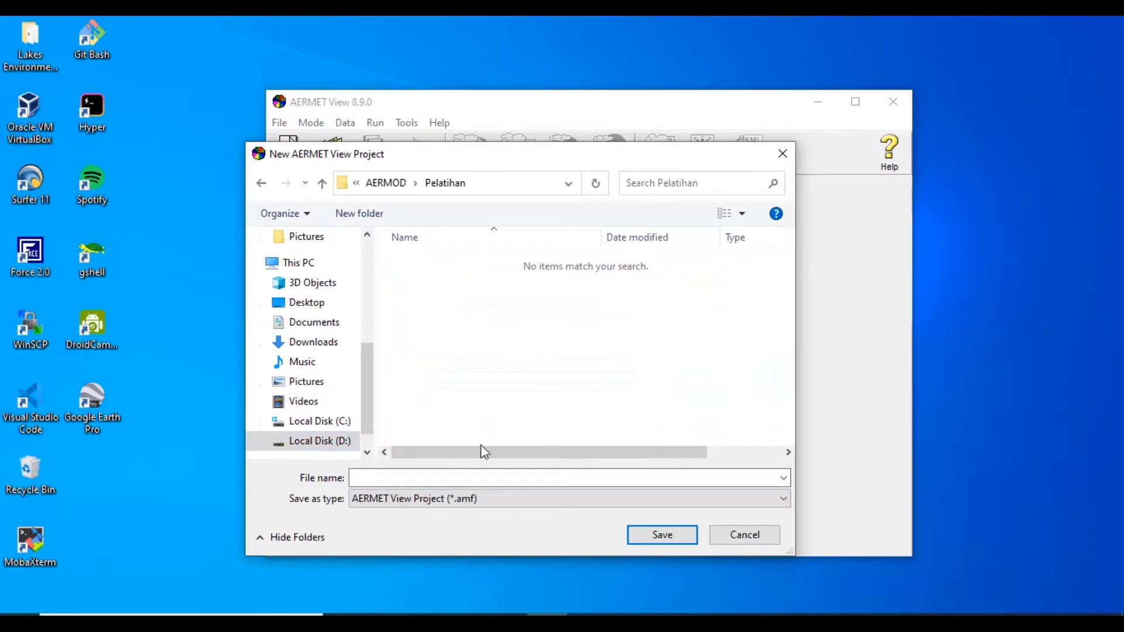
left_click(468, 475)
type("AERMET")
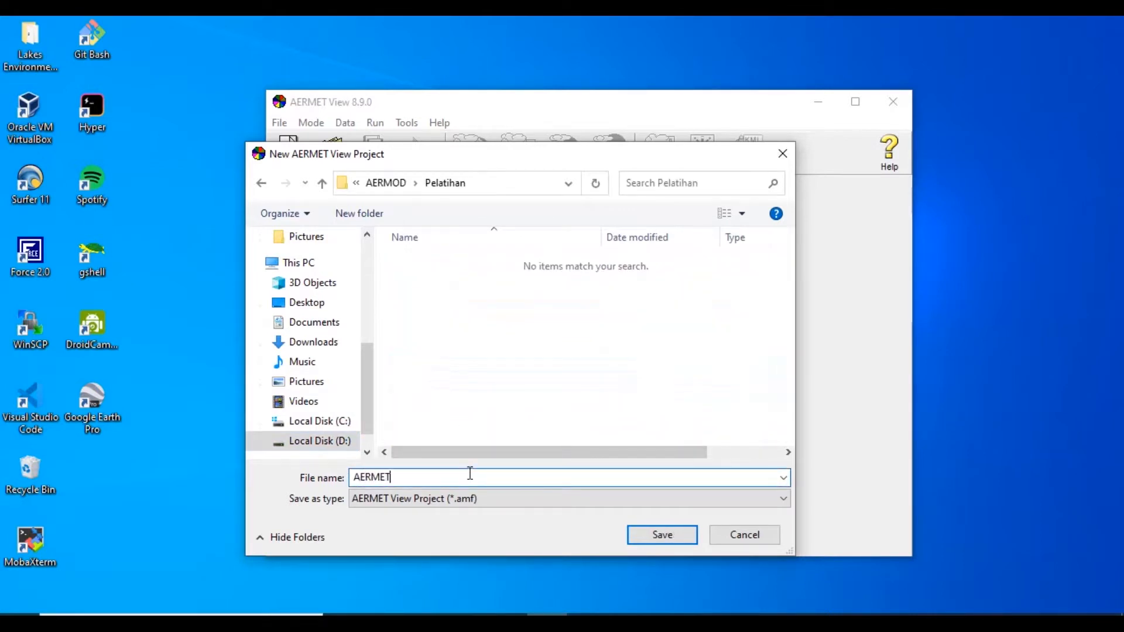
left_click(676, 534)
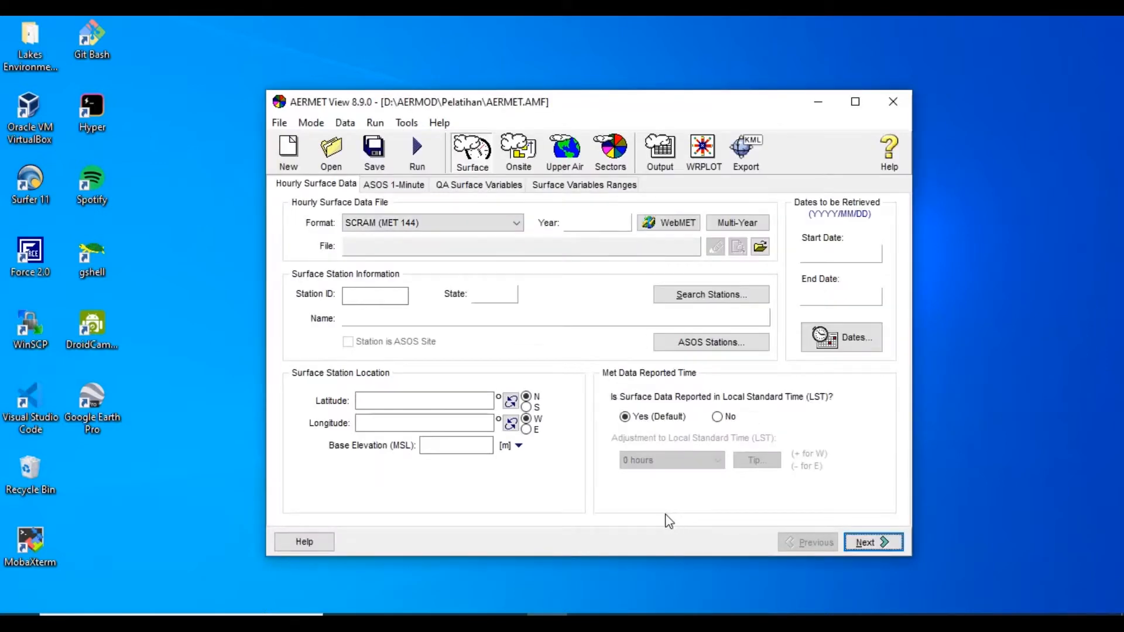
Start an hourly surface data import from Excel and load the SurfaceMet workbook as its source
left_click(404, 124)
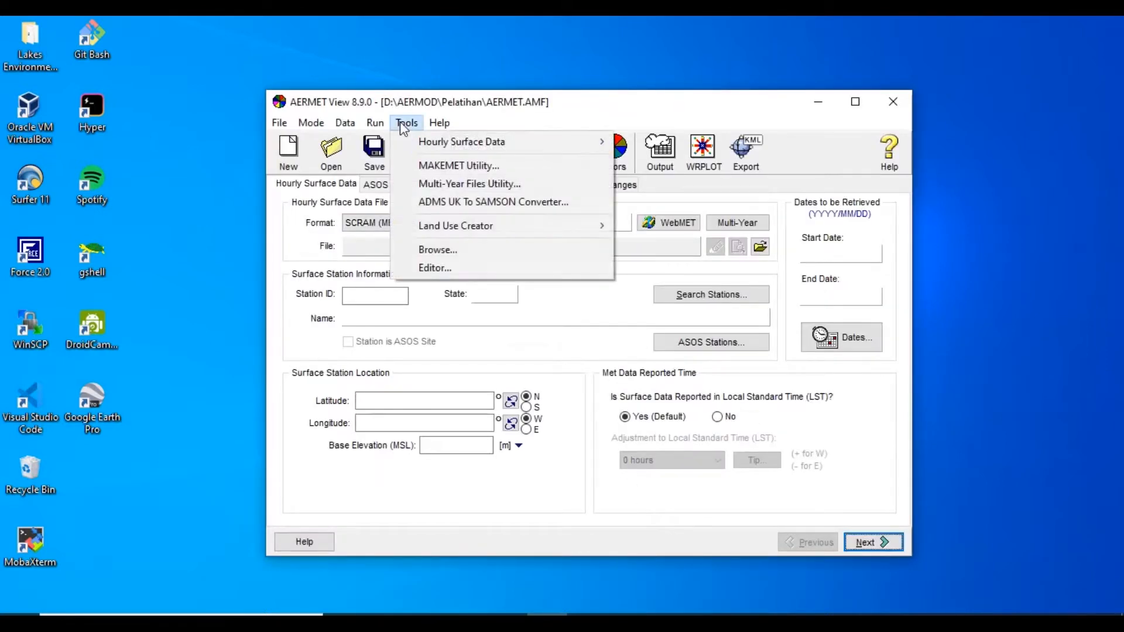
mouse_move(594, 141)
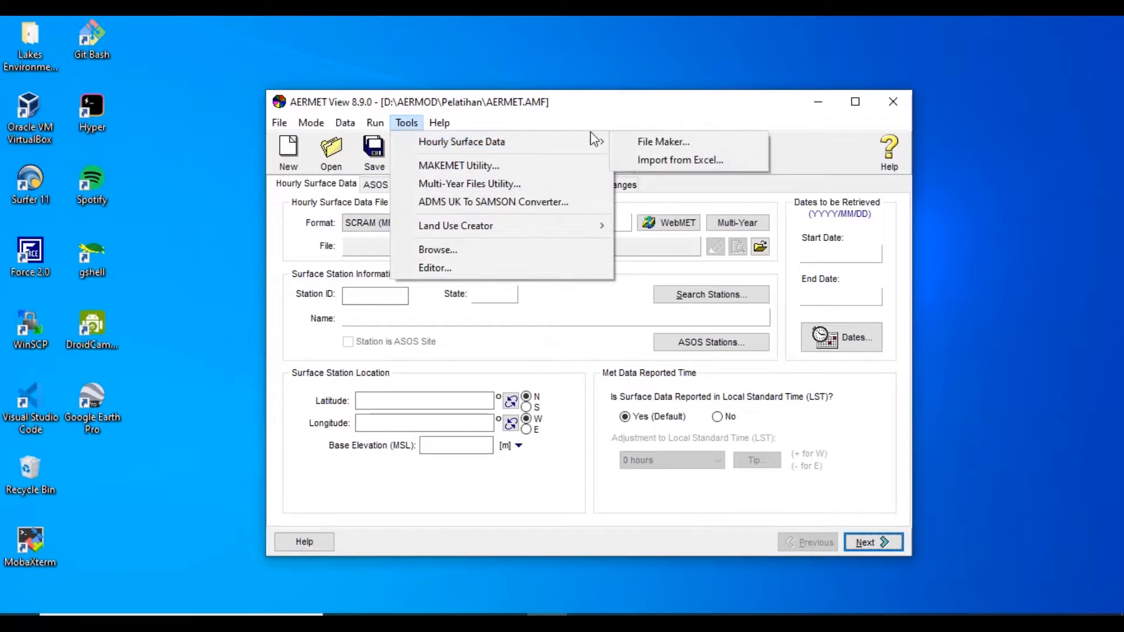
left_click(657, 161)
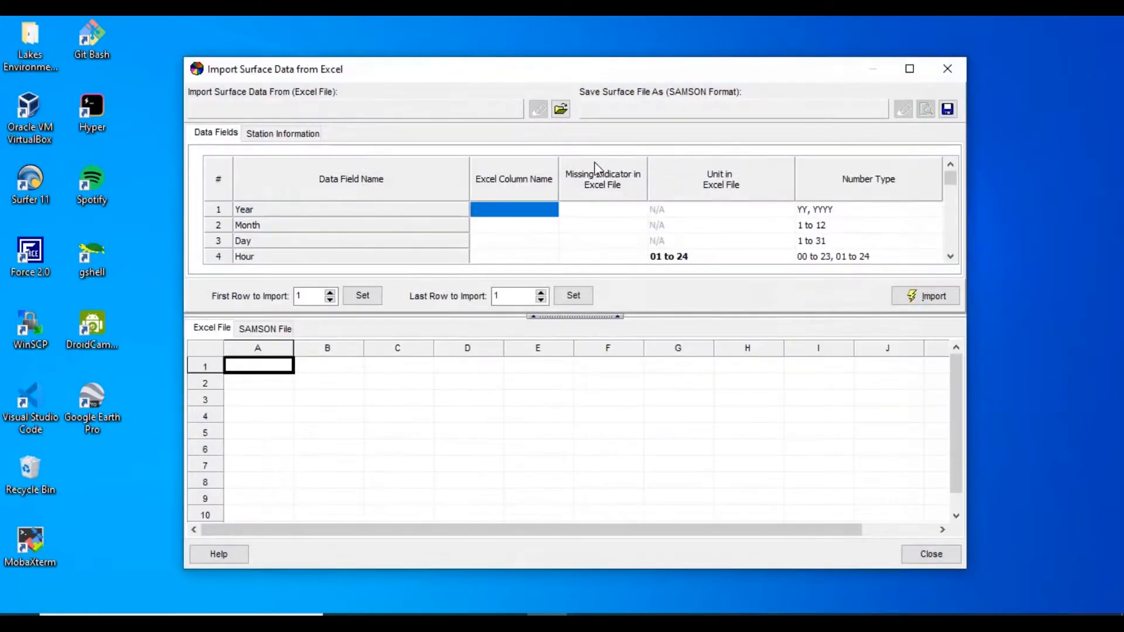
left_click(560, 109)
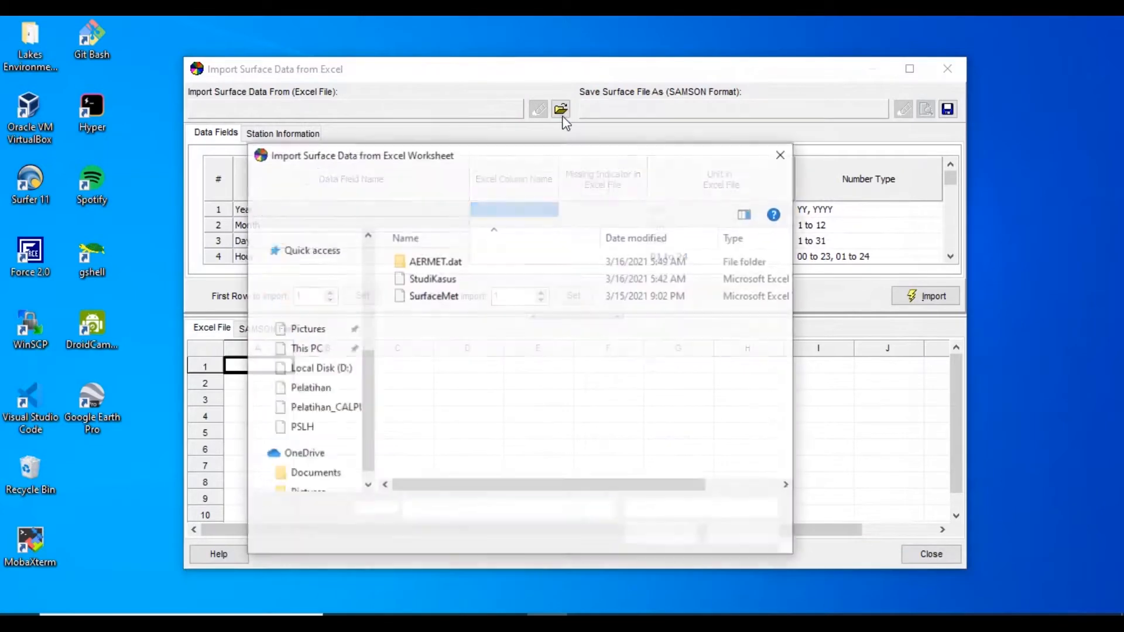
double_click(438, 296)
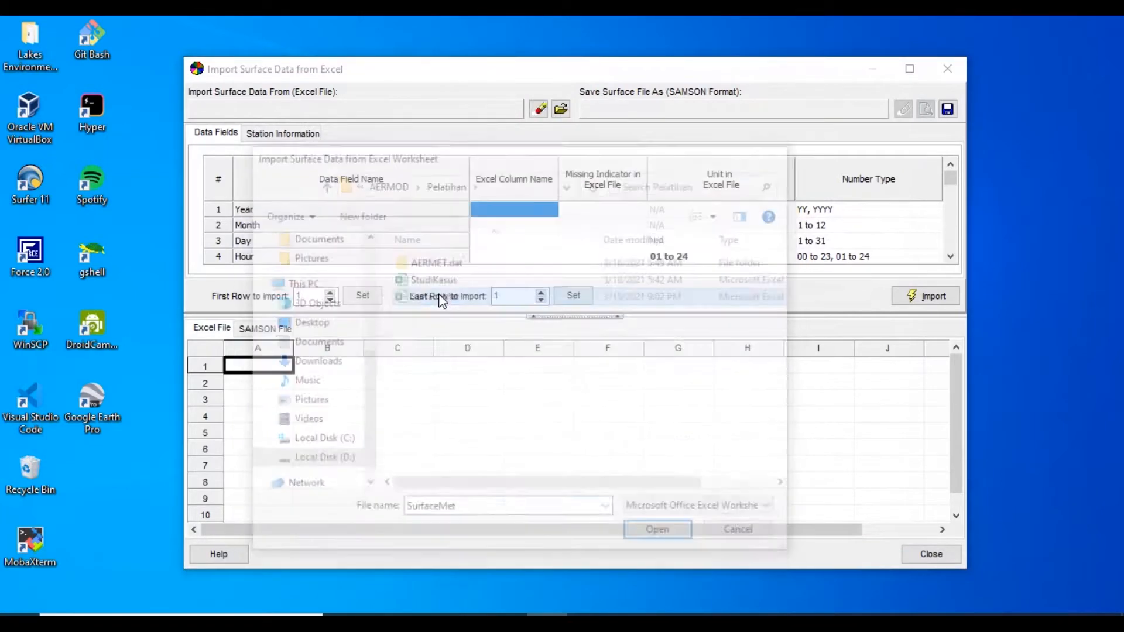
left_click_drag(465, 79, 356, 58)
Assign Excel columns A, B, C and D to the Year, Month, Day and Hour fields
left_click(410, 190)
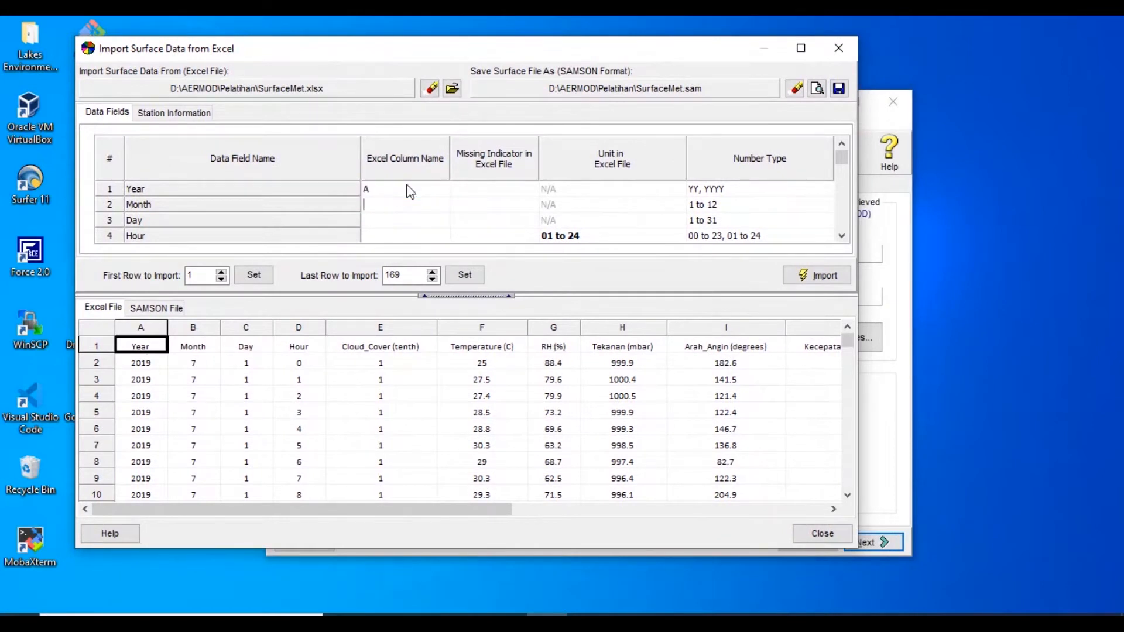
type("C")
key("Return")
type("D")
key("Return")
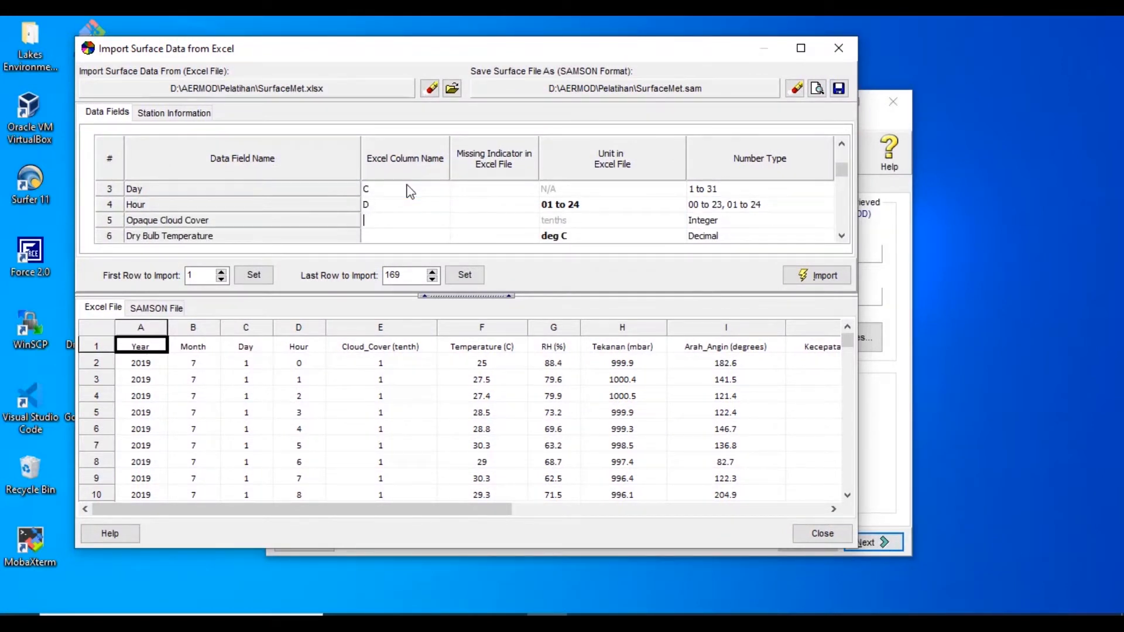
Assign Excel columns E to H to Opaque Cloud Cover, Dry Bulb Temperature, Relative Humidity and Station Pressure
type("E")
key("Return")
type("F")
key("Return")
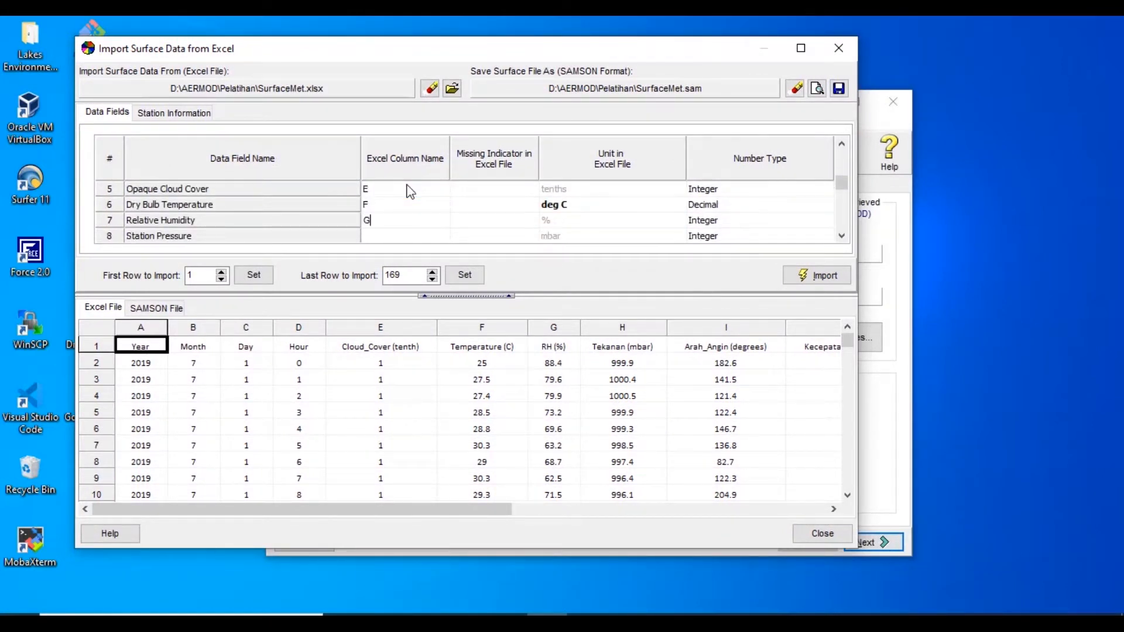
type("G")
key("Return")
type("H")
key("Return")
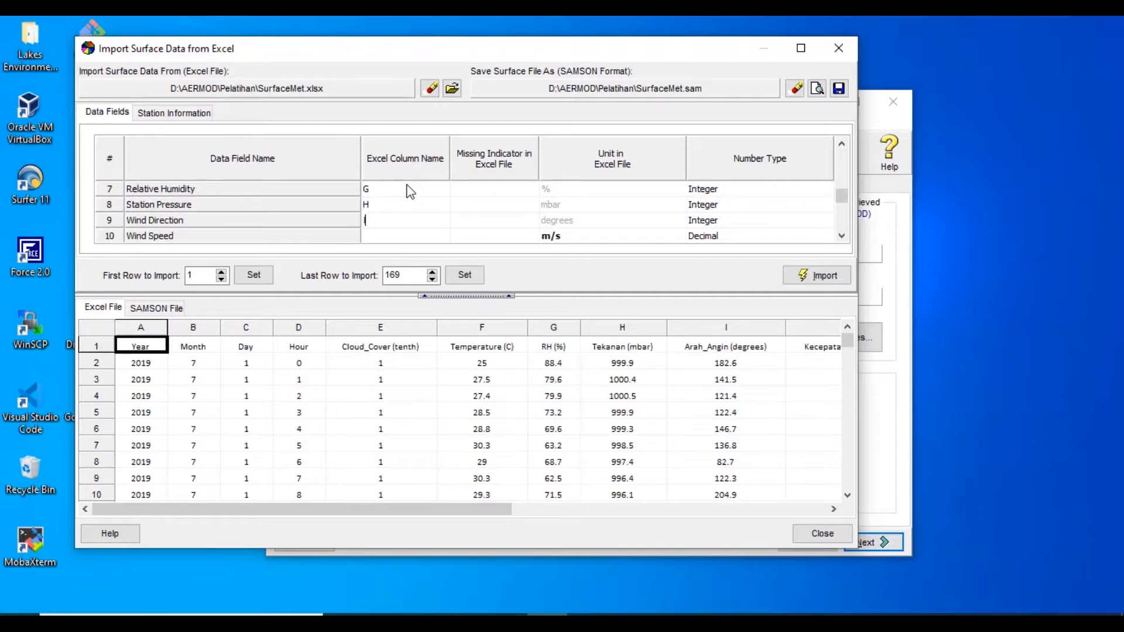
Assign Excel columns I to M to Wind Direction, Wind Speed, Ceiling Height, Hourly Precipitation and Global Horizontal Radiation
type("I")
key("Return")
key("Return")
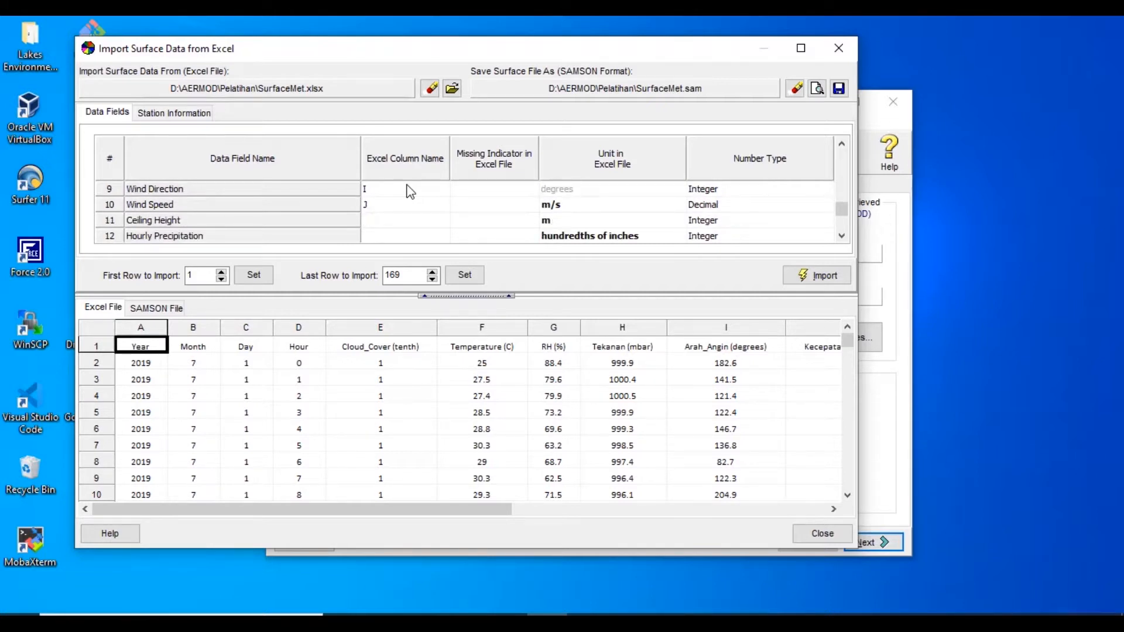
key("Return")
type("L")
key("Return")
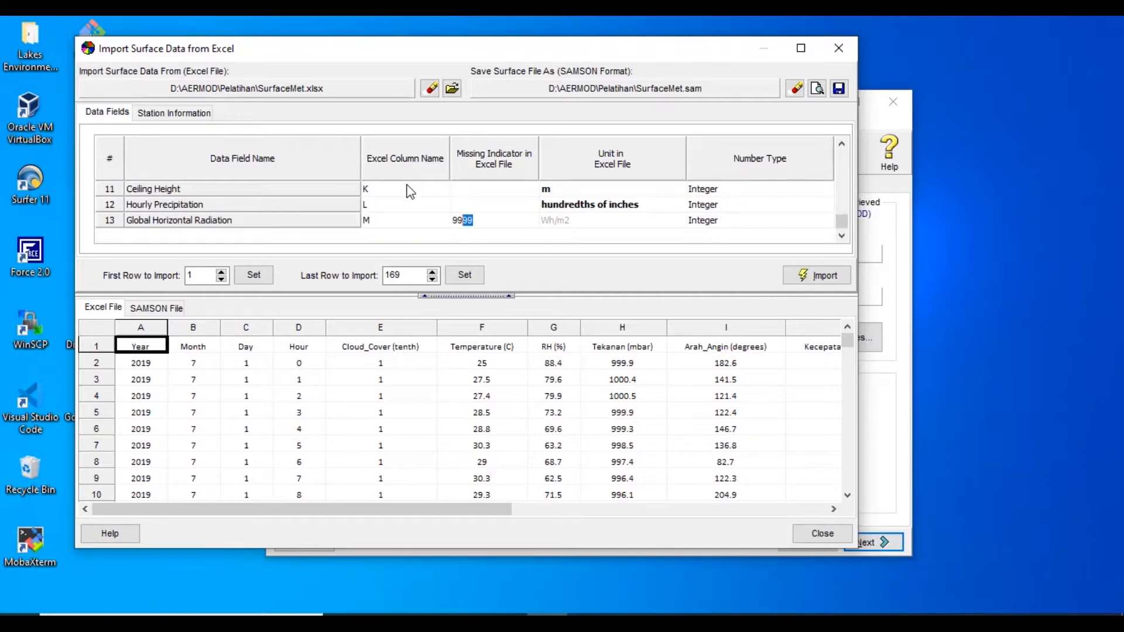
Fill in 9999 as the missing indicator for all data fields, from Global Horizontal Radiation back up to Year
key("Up")
type("9999")
key("Up")
type("9999")
key("Up")
type("9999")
key("Up")
type("9999")
key("Up")
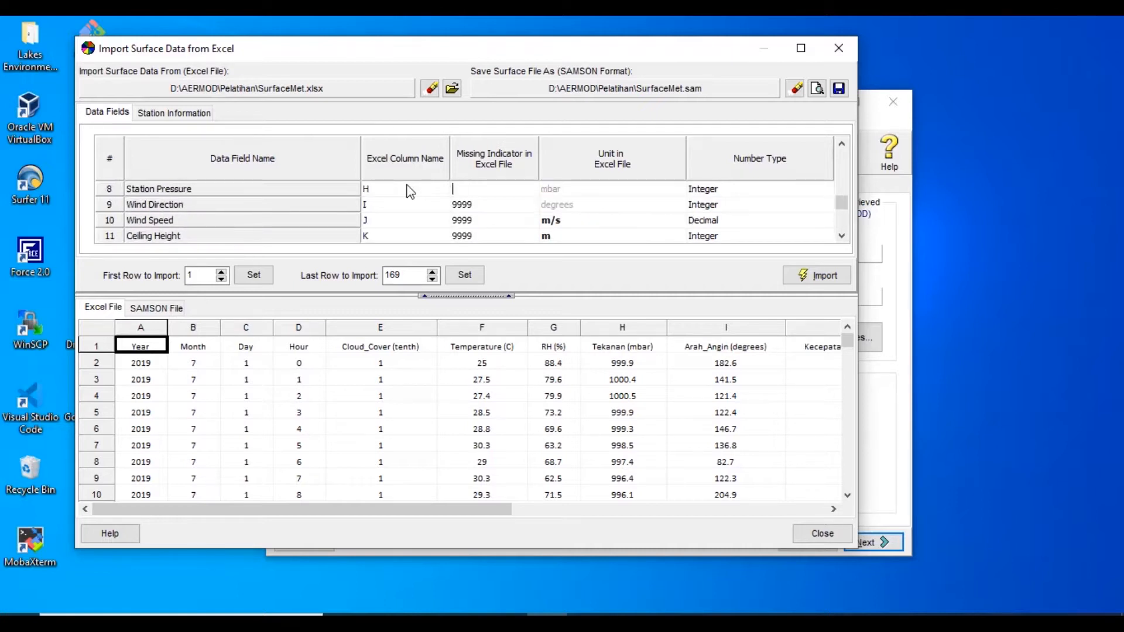
type("9999")
key("Up")
type("9999")
key("Up")
type("9999")
key("Up")
type("9999")
key("Up")
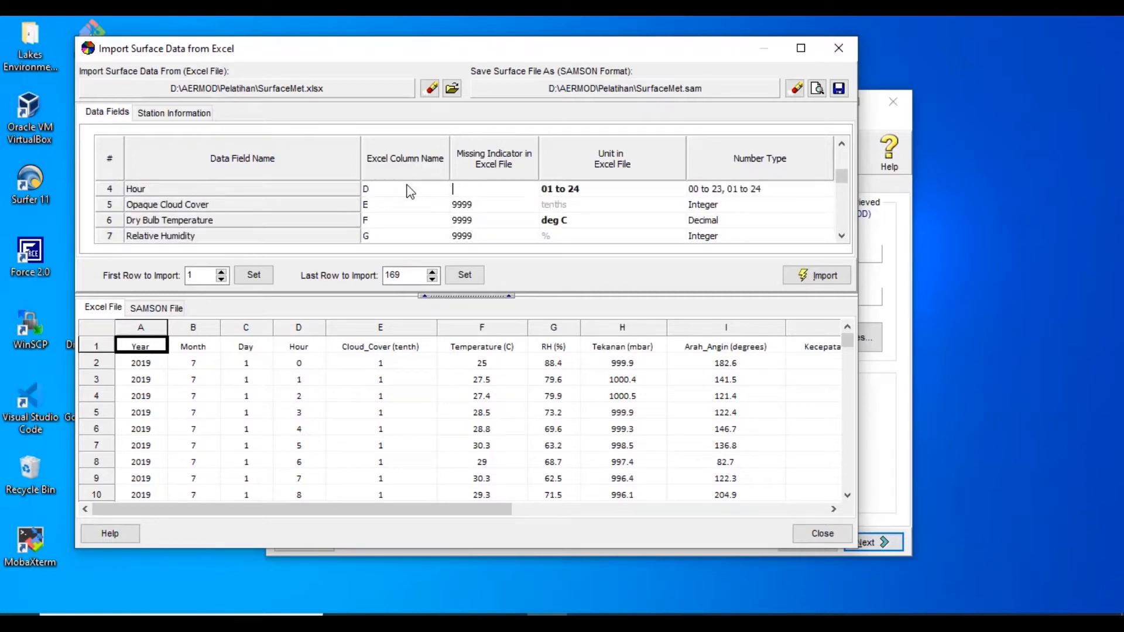
type("9999")
key("Up")
type("9999")
key("Up")
type("9999")
key("Up")
type("9999")
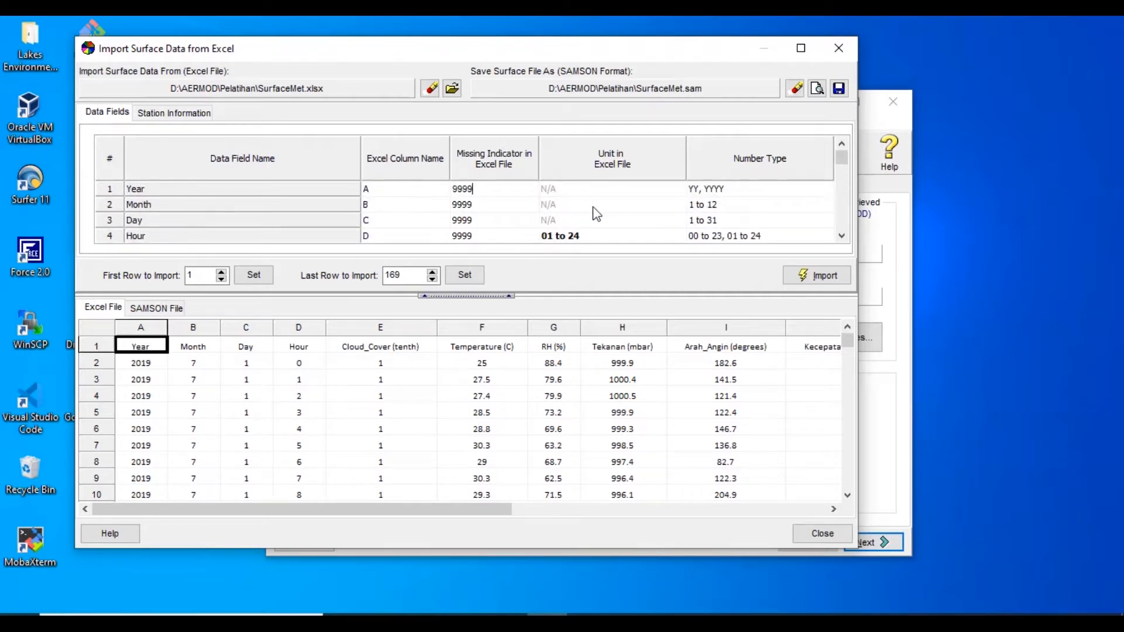
Set the Hour field's unit in the Excel file to 00 to 23
key("Down")
key("Down")
key("Down")
key("Down")
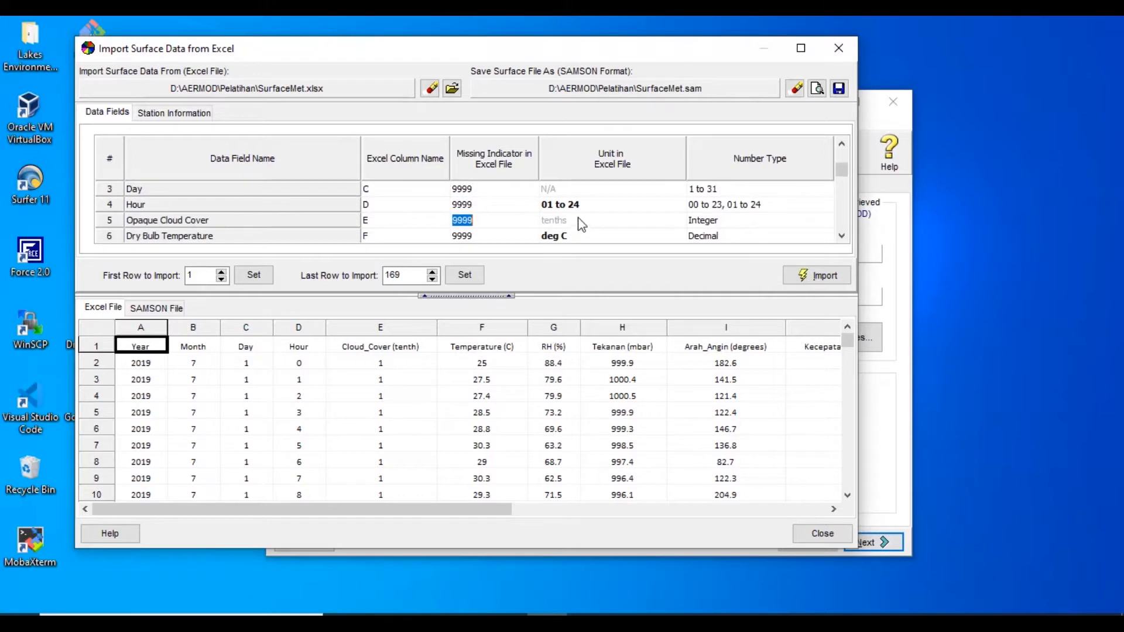
left_click(582, 206)
left_click(679, 206)
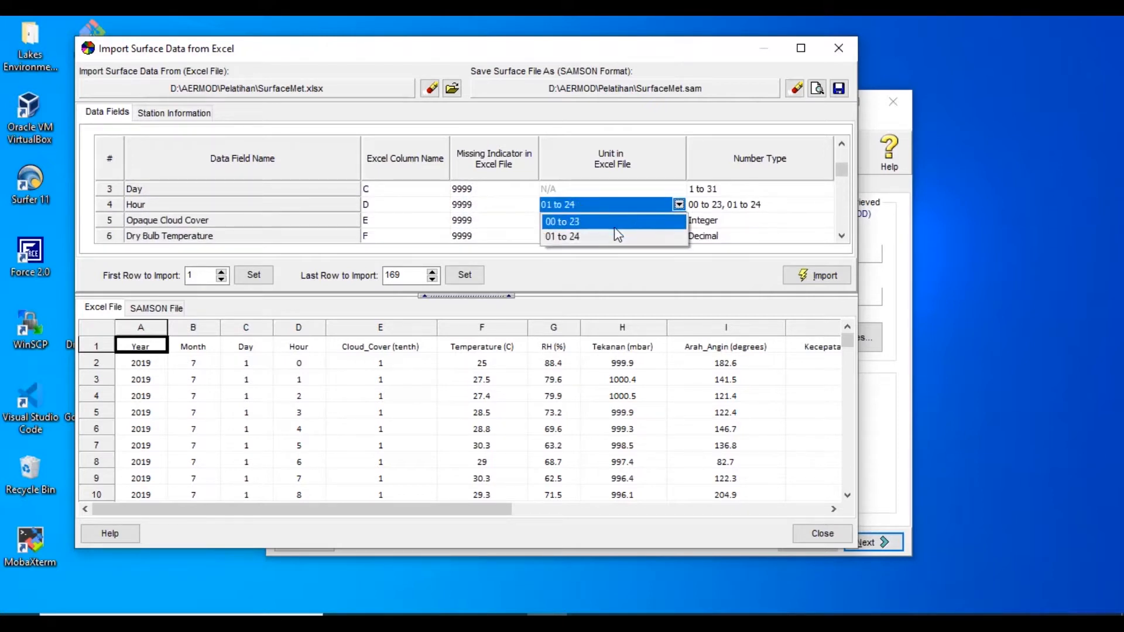
left_click(608, 229)
Set the Hourly Precipitation unit to mm and the first row to import to 2
key("Down")
key("Down")
key("Down")
key("Down")
key("Down")
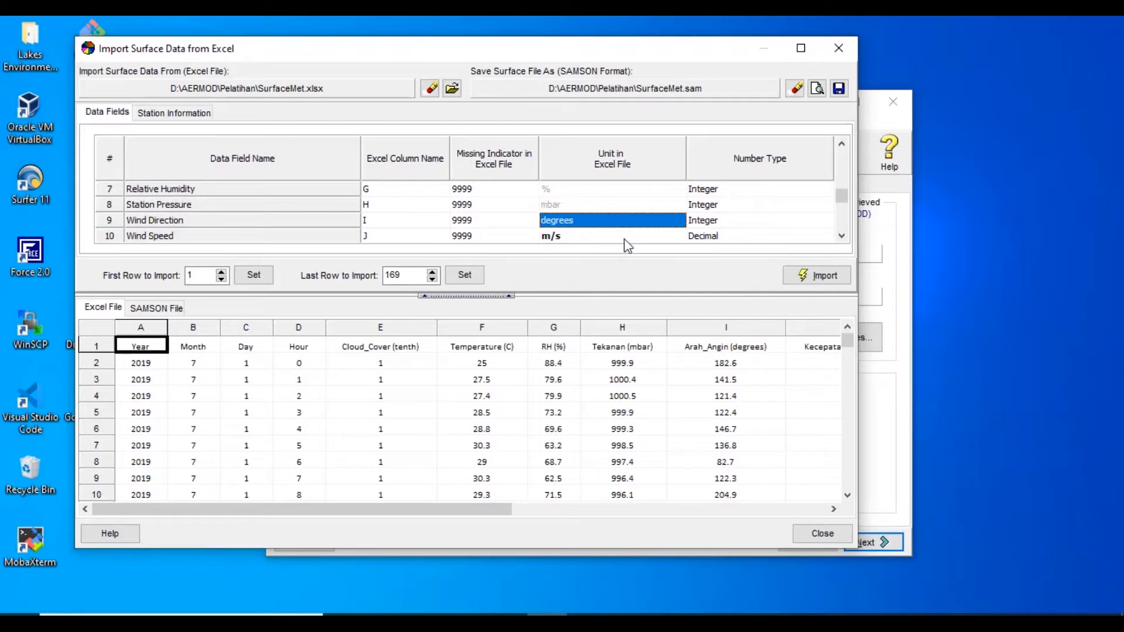
key("Down")
key("Down")
key("Down")
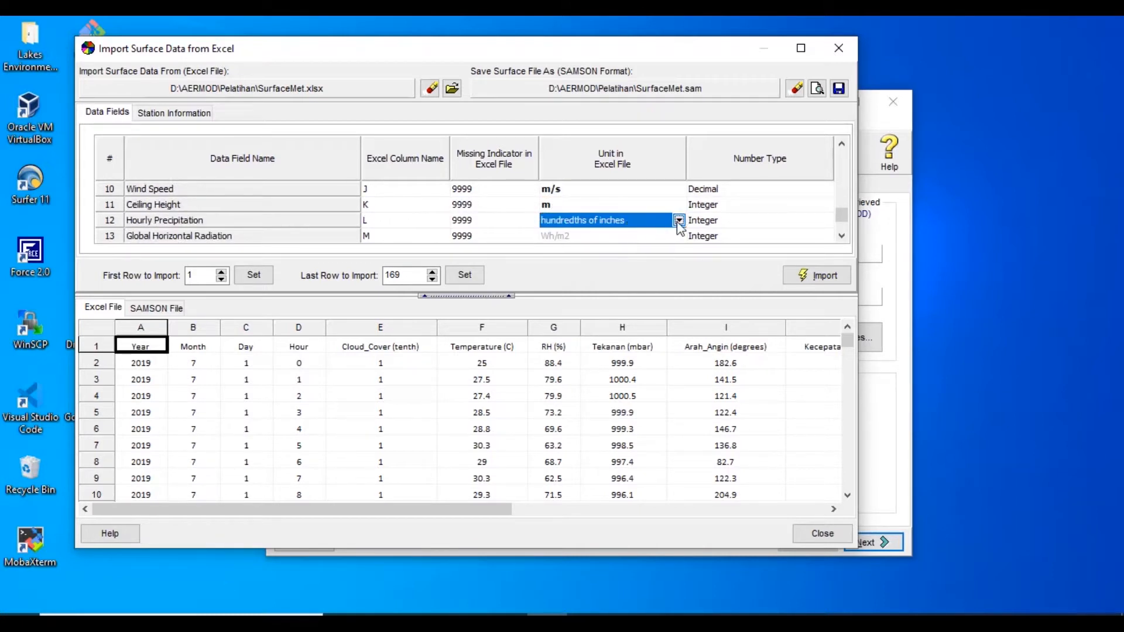
left_click(678, 220)
left_click(603, 268)
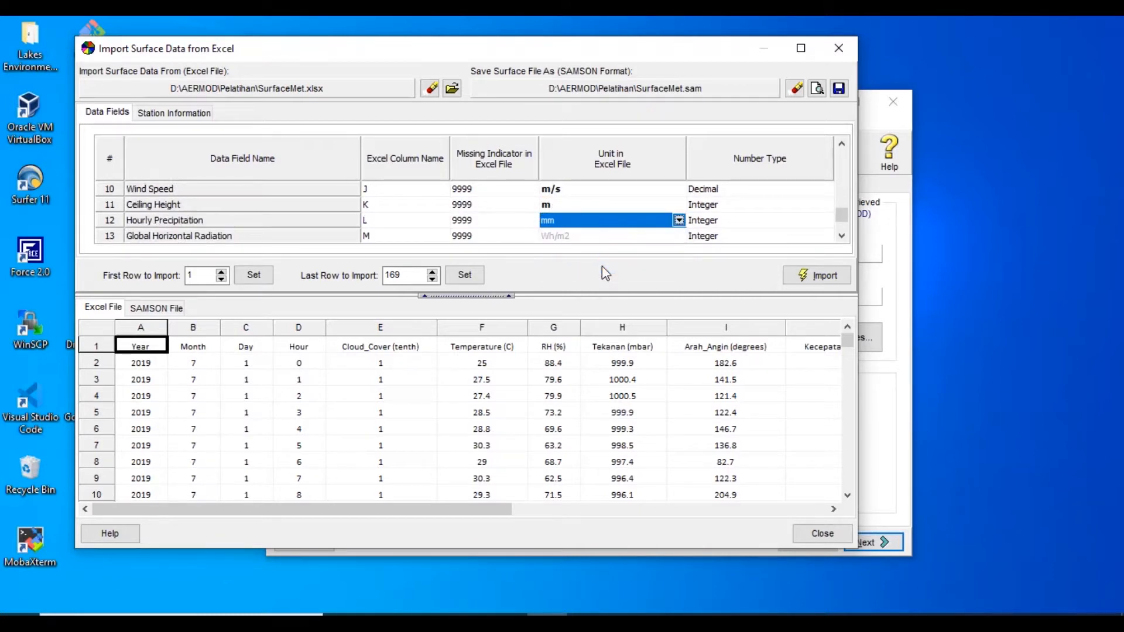
key("Down")
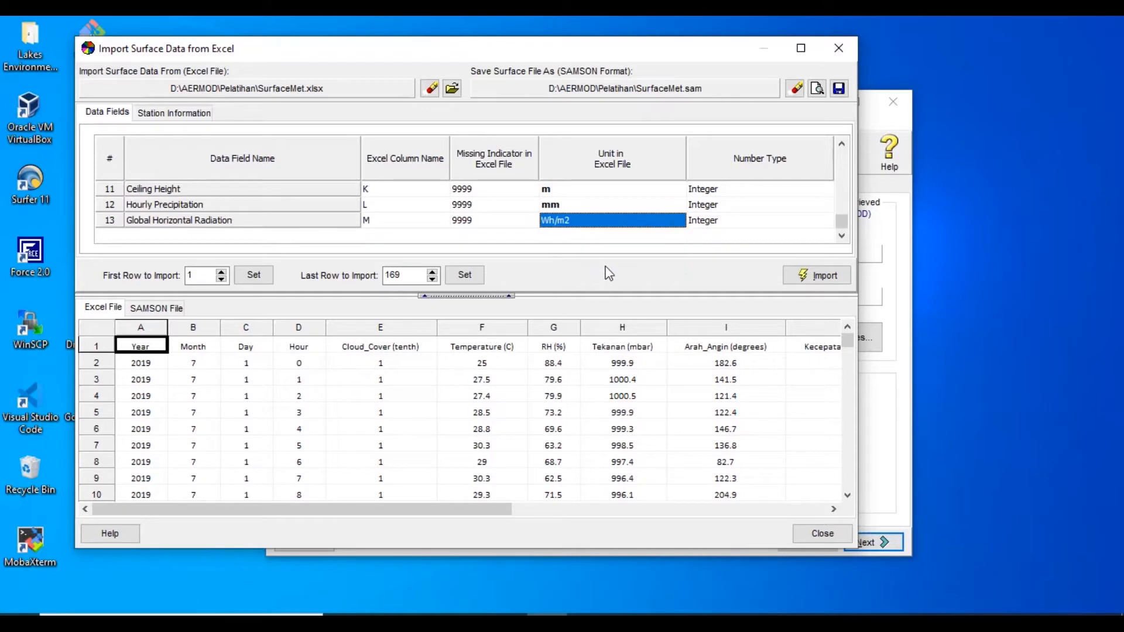
left_click(221, 272)
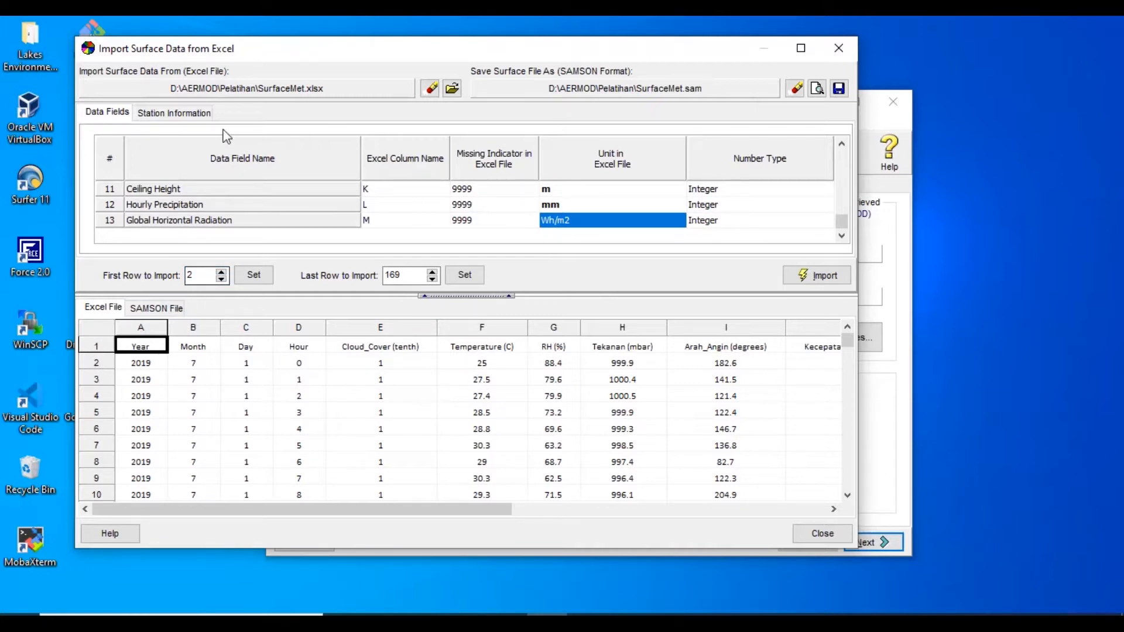
Enter station ID 12345, city MJL and state ID, with the latitude set to south and the longitude to east
left_click(159, 113)
left_click(159, 146)
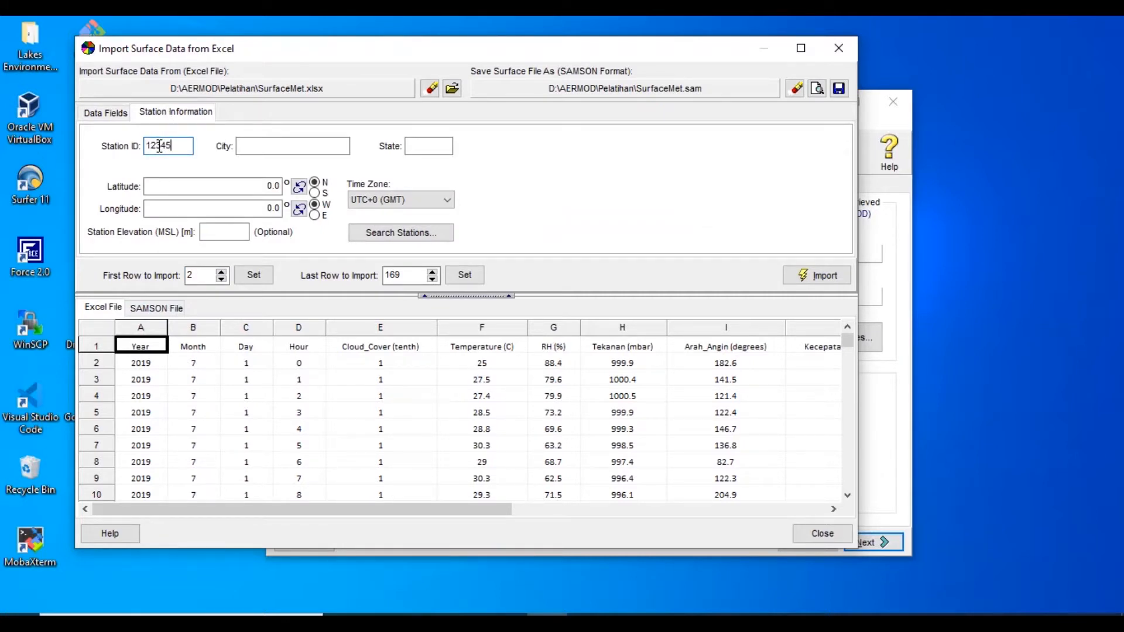
key("Tab")
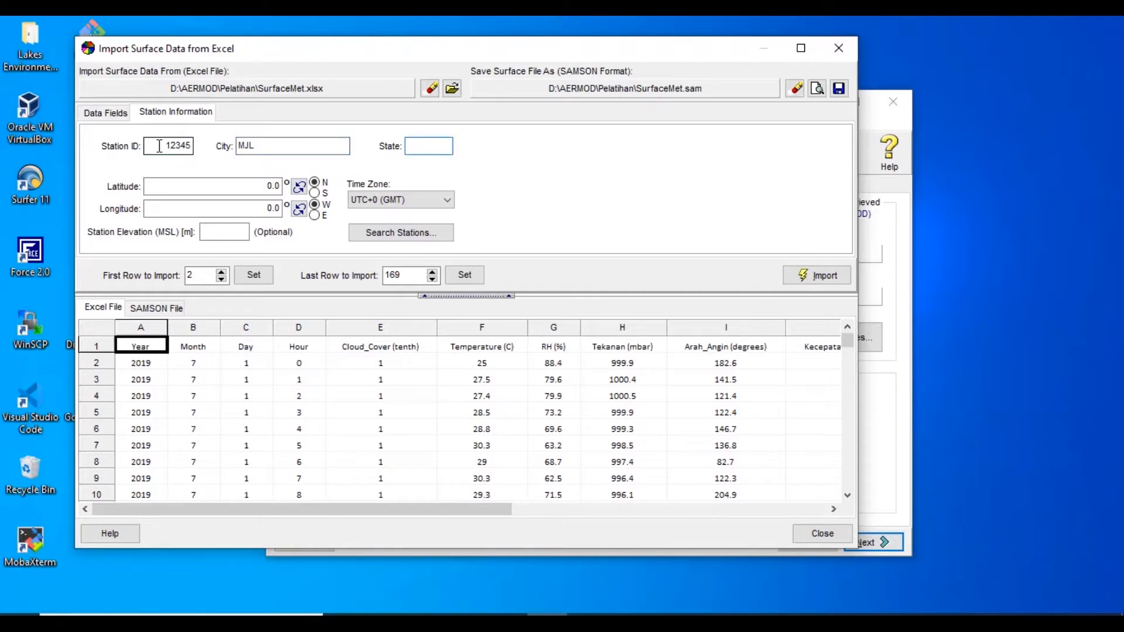
key("Tab")
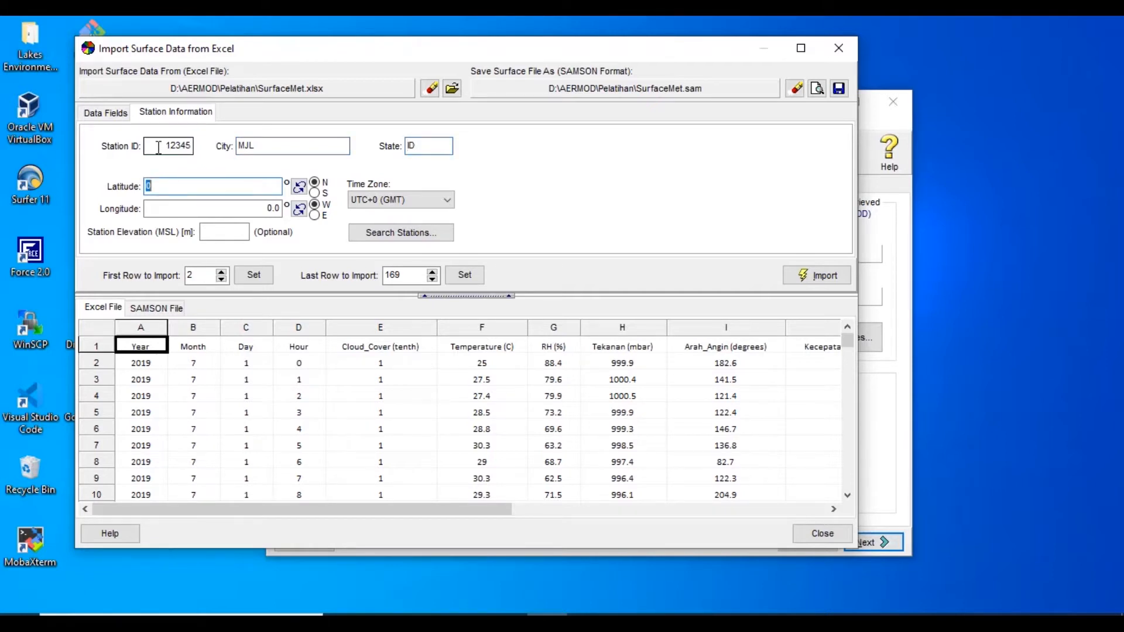
left_click(314, 193)
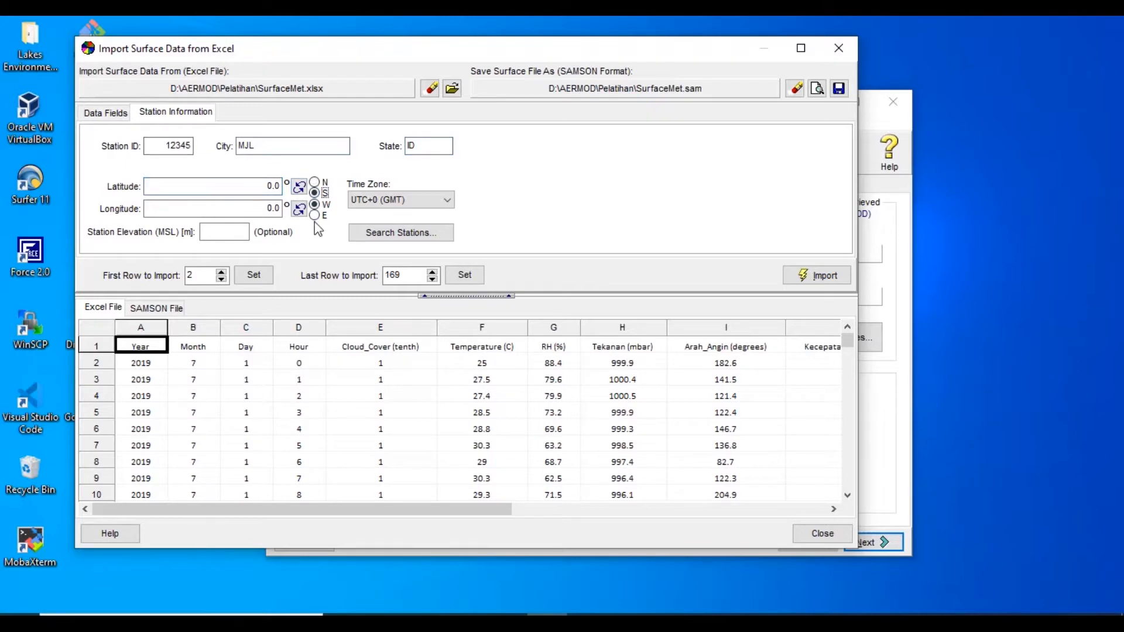
left_click(315, 215)
Copy the station latitude 6.7022874 from the StudiKasus workbook in Excel into the surface data import's station latitude
left_click_drag(347, 55, 283, 66)
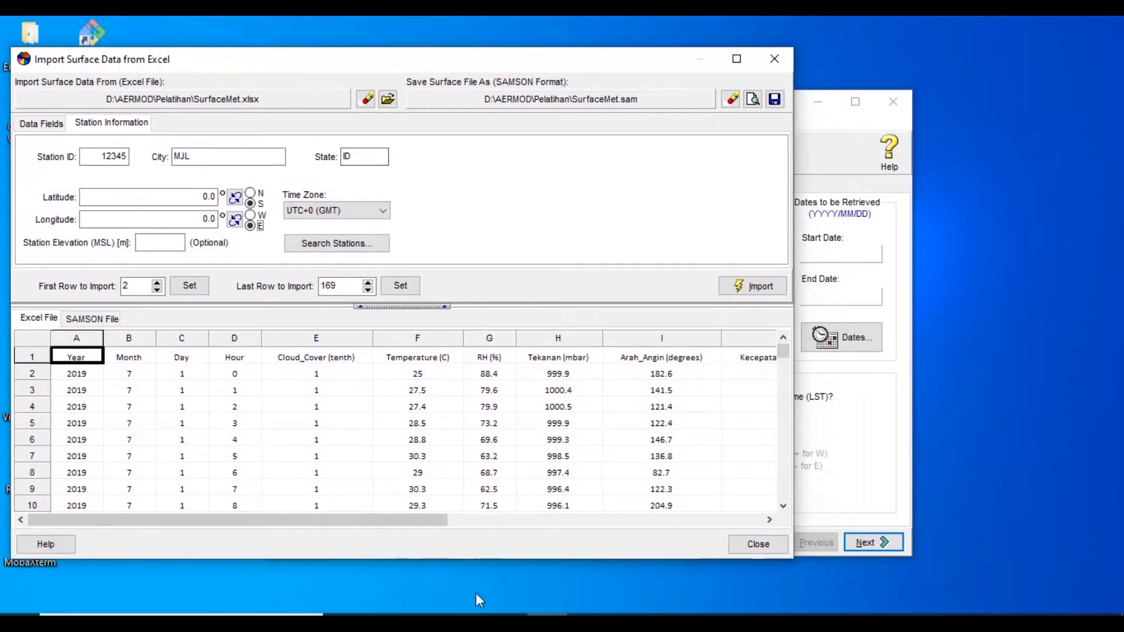
left_click(503, 605)
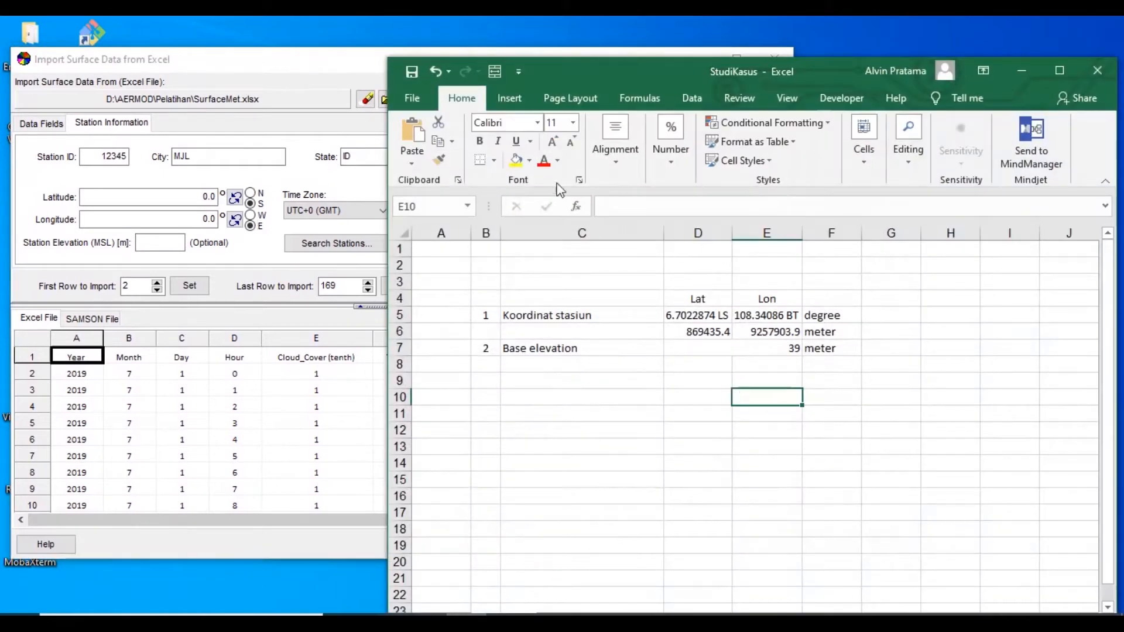
left_click(328, 69)
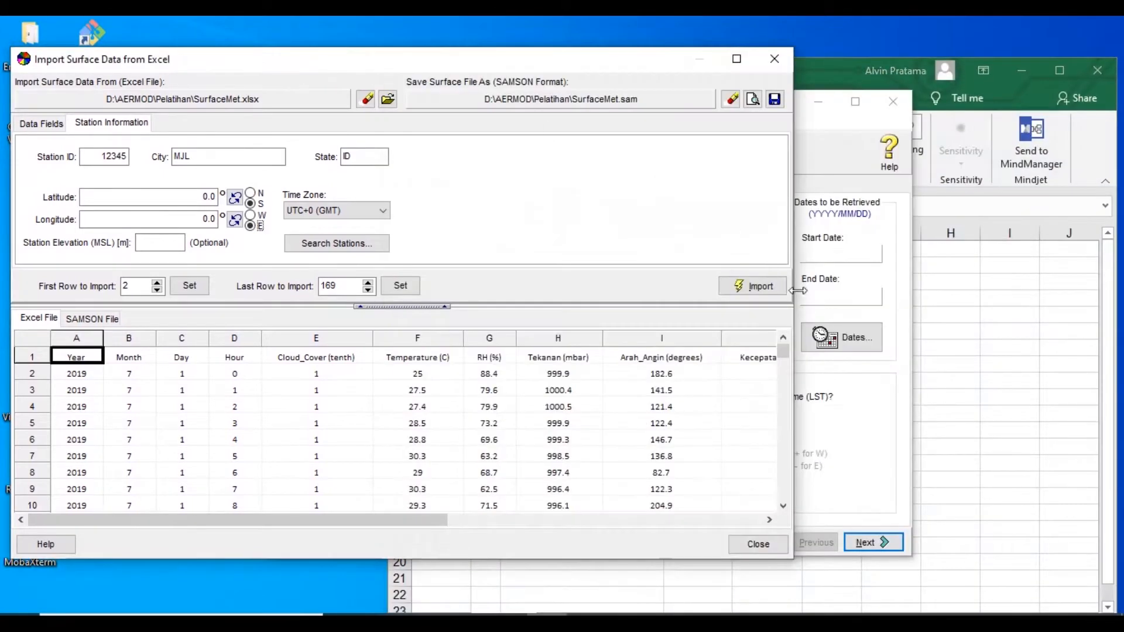
left_click(978, 307)
left_click(708, 316)
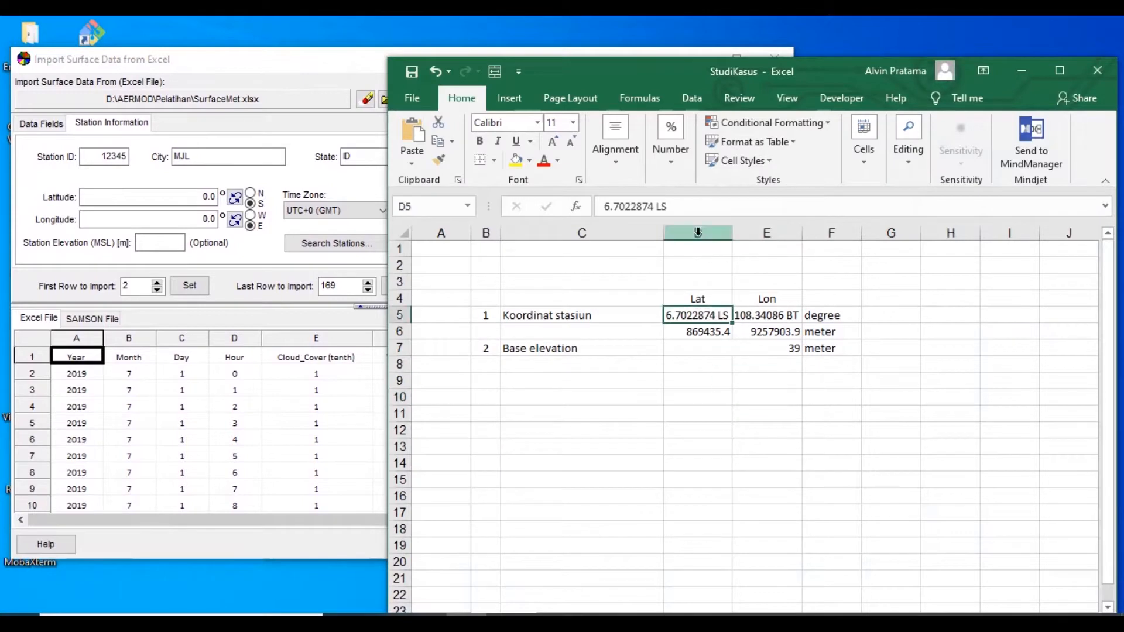
left_click_drag(651, 207, 603, 206)
key("ctrl+c")
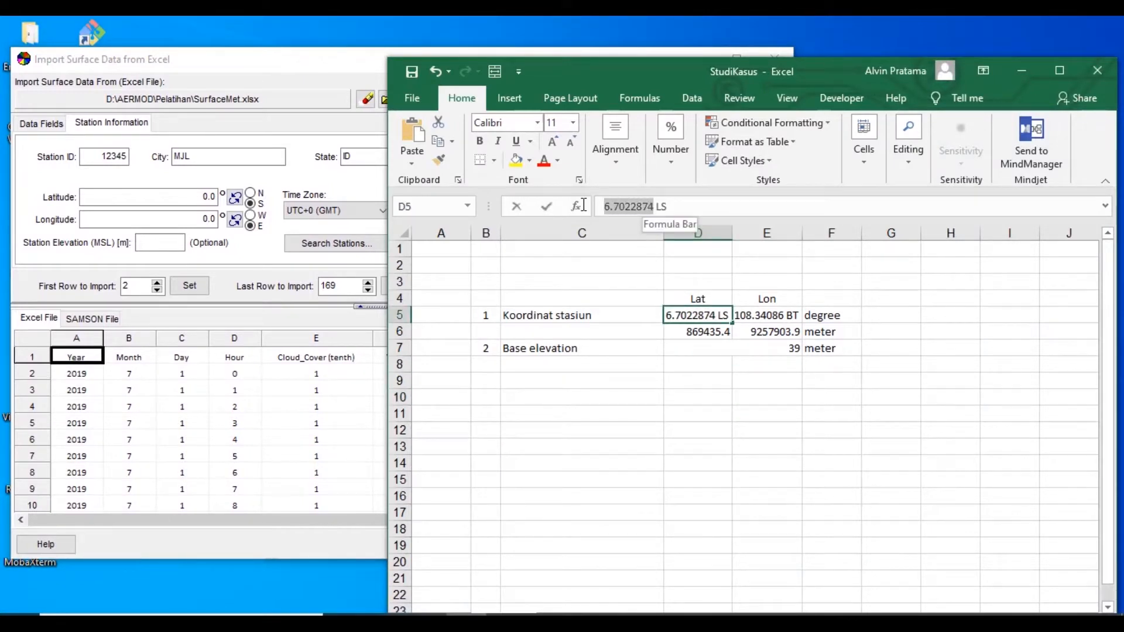
left_click(154, 198)
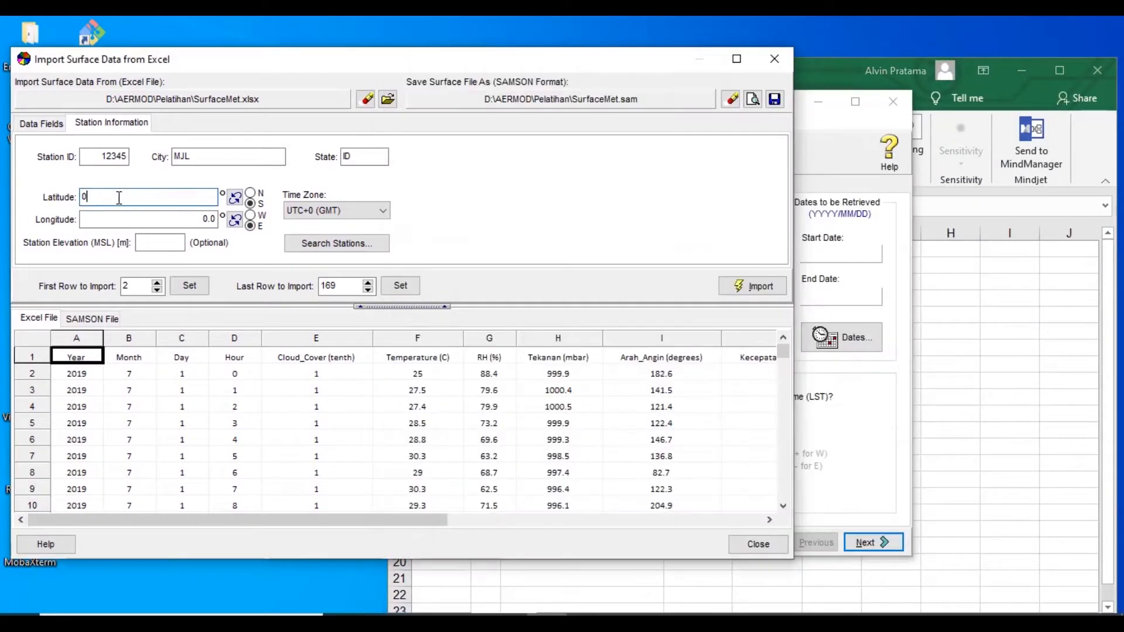
left_click_drag(120, 198, 32, 196)
key("ctrl+v")
Copy the station longitude 108.34086 from the StudiKasus workbook in Excel into the surface data import's station longitude
left_click(195, 221)
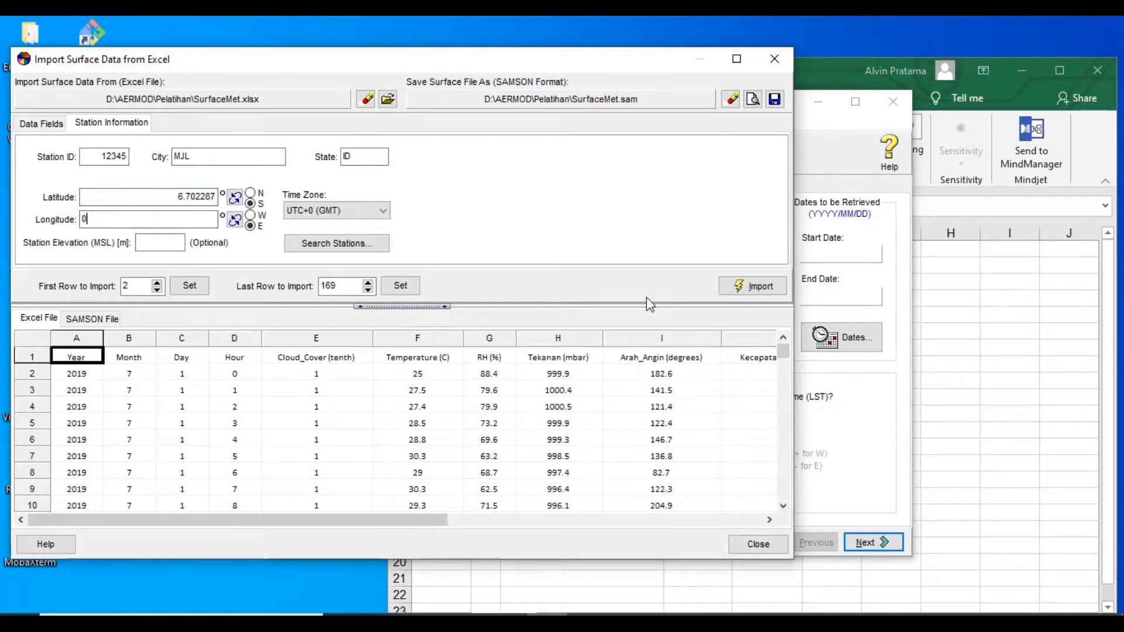
left_click(986, 360)
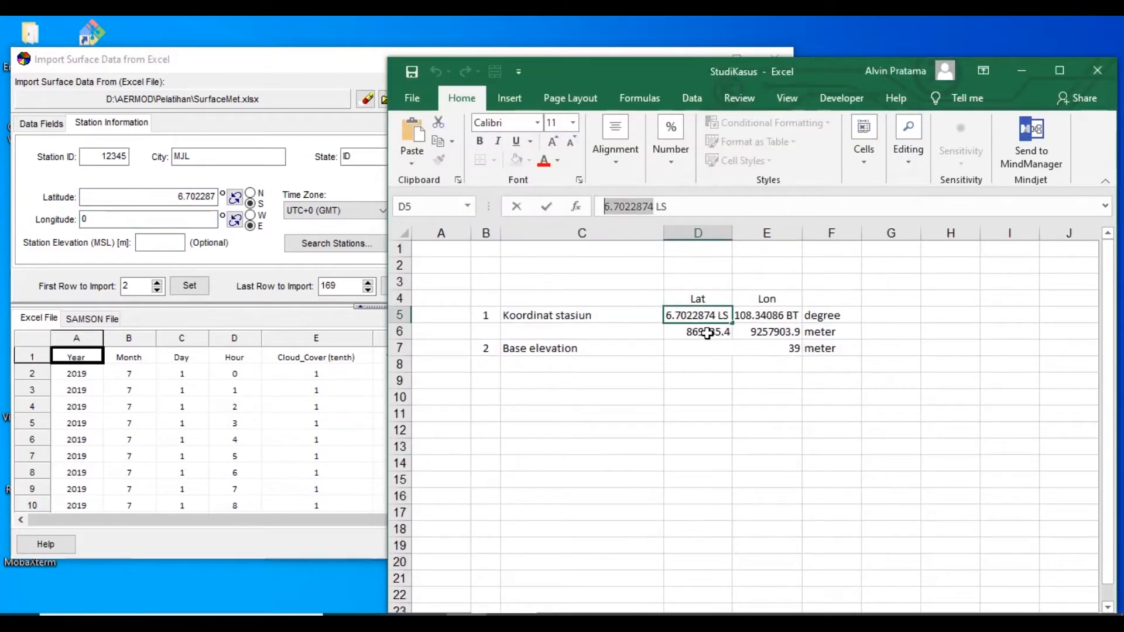
left_click(764, 318)
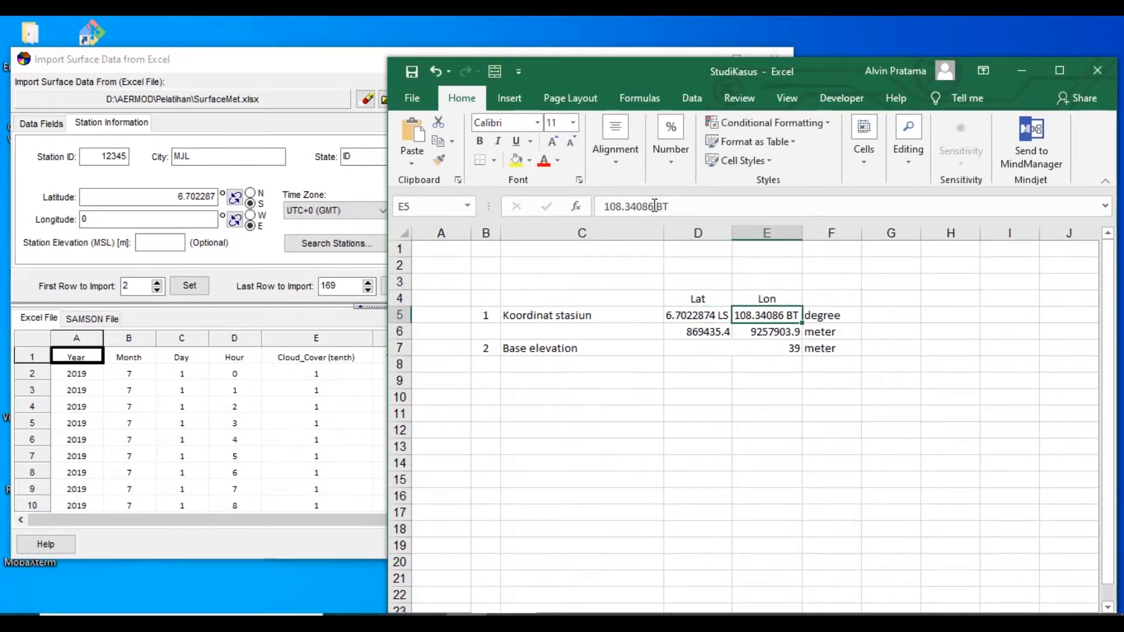
left_click_drag(654, 206, 604, 206)
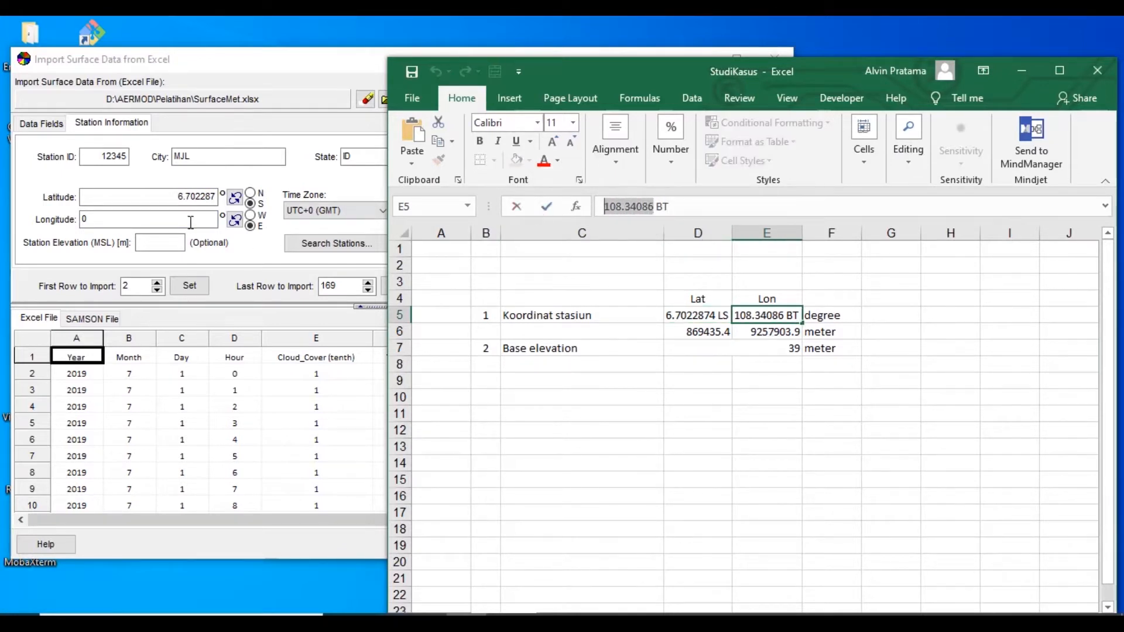
key("ctrl+c")
left_click(190, 221)
key("BackSpace")
key("ctrl+v")
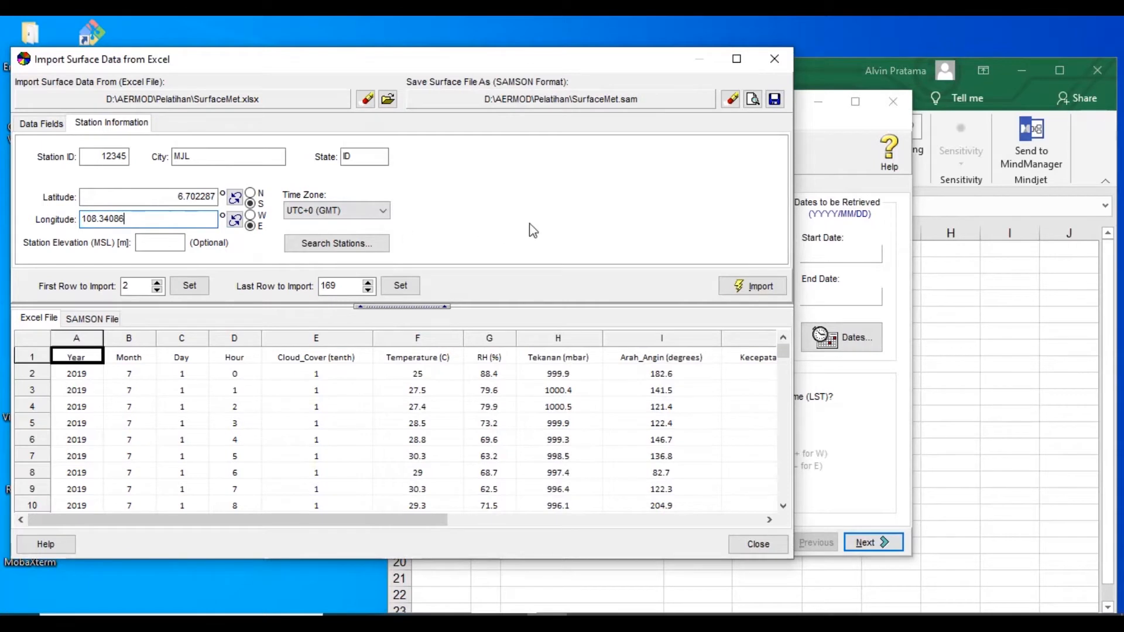
left_click(180, 198)
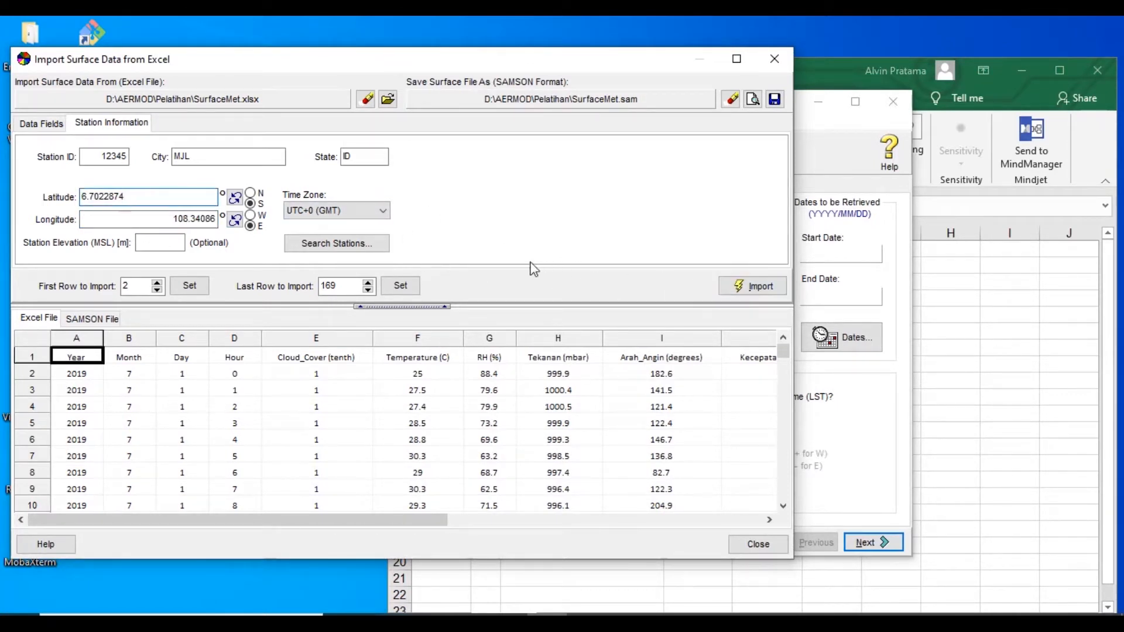
Minimize Excel, import the surface data into SurfaceMet.sam, and view the resulting file before closing it
left_click(1022, 75)
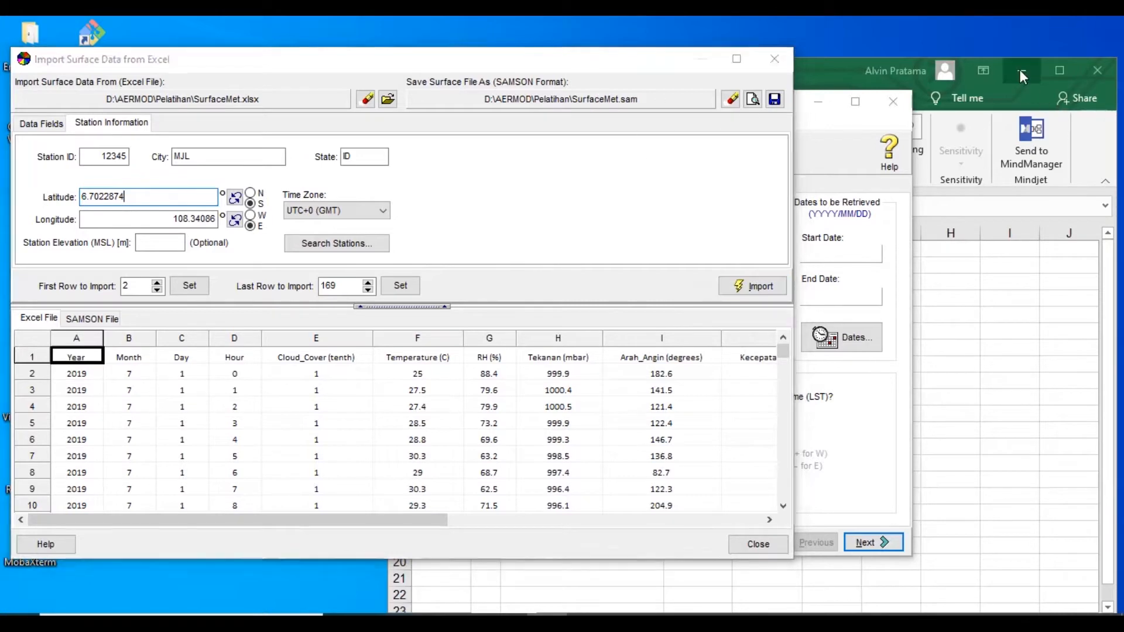
left_click_drag(576, 62, 813, 59)
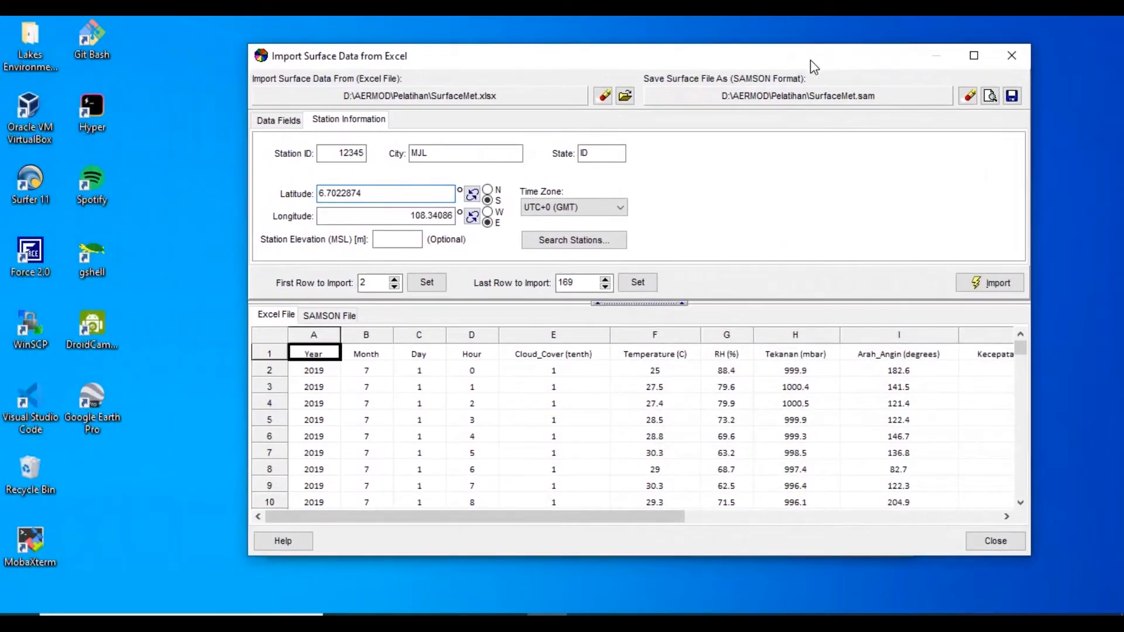
left_click(996, 284)
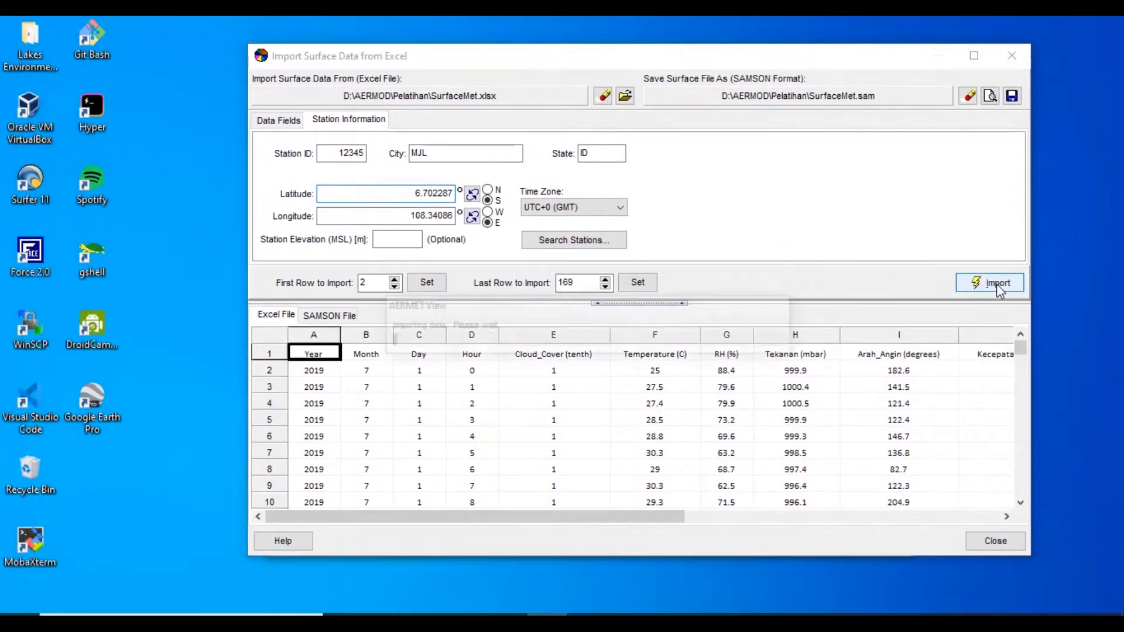
left_click(604, 391)
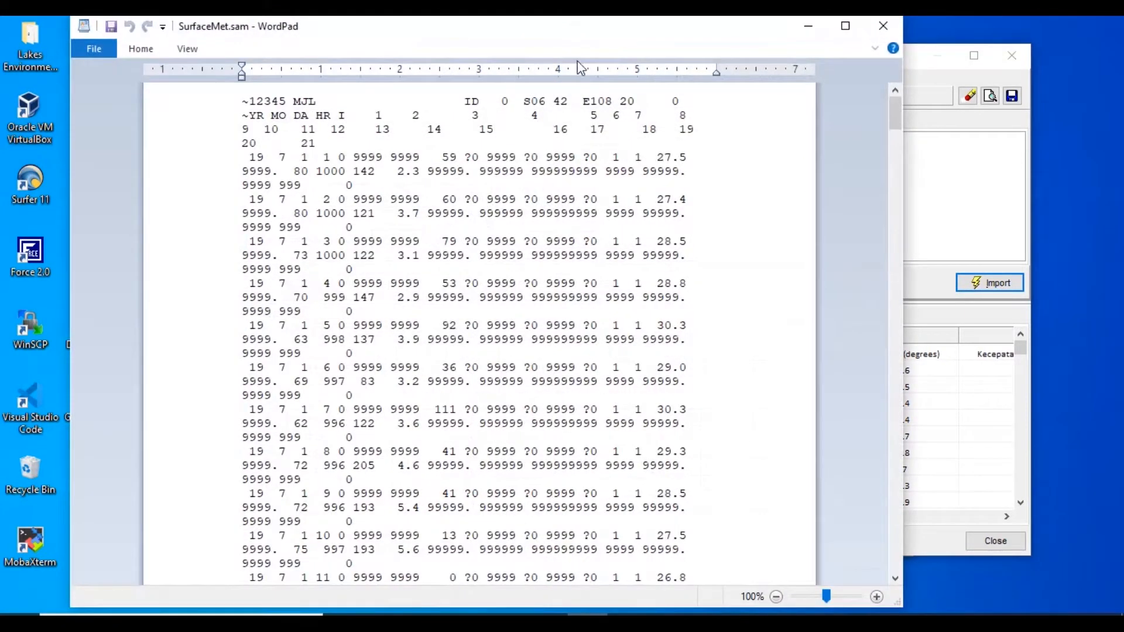
left_click(883, 25)
Check for SurfaceMet.sam in the Pelatihan folder and close the surface data import dialog
mouse_move(420, 622)
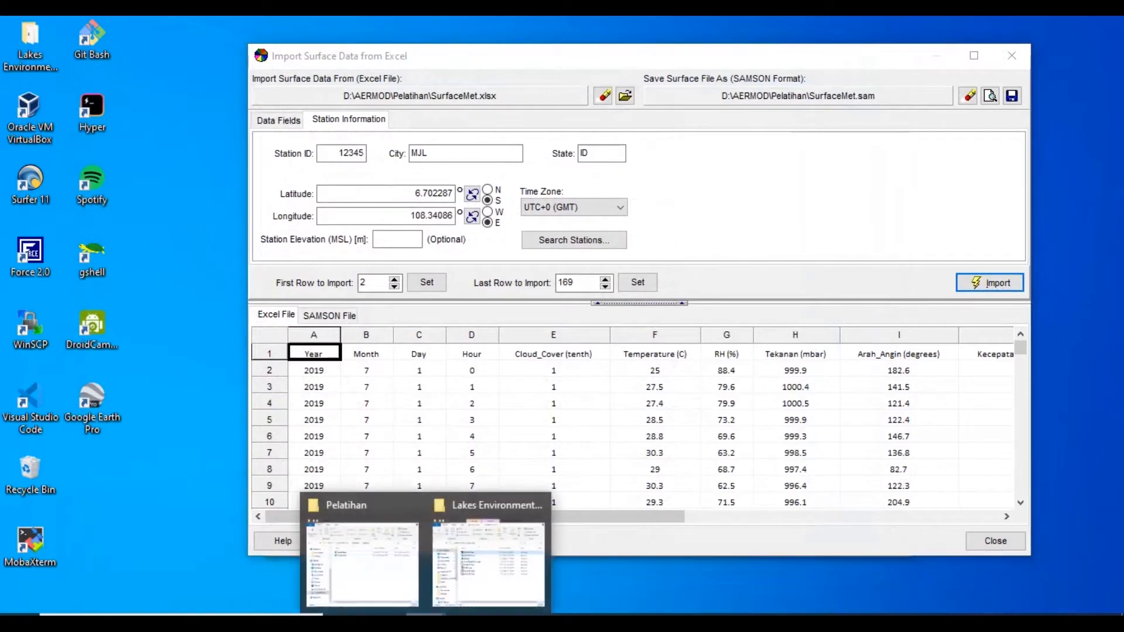
left_click(363, 550)
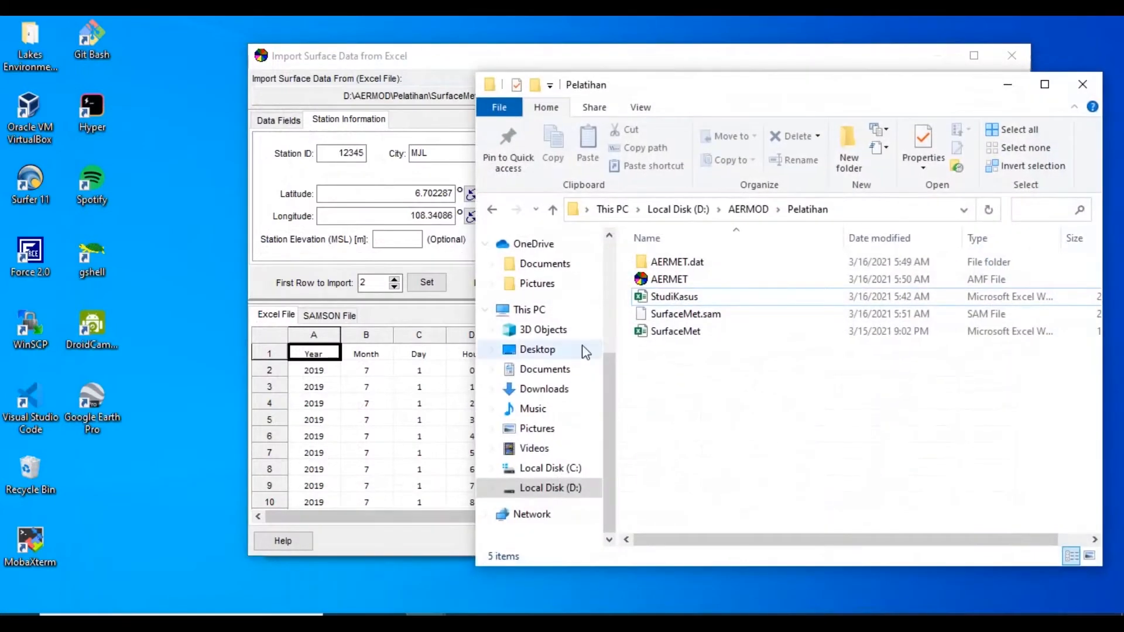
left_click(682, 314)
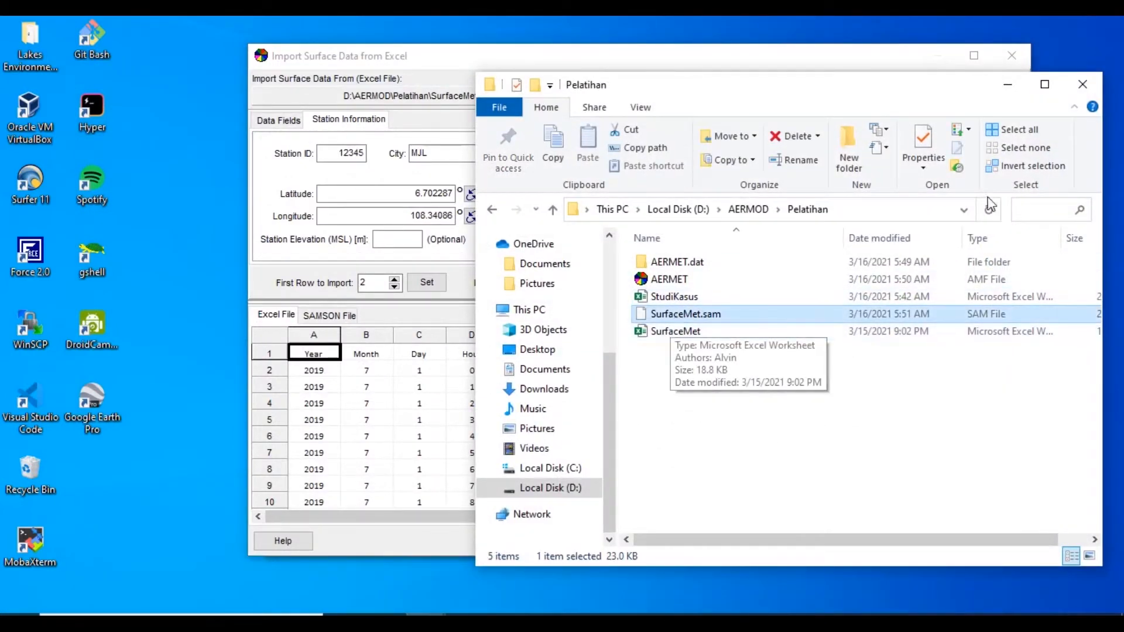
left_click(1016, 89)
left_click(1004, 539)
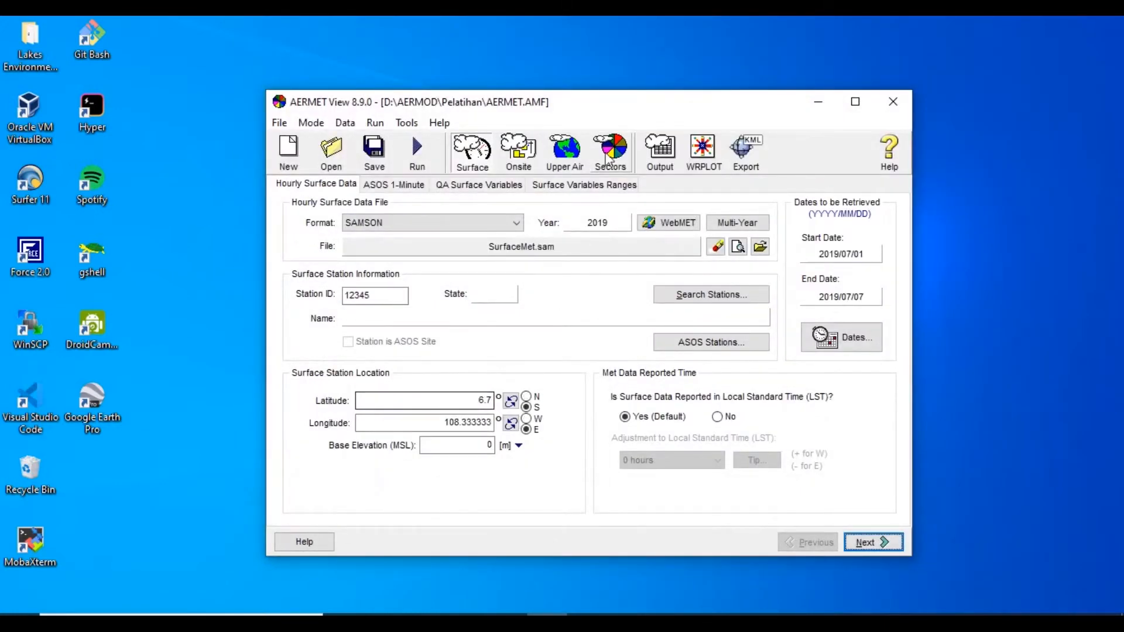
Set the surface station location's longitude in AERMET View to 108.34086, using the value copied from the StudiKasus workbook
left_click_drag(588, 115, 390, 111)
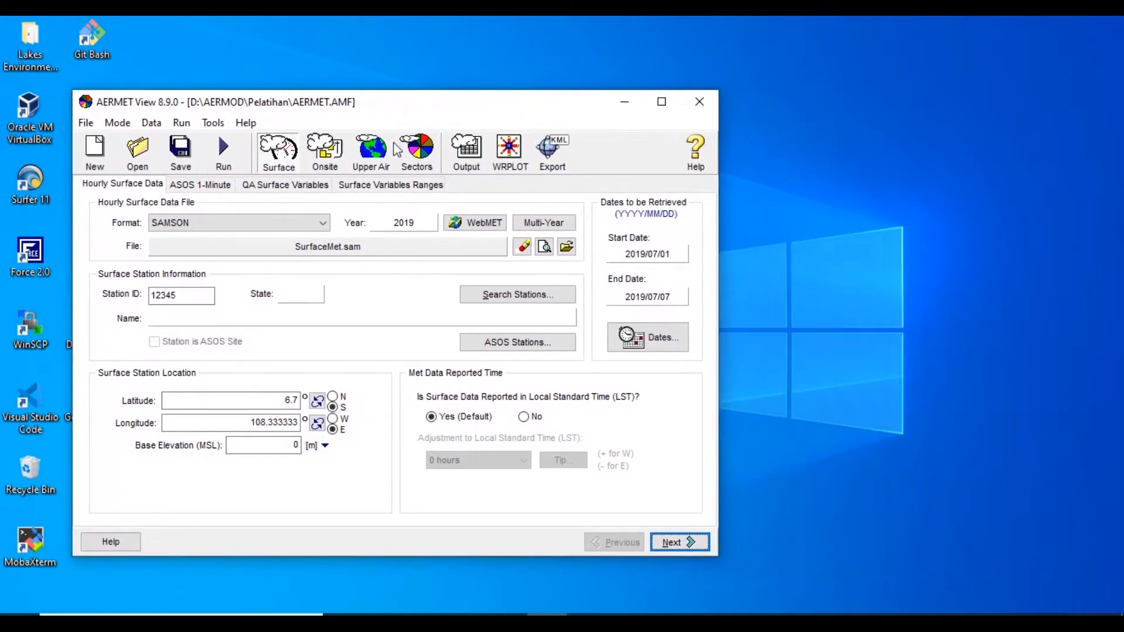
left_click(468, 622)
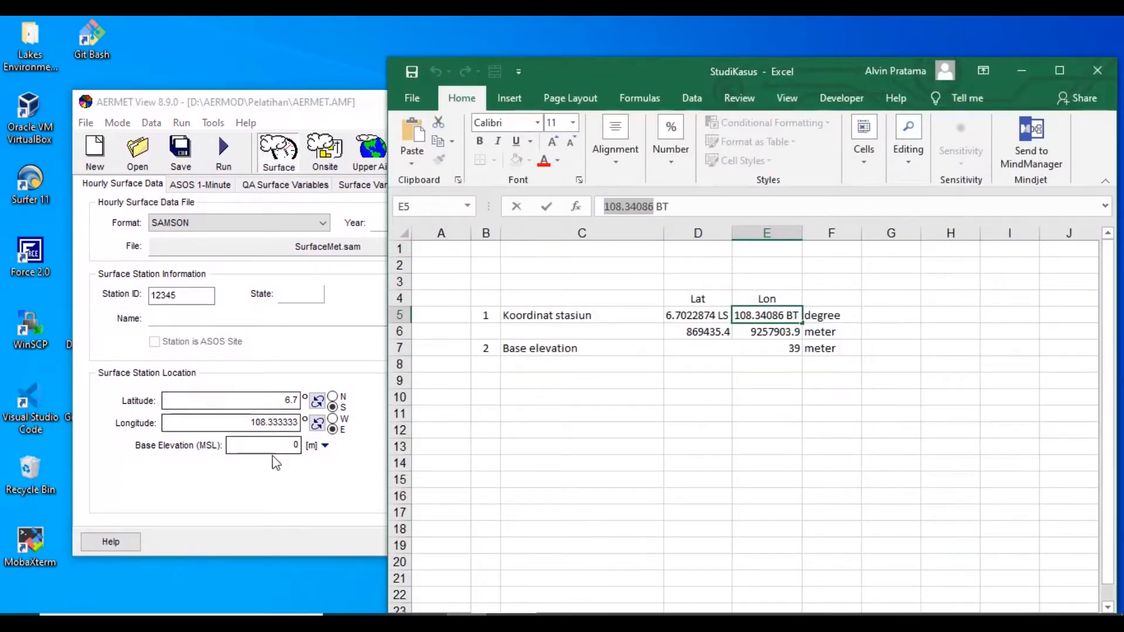
left_click(258, 422)
left_click_drag(258, 423, 117, 421)
type("108.34086")
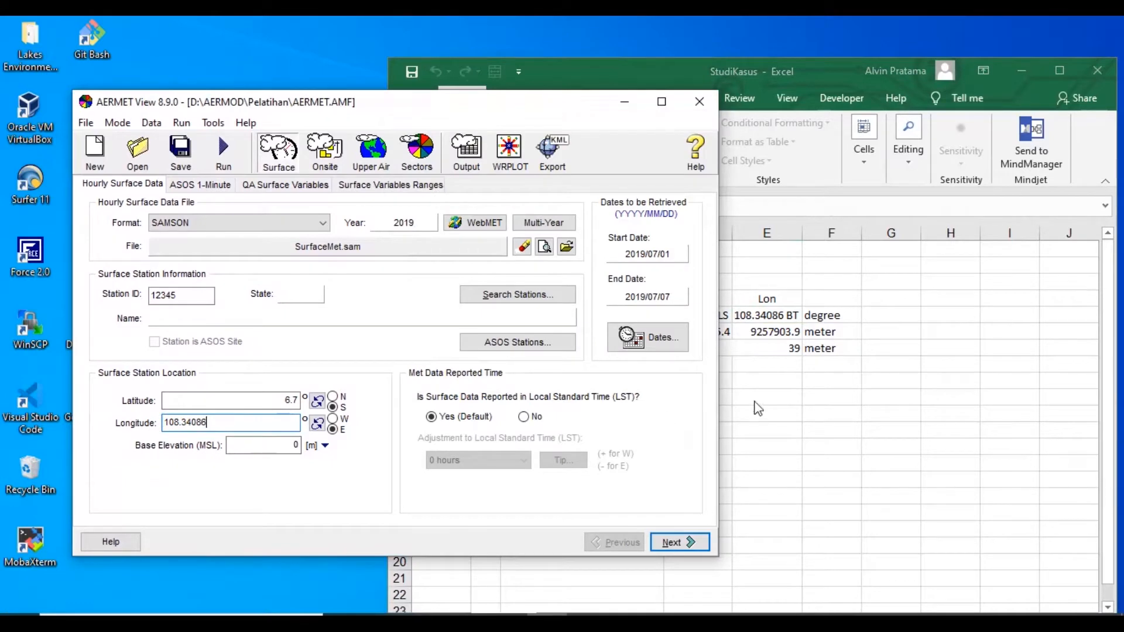
Copy the latitude 6.7022874 from the StudiKasus workbook in Excel into AERMET View's surface station location
key("alt+Tab")
left_click(699, 316)
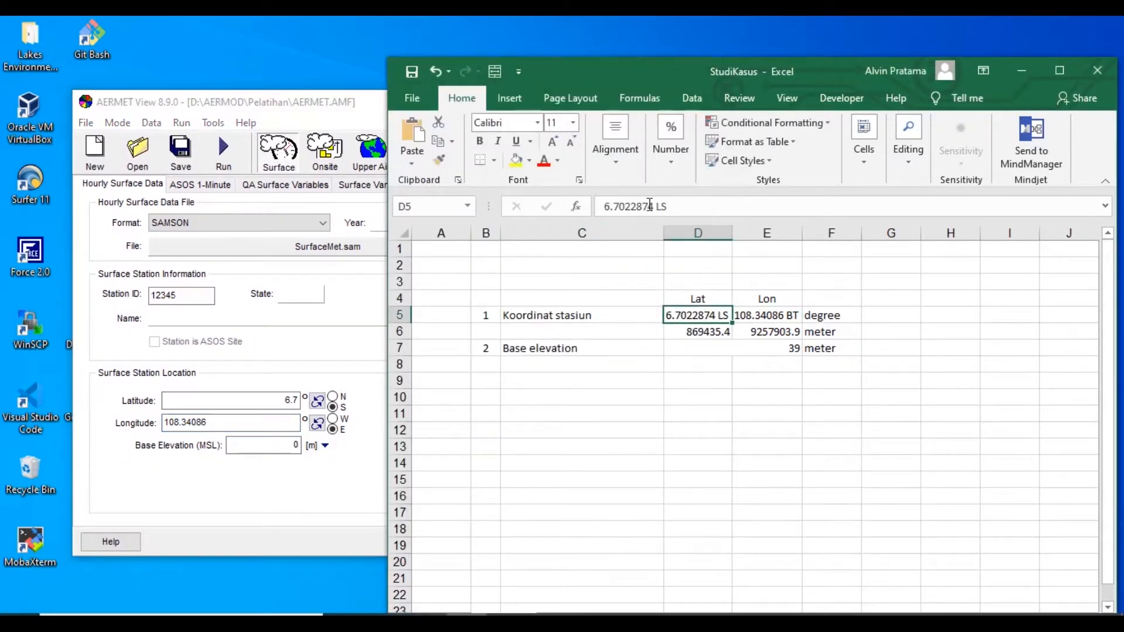
left_click_drag(653, 206, 603, 206)
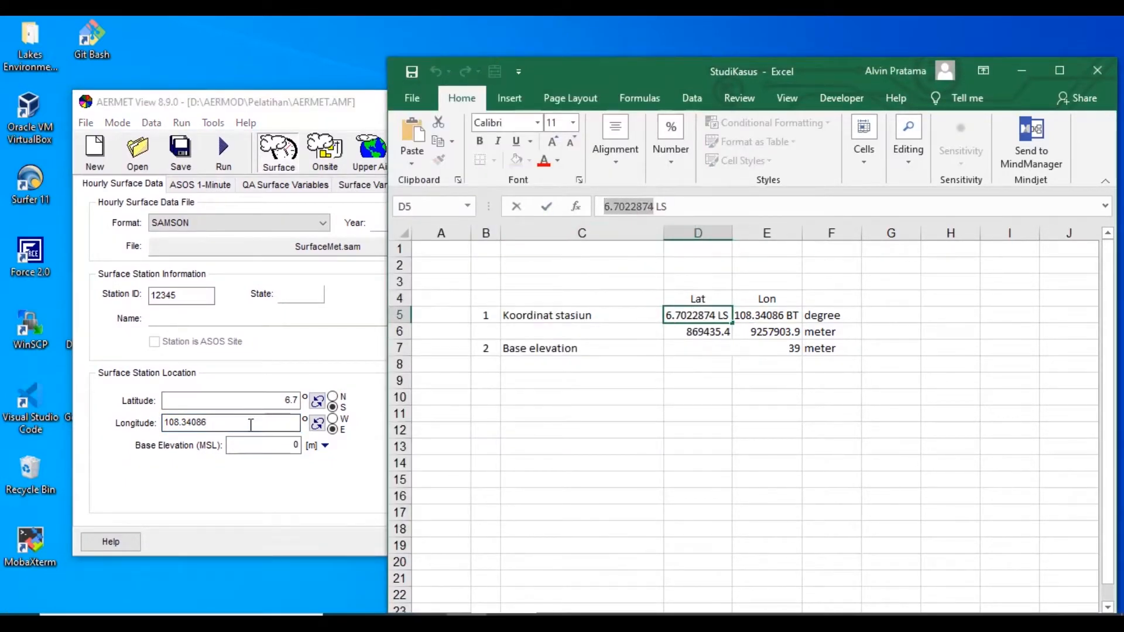
key("ctrl+c")
left_click(246, 401)
left_click_drag(200, 400, 137, 401)
key("ctrl+v")
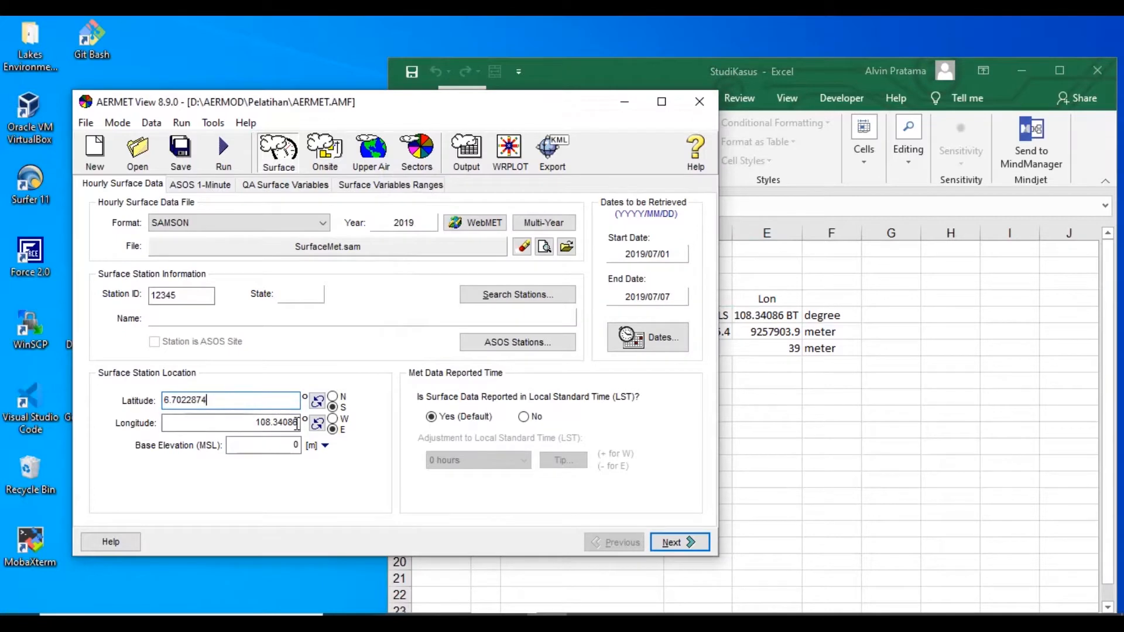
Copy the base elevation of 39 m from the StudiKasus workbook into the surface station location, and minimize Excel
left_click(298, 442)
left_click(808, 394)
left_click(787, 346)
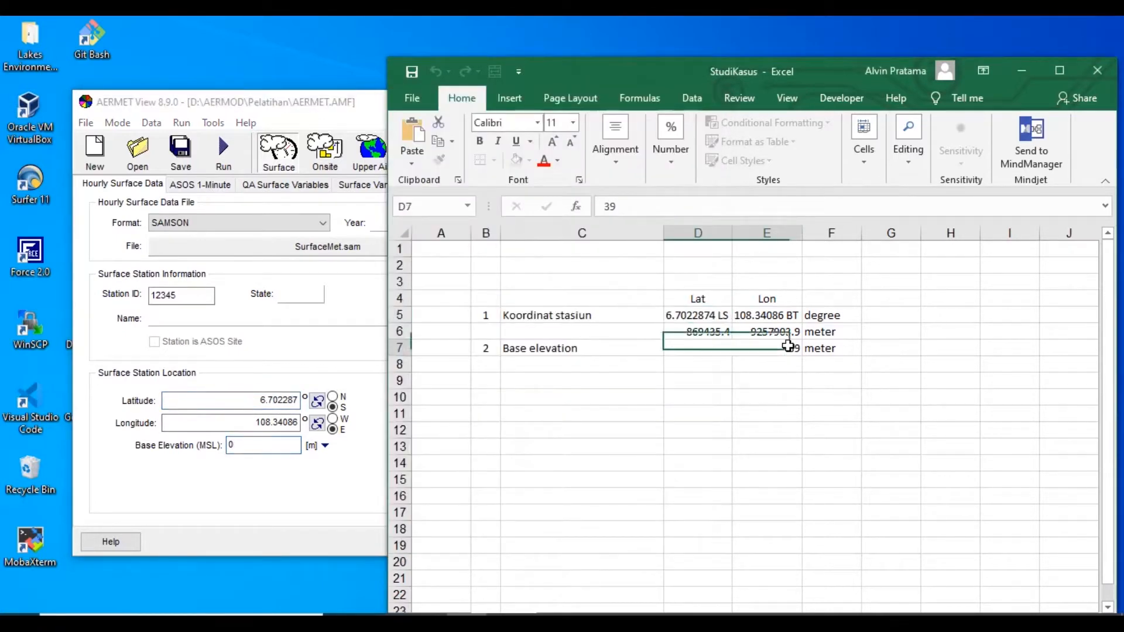
key("ctrl+c")
left_click_drag(261, 446, 178, 440)
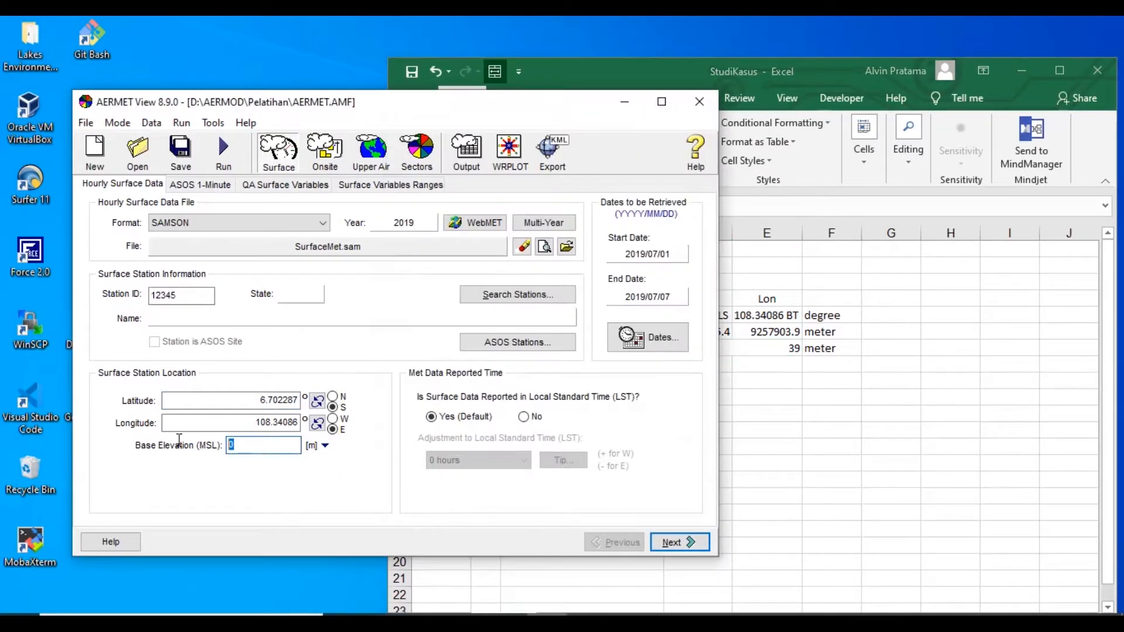
key("ctrl+v")
left_click(1021, 71)
left_click_drag(396, 110, 606, 85)
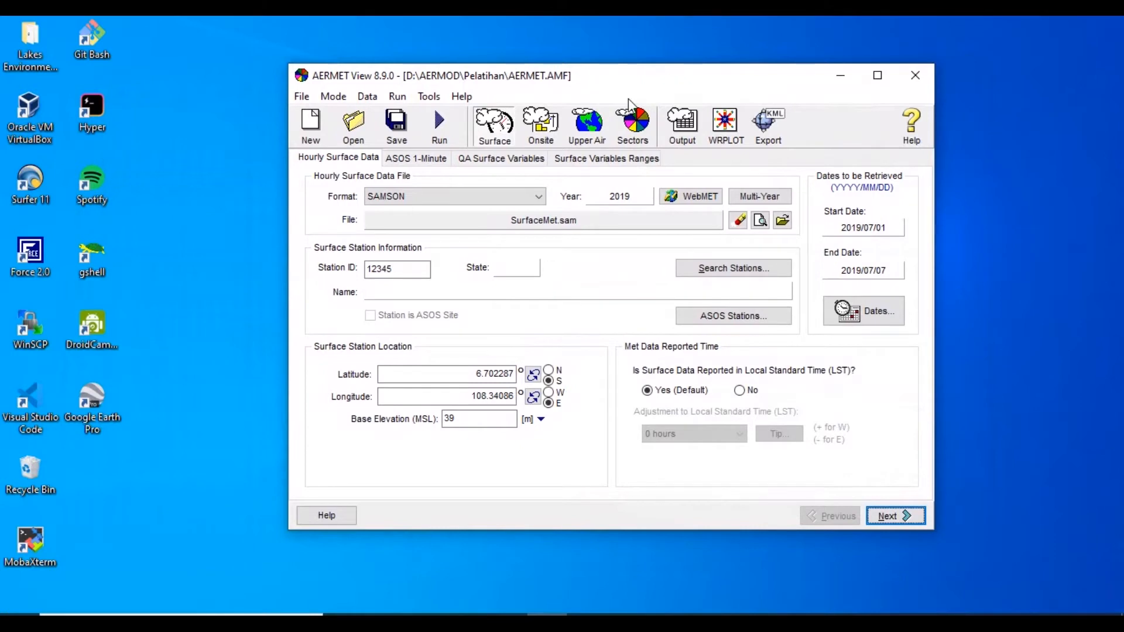
Advance past the ASOS 1-Minute page to the QA surface variables and view the description of WSPD wind speed
left_click(893, 517)
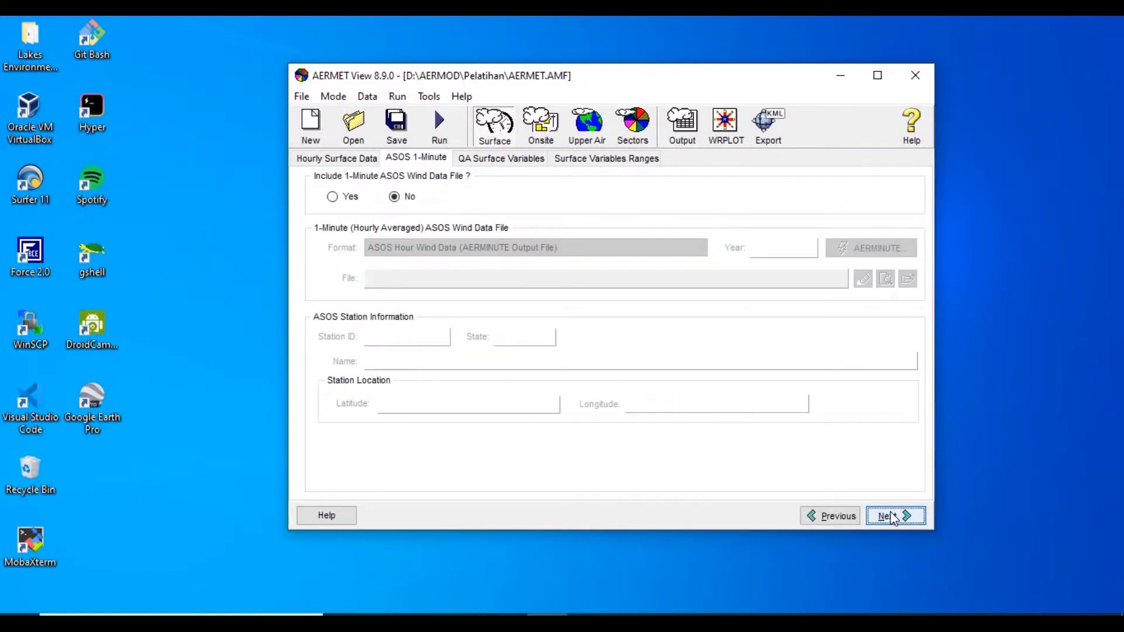
left_click(893, 517)
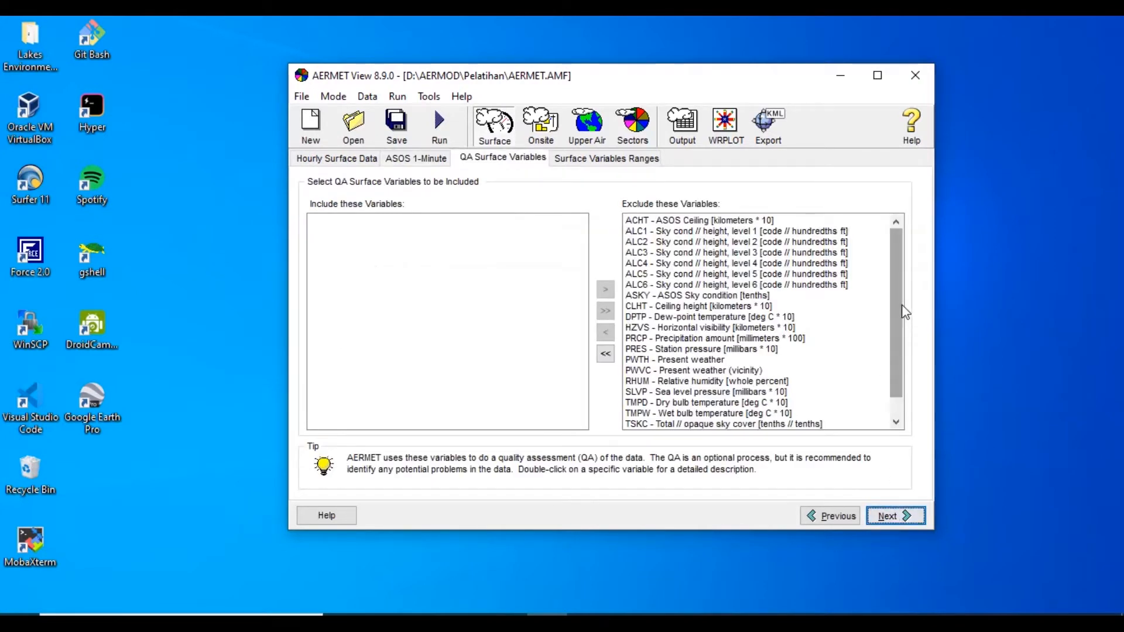
left_click_drag(902, 310, 903, 349)
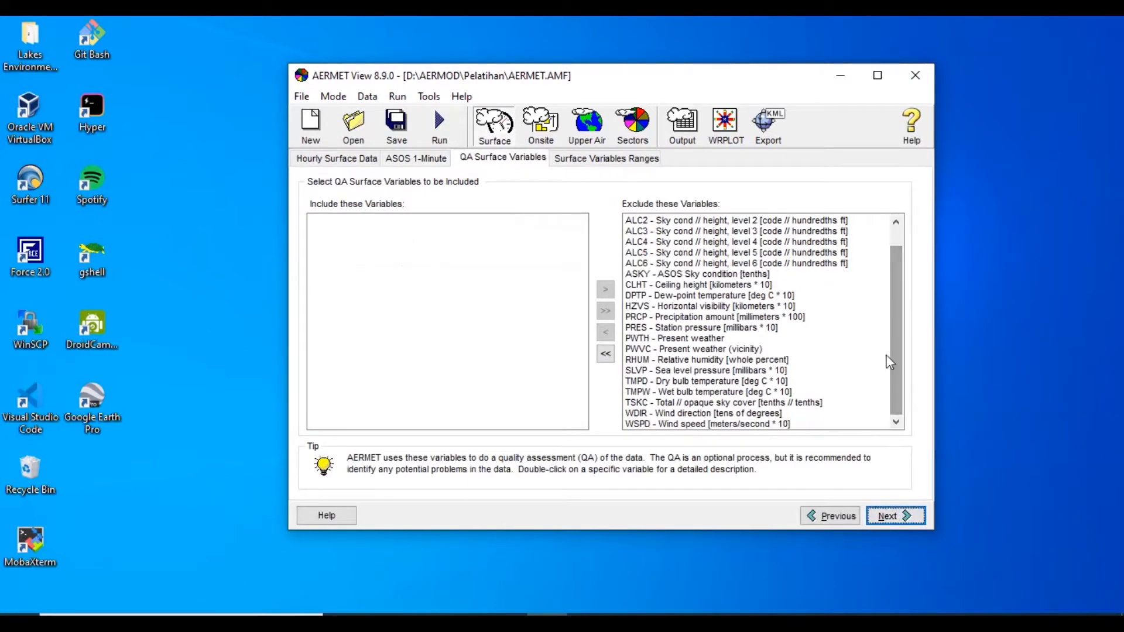
left_click(741, 427)
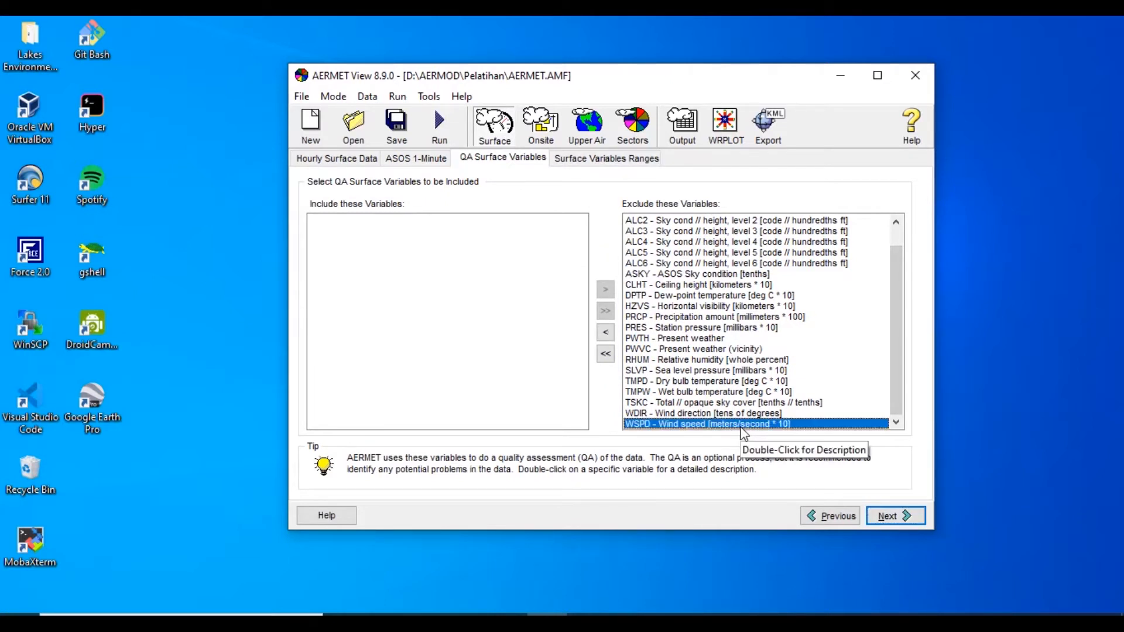
double_click(741, 428)
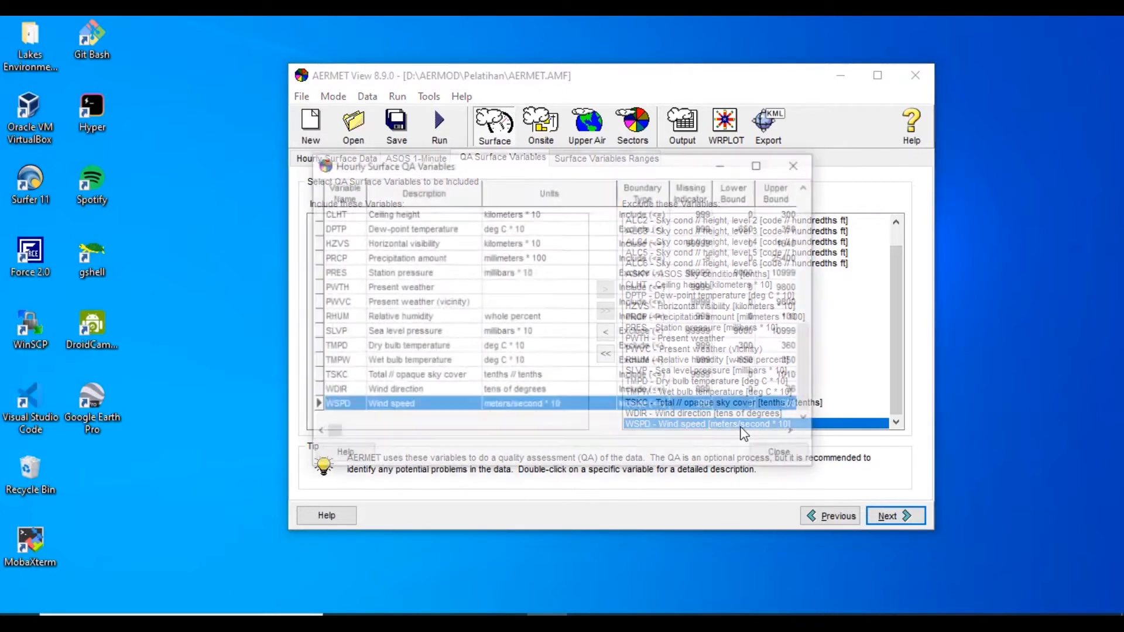
left_click(800, 167)
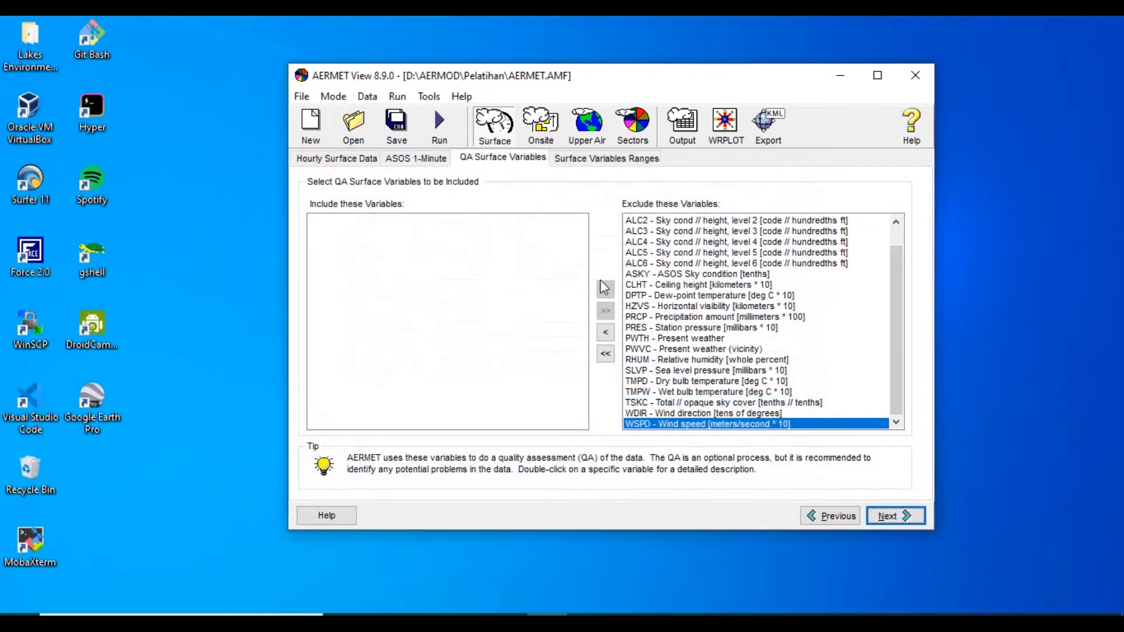
Include wind speed, wind direction, dry bulb temperature, relative humidity and precipitation amount in the QA surface variables
left_click(607, 335)
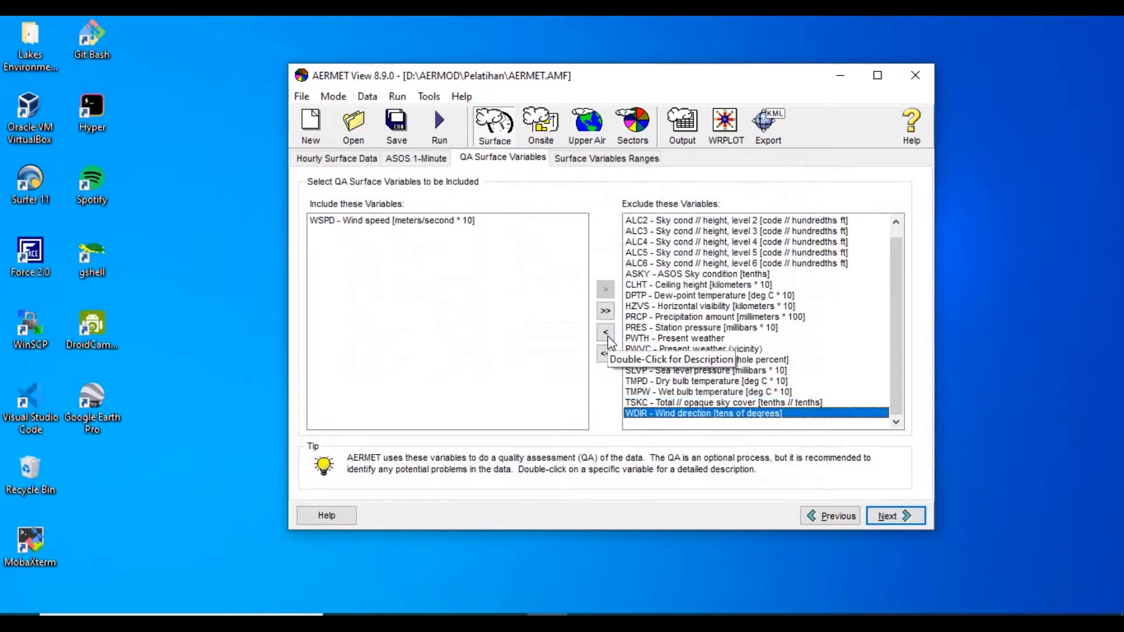
left_click(607, 334)
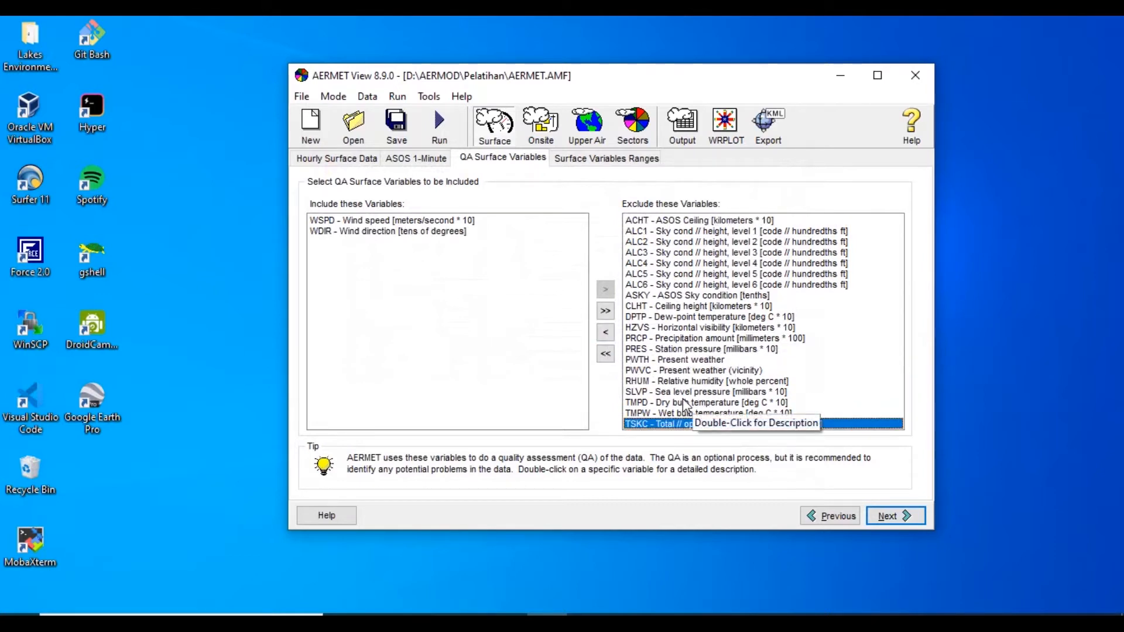
left_click(652, 403)
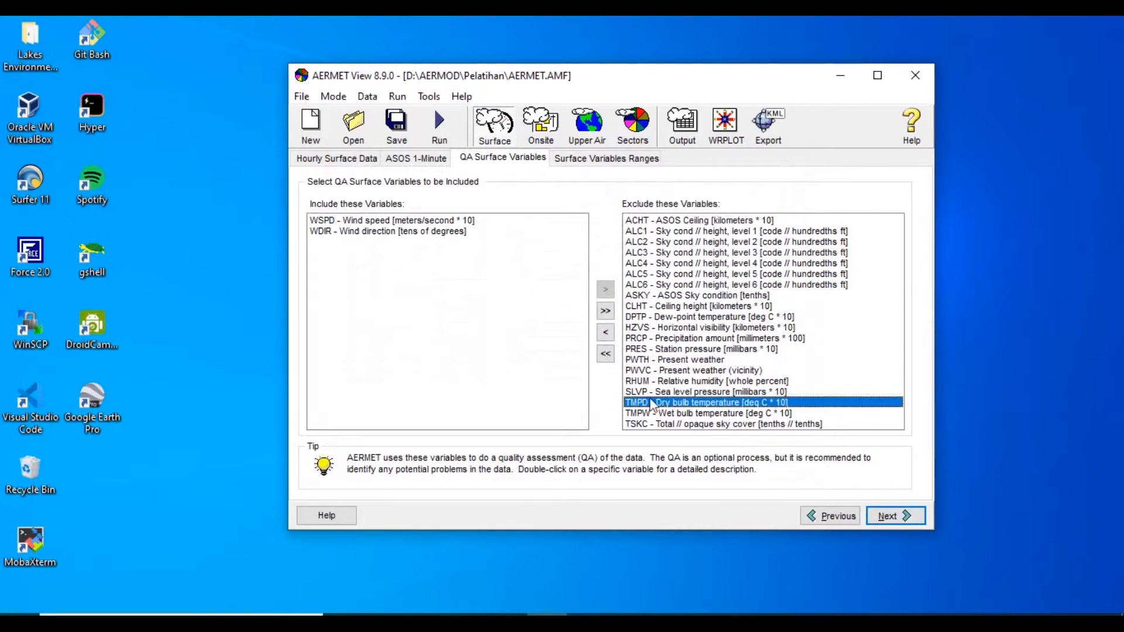
left_click(605, 333)
left_click(693, 381)
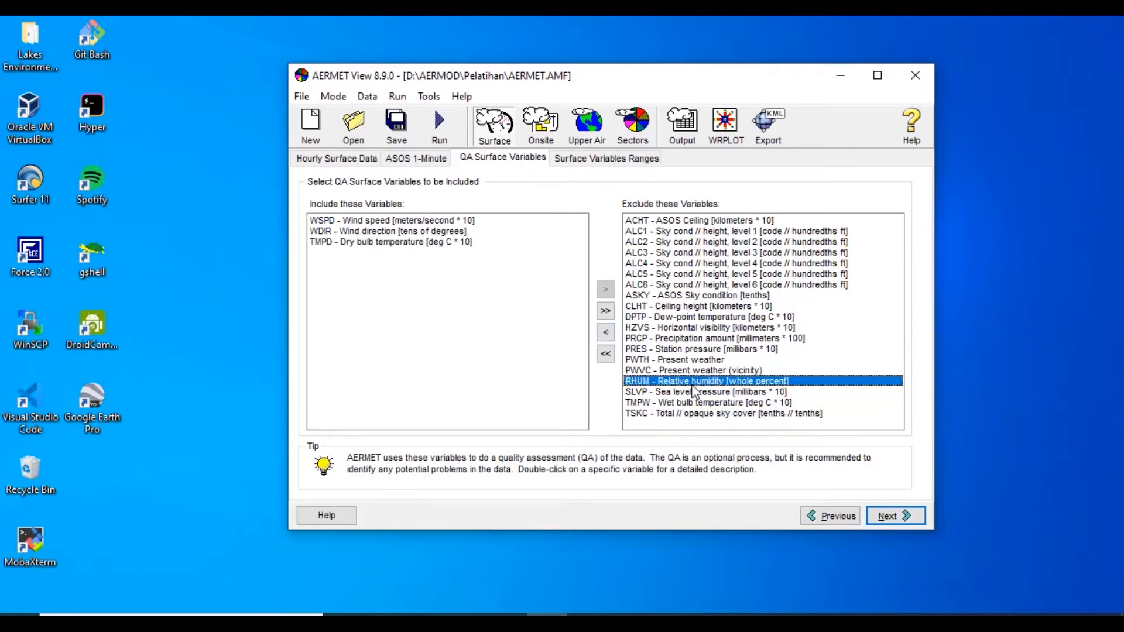
left_click(605, 333)
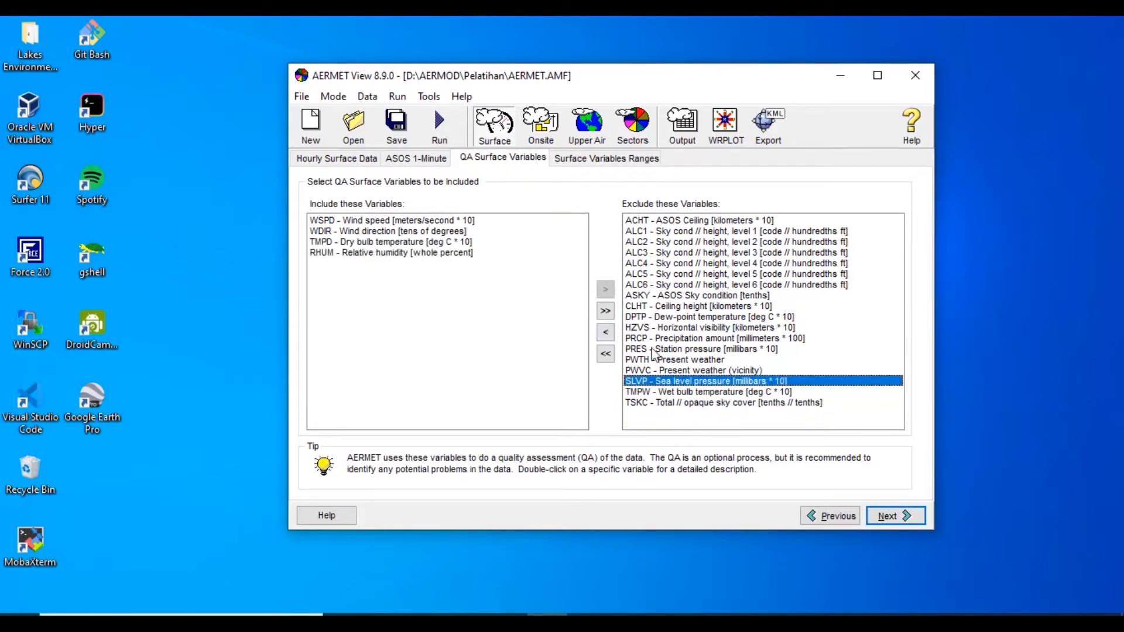
left_click(704, 360)
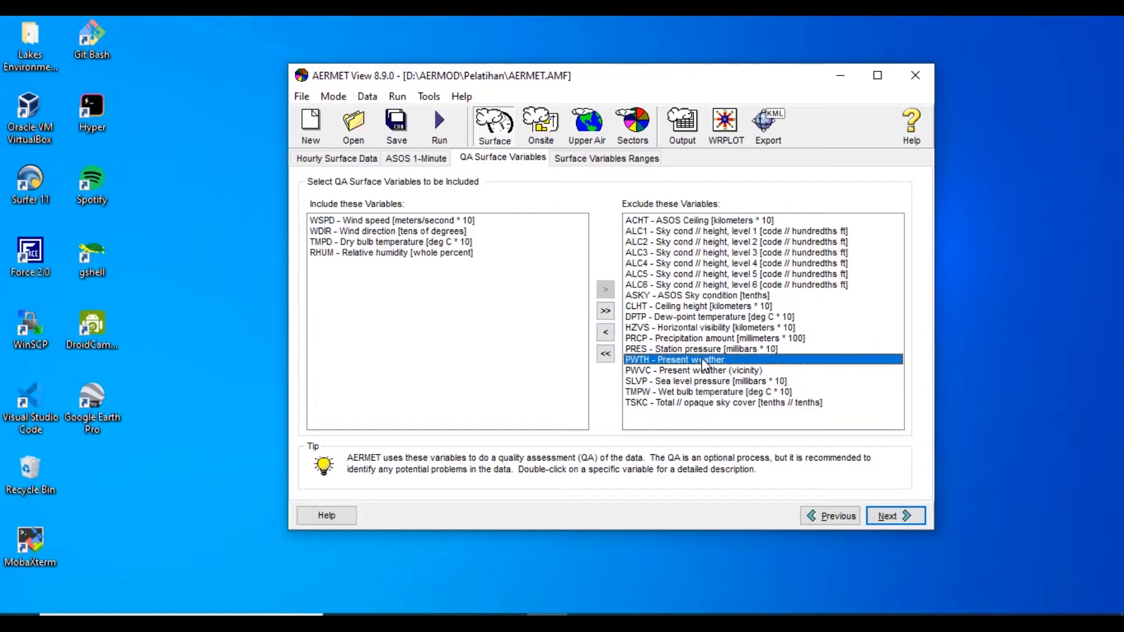
left_click(701, 339)
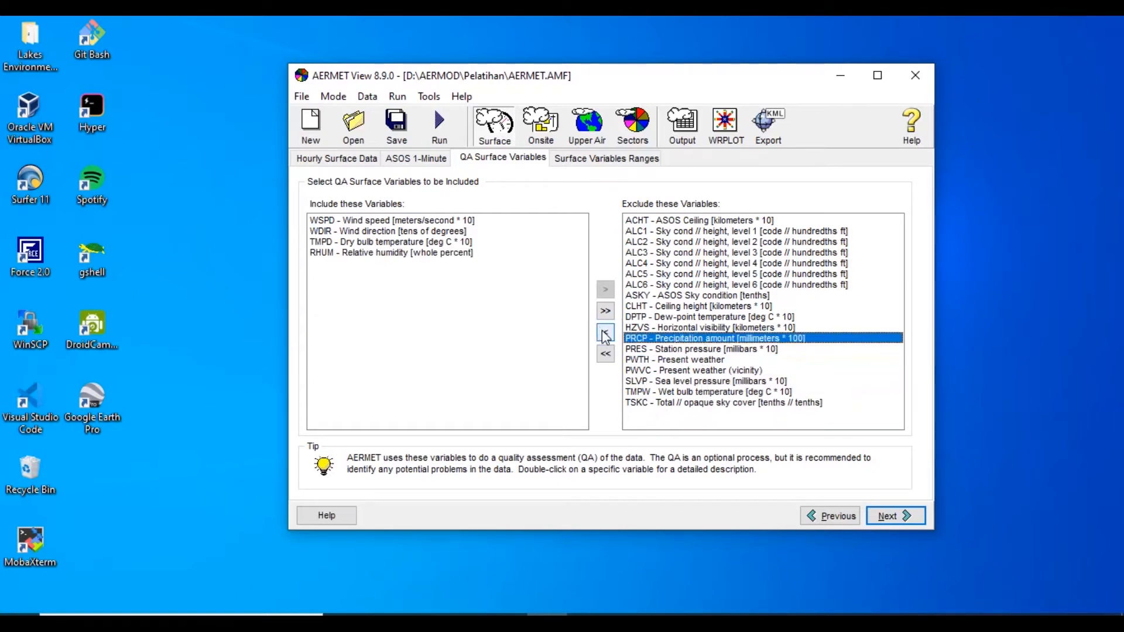
left_click(604, 335)
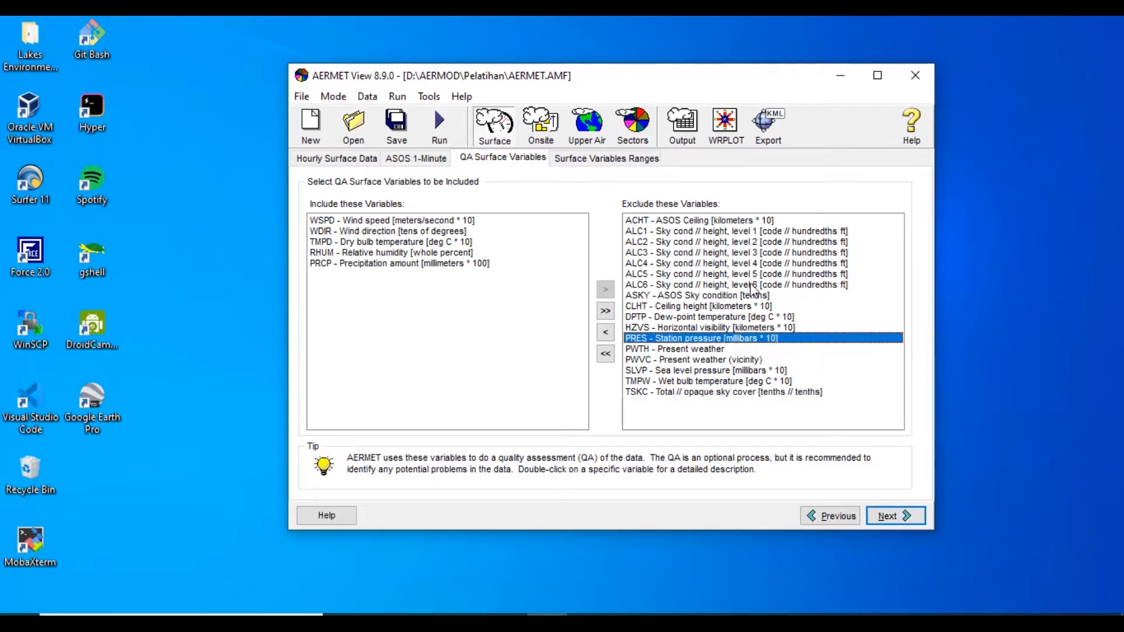
Enable range modification for the surface variables and set the missing indicator of all five variables to 9999
left_click(898, 517)
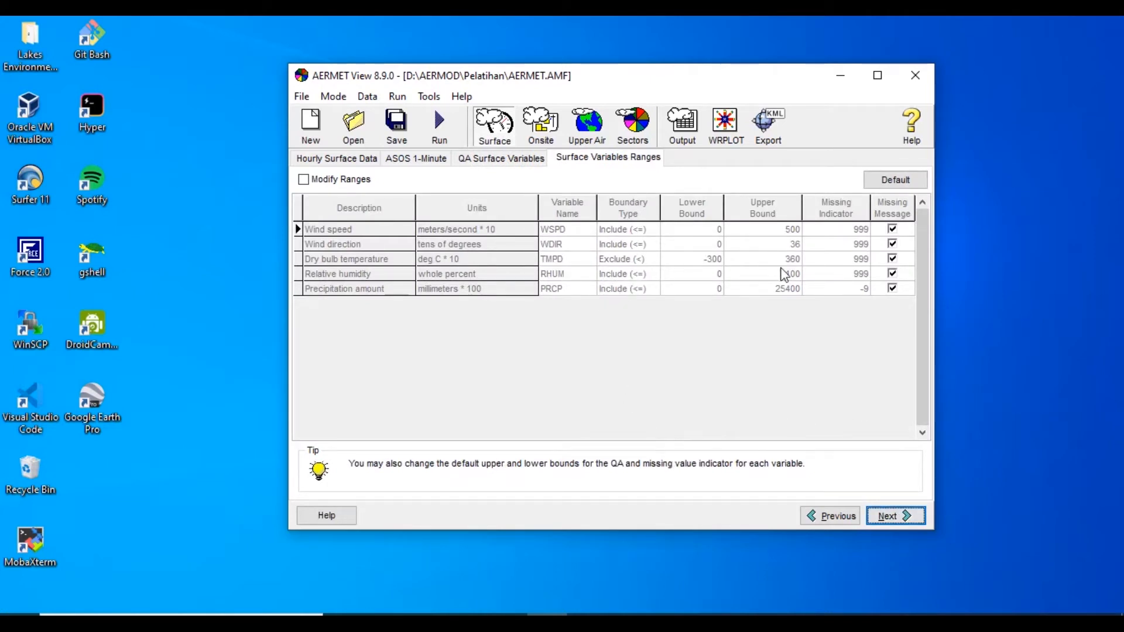
left_click(346, 179)
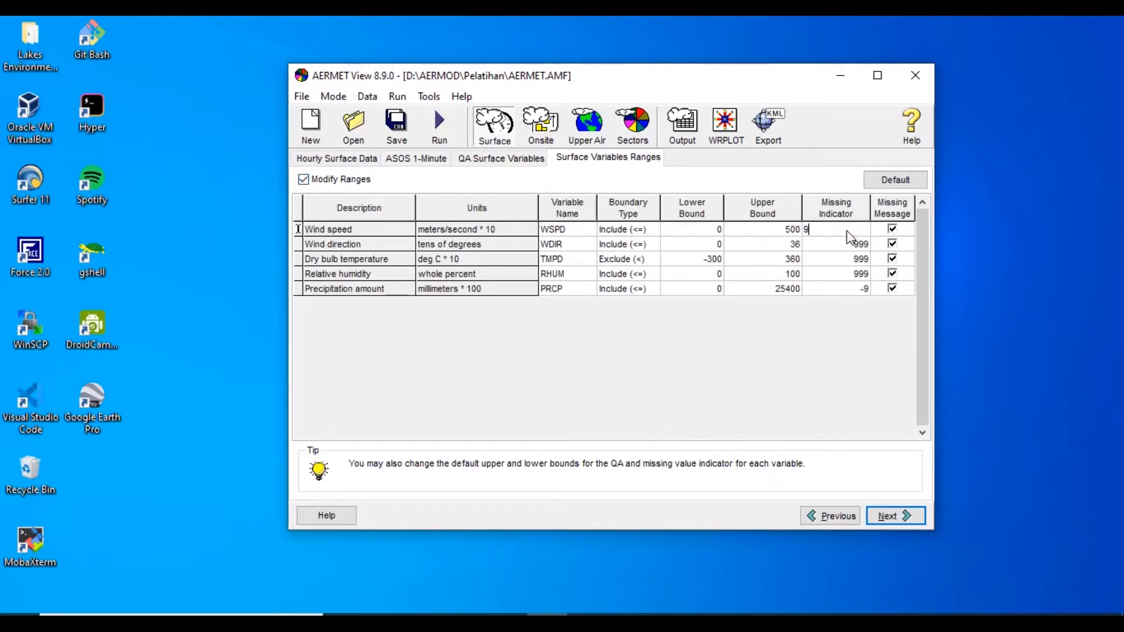
type("999")
key("Down")
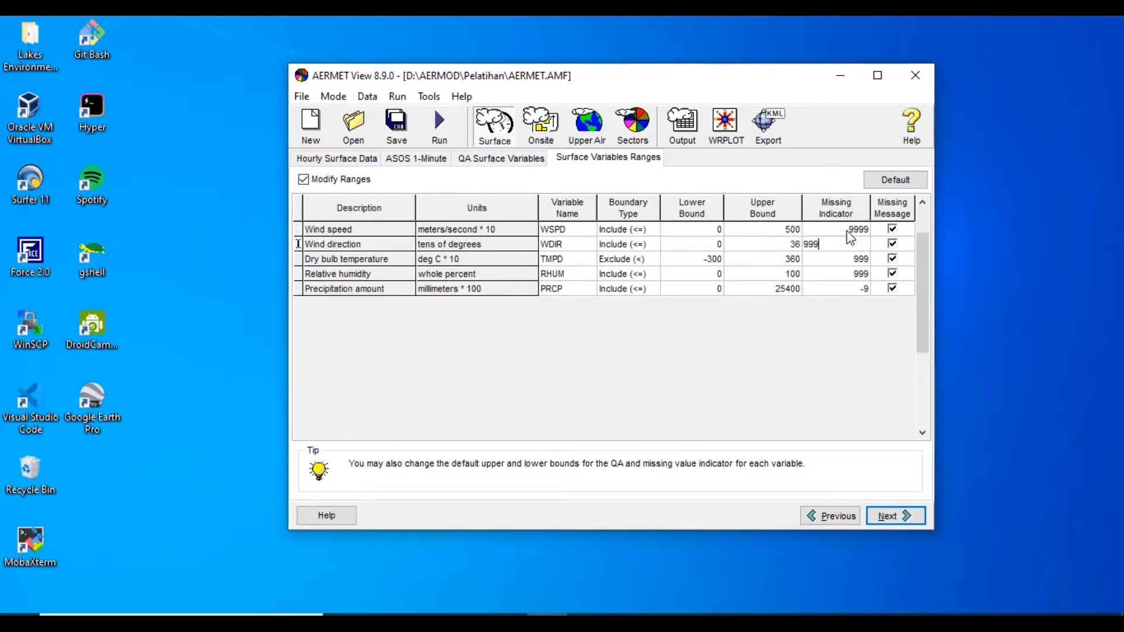
type("9")
key("Down")
key("BackSpace")
type("9")
key("Down")
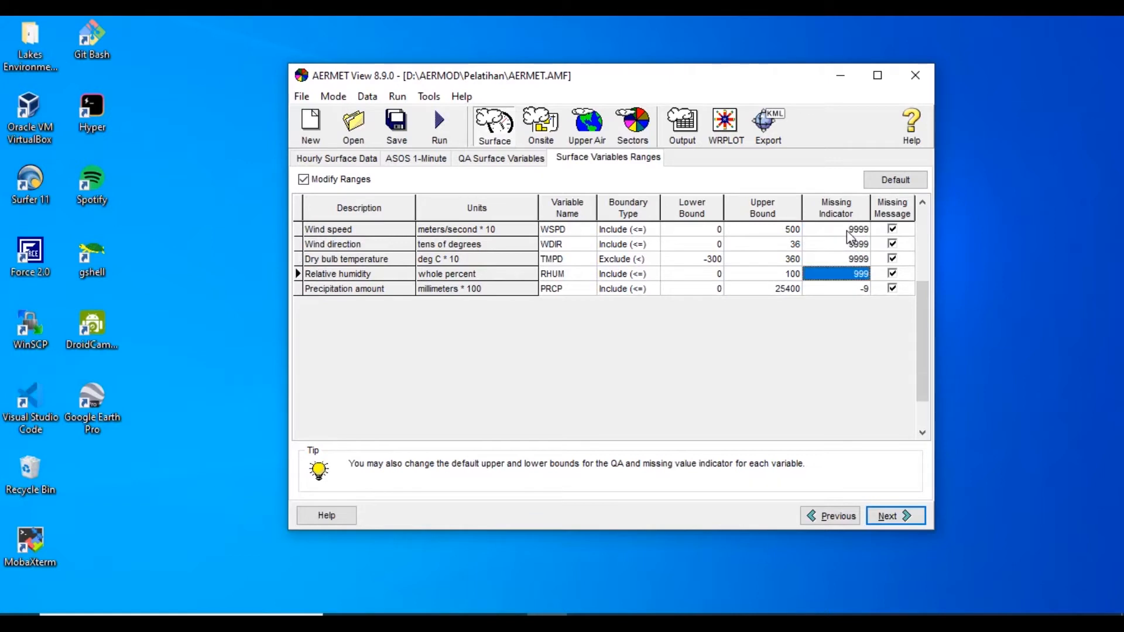
type("9999")
key("Down")
type("9")
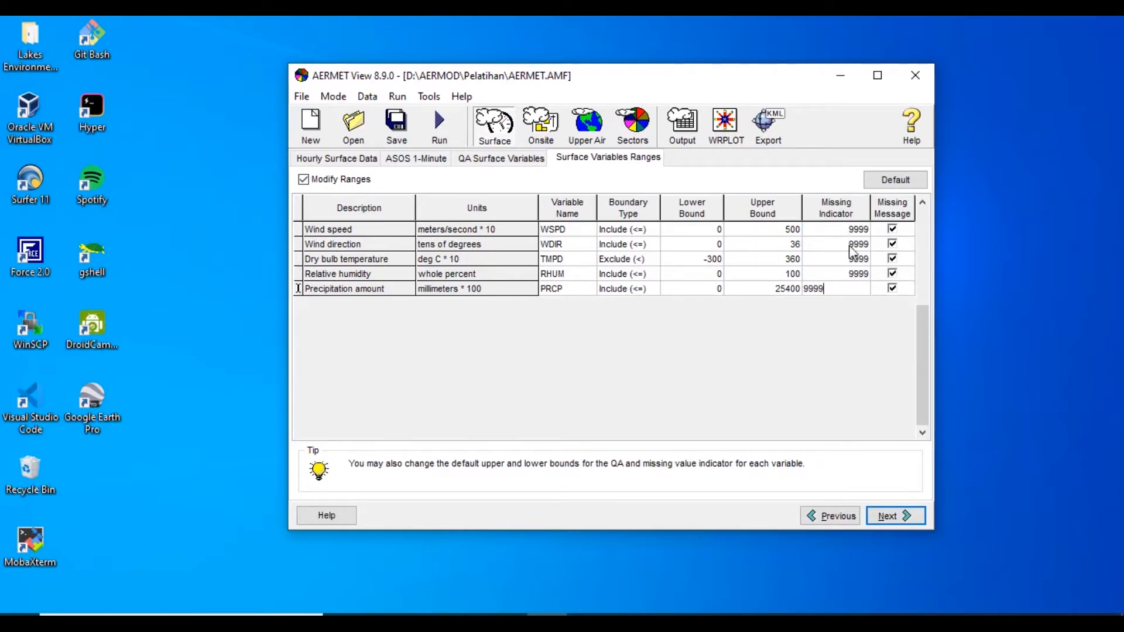
left_click(702, 293)
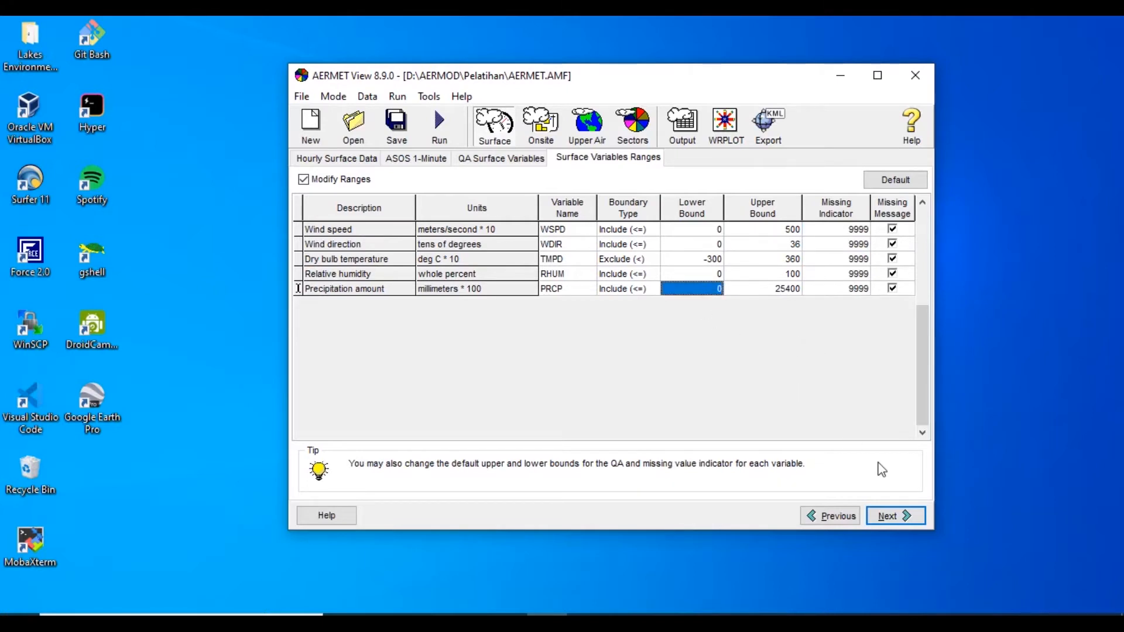
Skip the onsite data and set the upper air mode to Upper Air Estimator with site time zone UTC+7 (Bangkok)
left_click(898, 517)
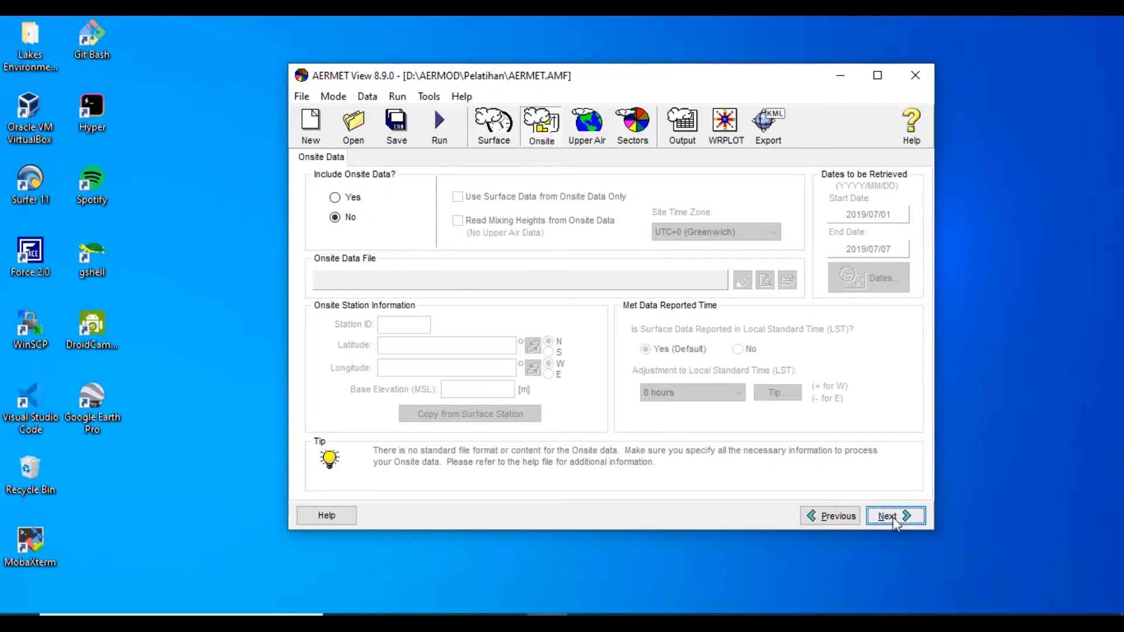
left_click(896, 523)
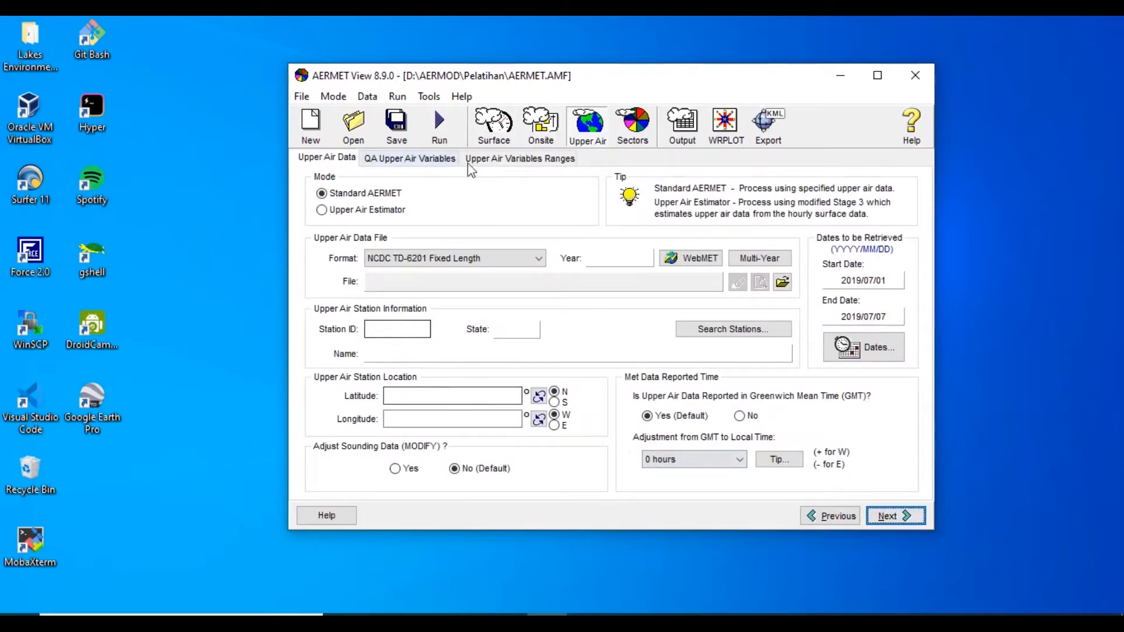
left_click(346, 212)
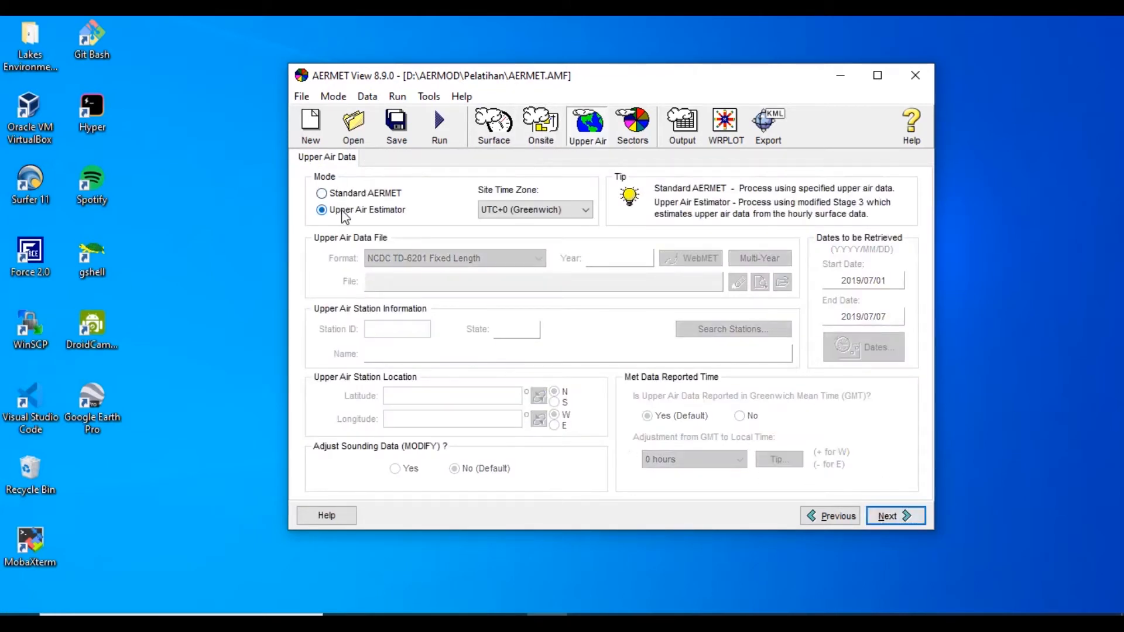
left_click(502, 209)
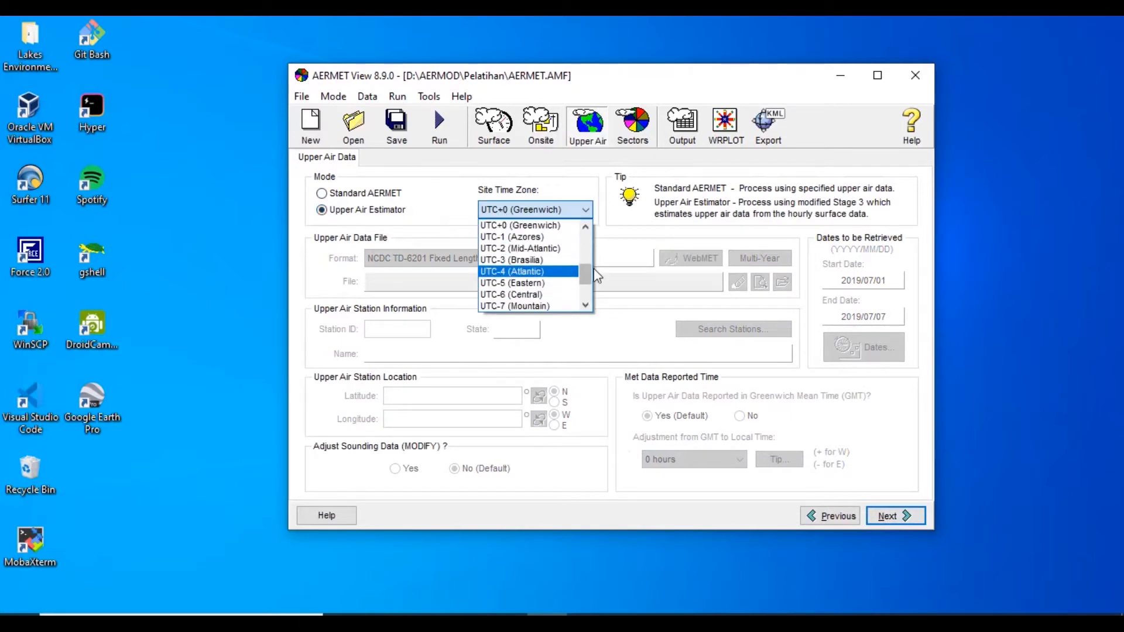
left_click_drag(589, 278, 589, 251)
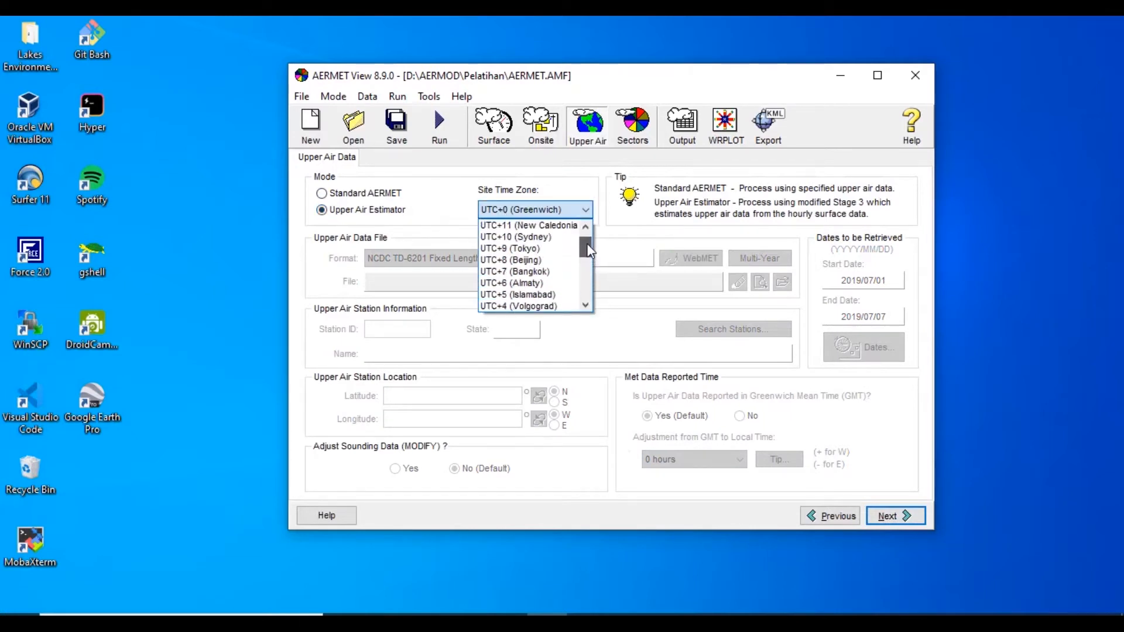
left_click(551, 271)
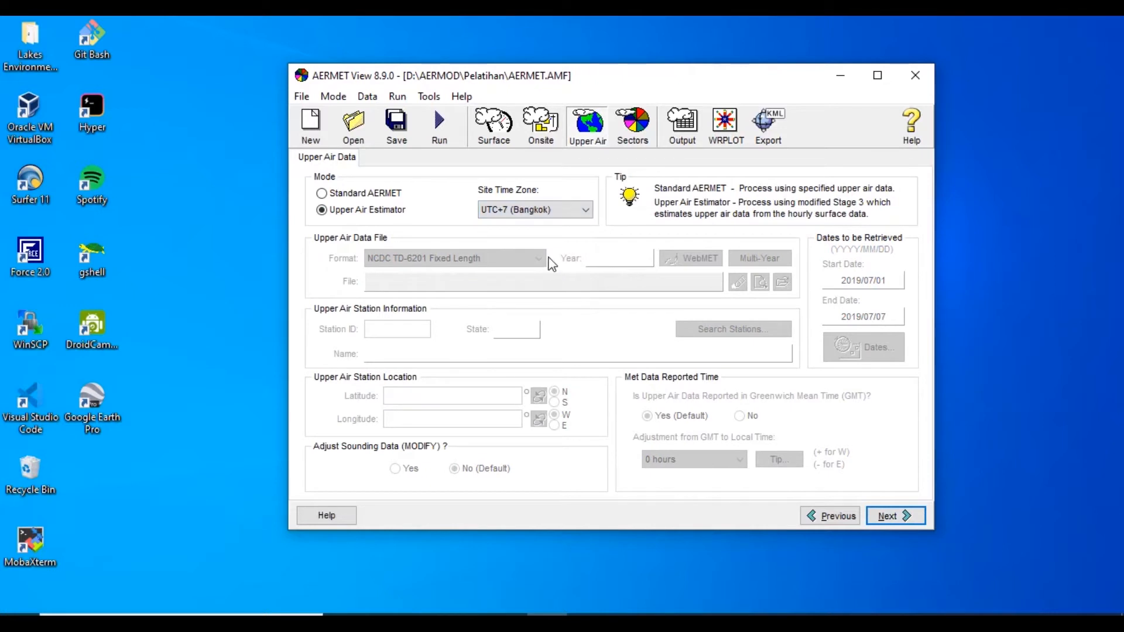
Set the anemometer height to 10 m in the processing options and advance to the surface sectors page
left_click(896, 518)
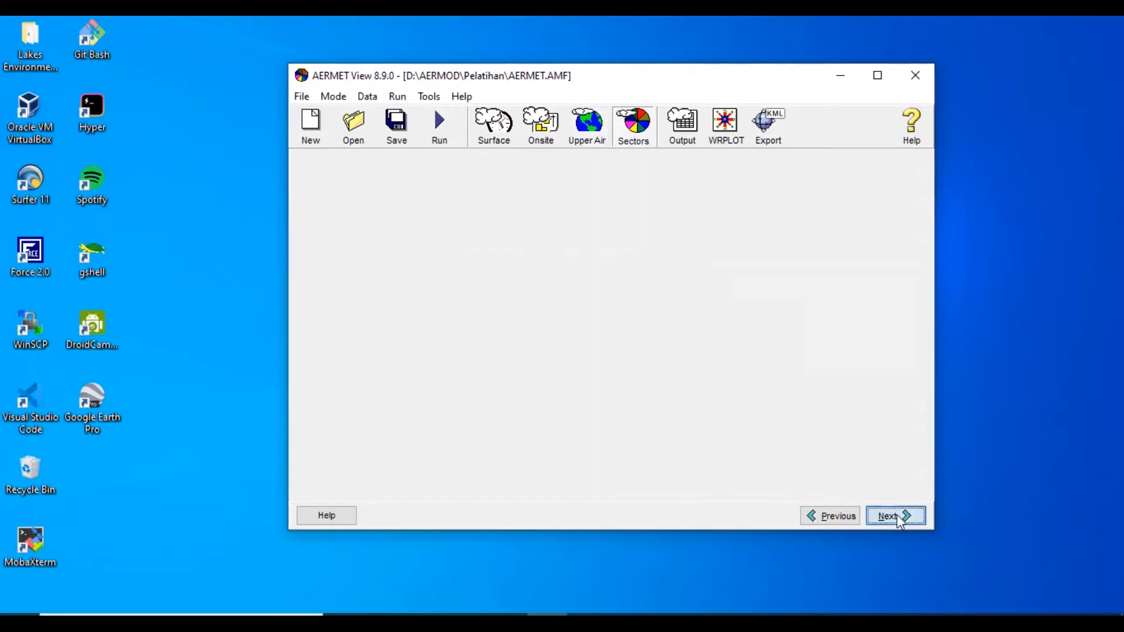
left_click(487, 227)
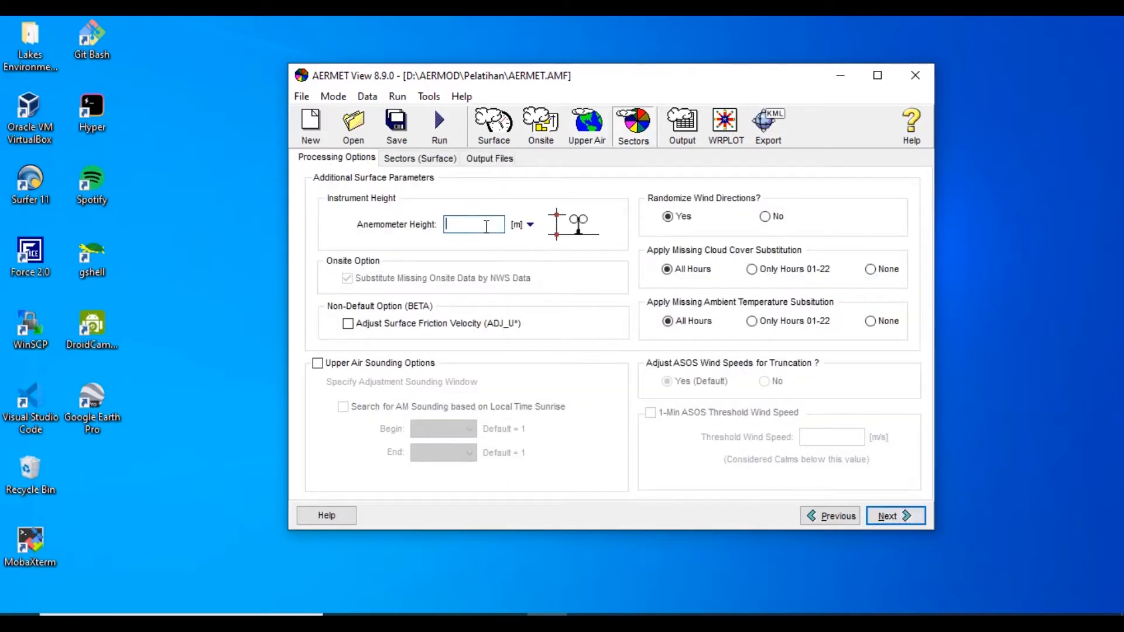
type("10")
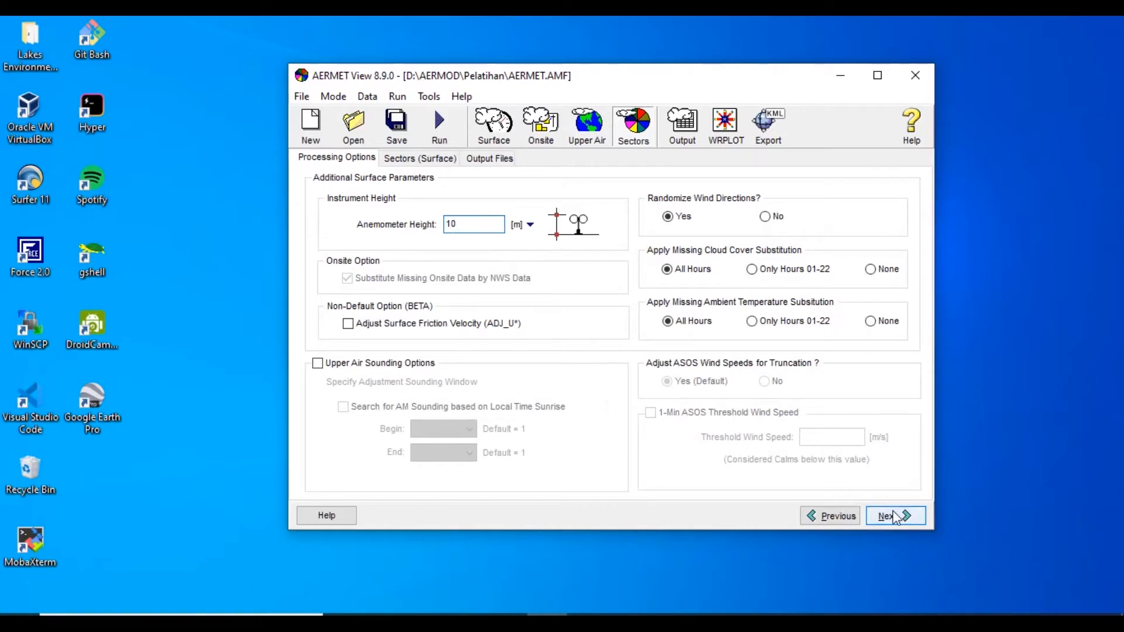
left_click(895, 518)
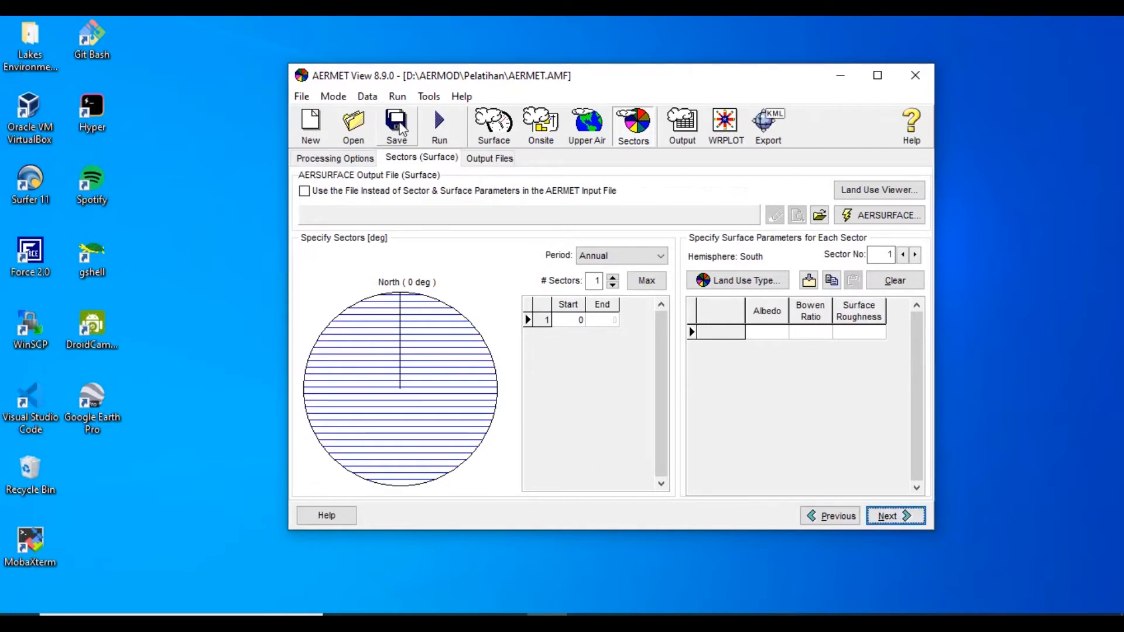
Open the Land Use Creator with NLCD92 land use codes for the surface station
left_click(428, 97)
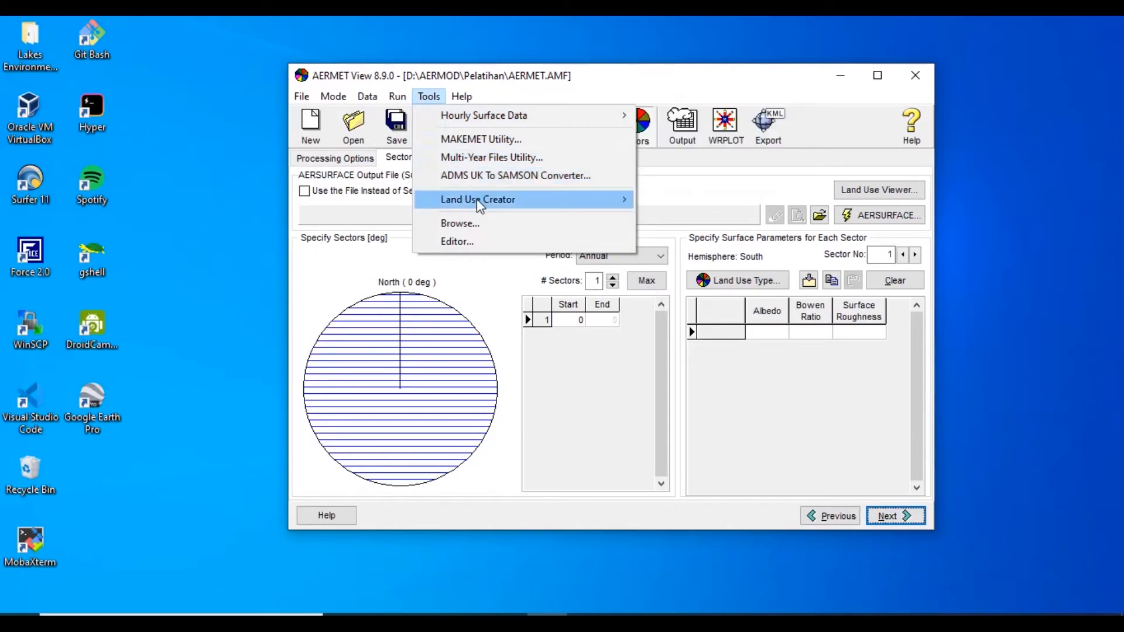
mouse_move(476, 199)
left_click(705, 200)
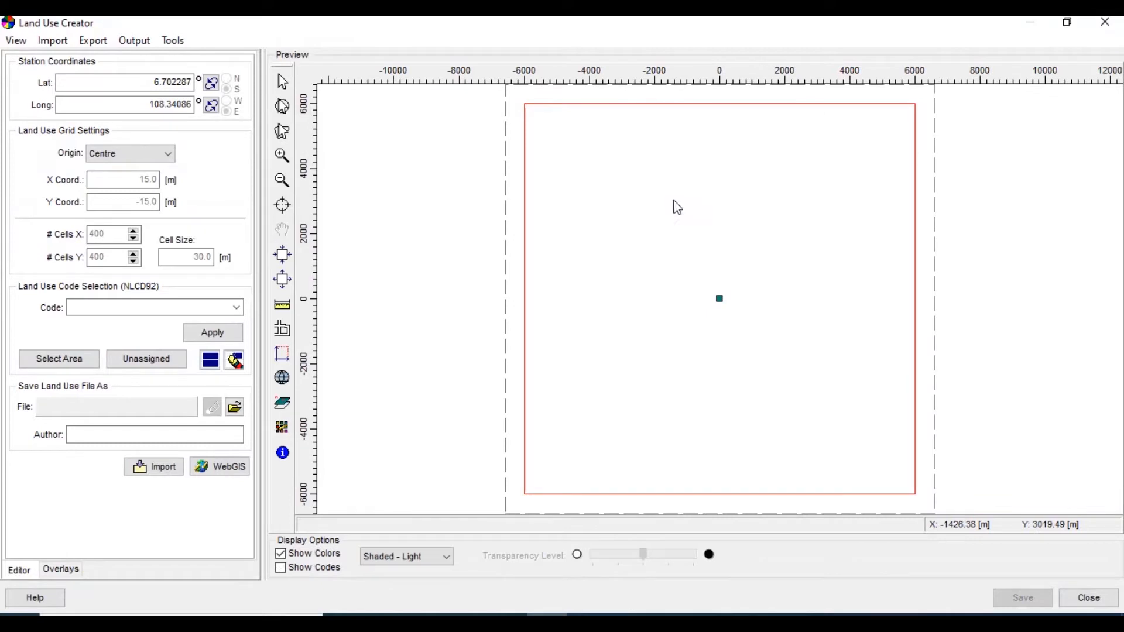
Set the Land Use Creator's site domain to the maximum extents, 12000 m wide and 12000 m high
left_click(17, 41)
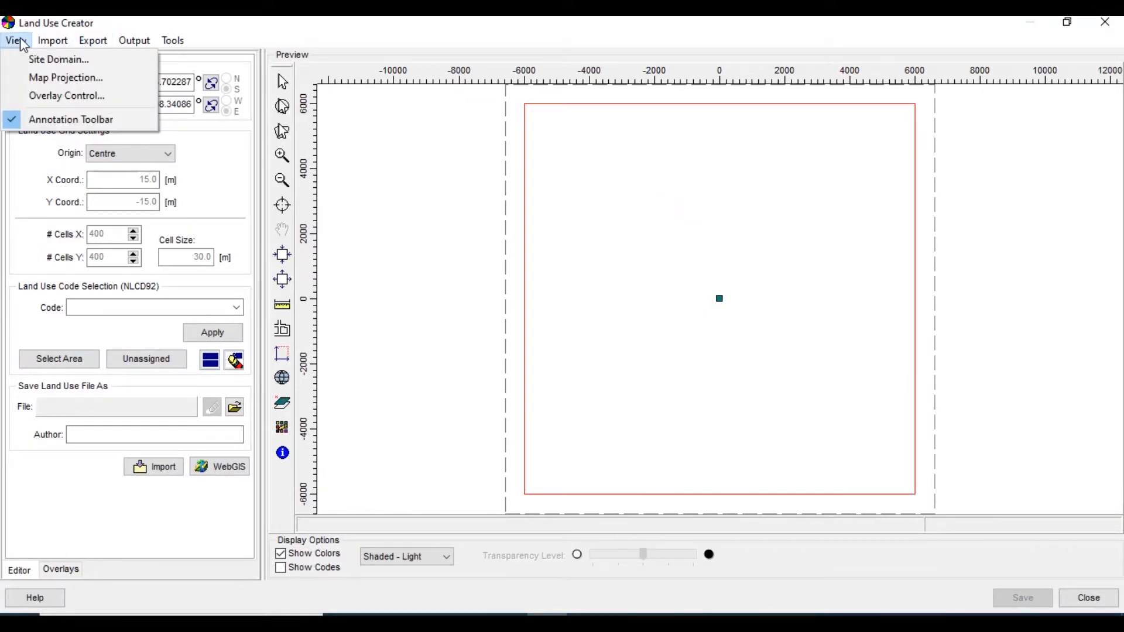
left_click(59, 59)
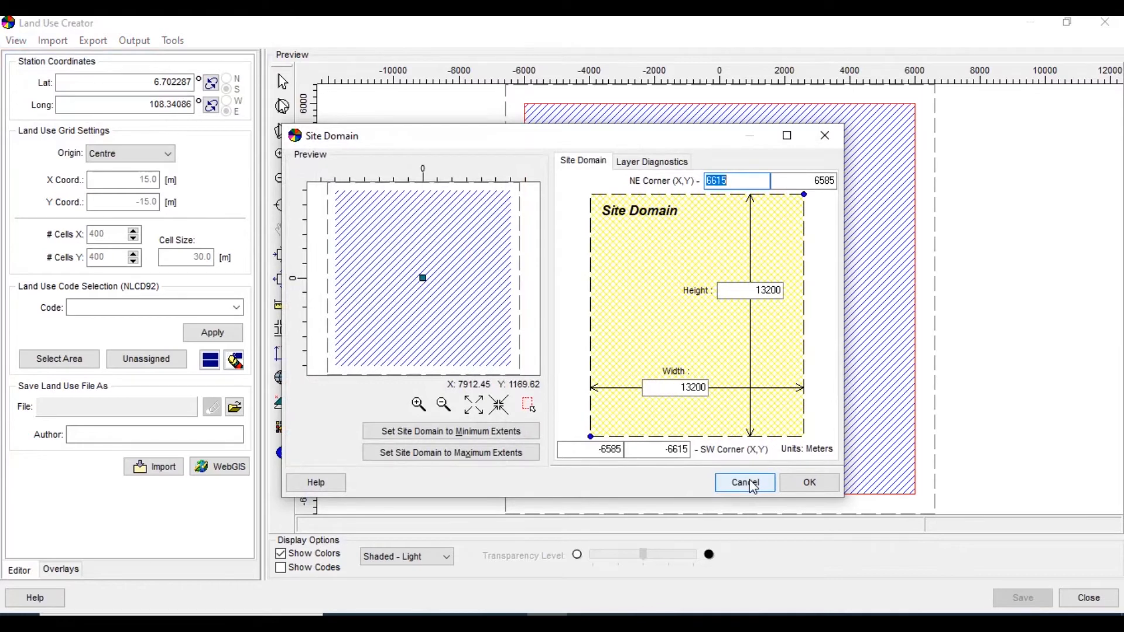
left_click(653, 163)
left_click(585, 162)
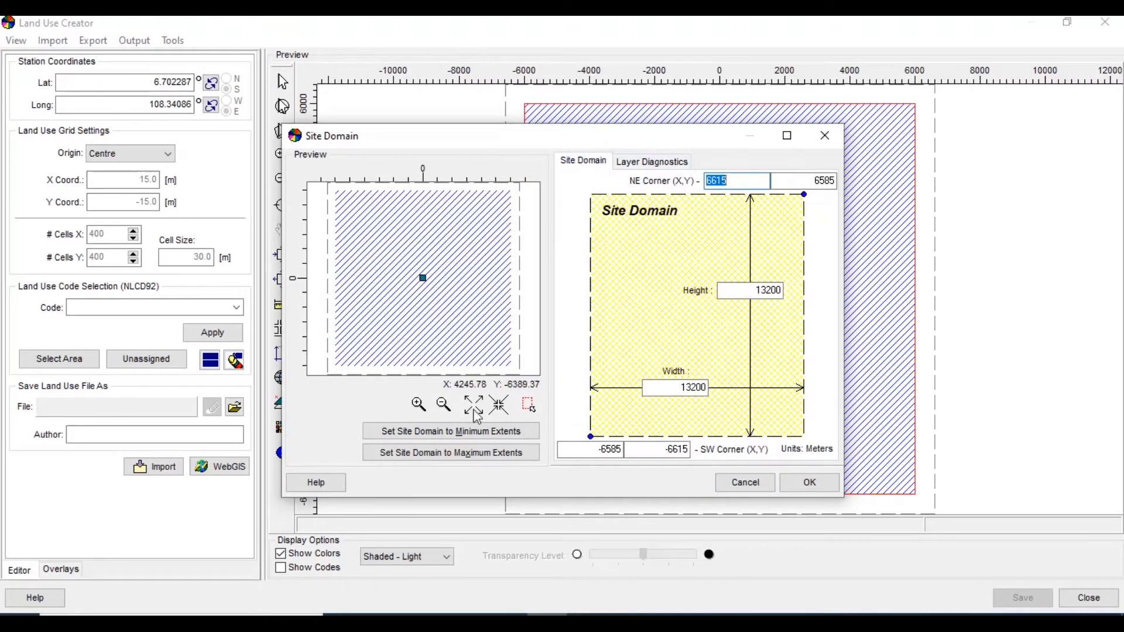
left_click(445, 457)
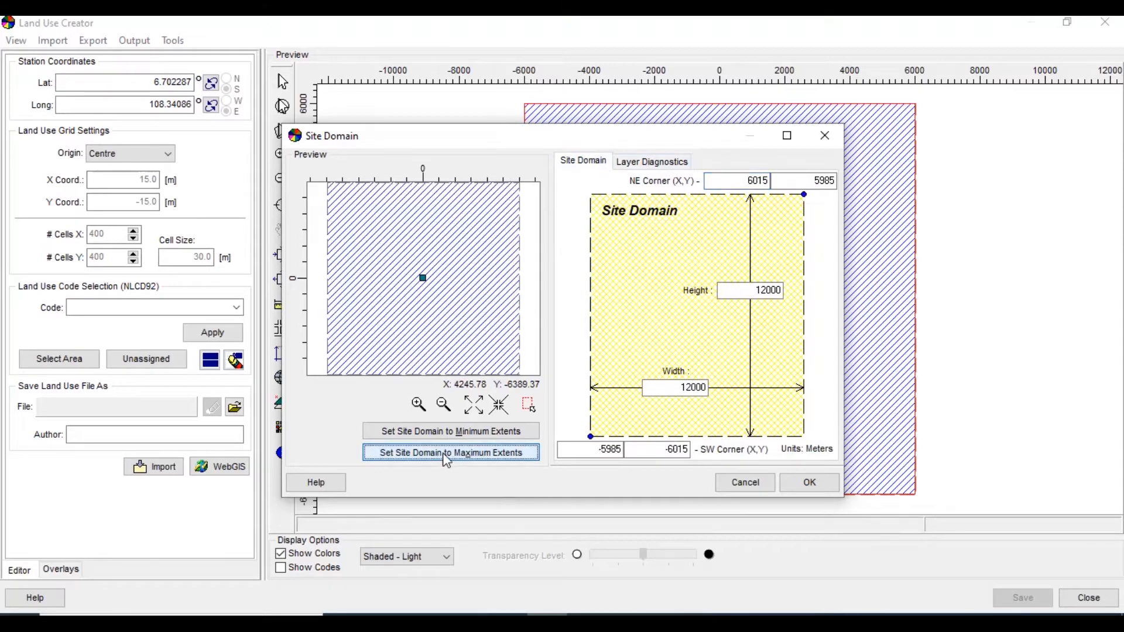
left_click(800, 485)
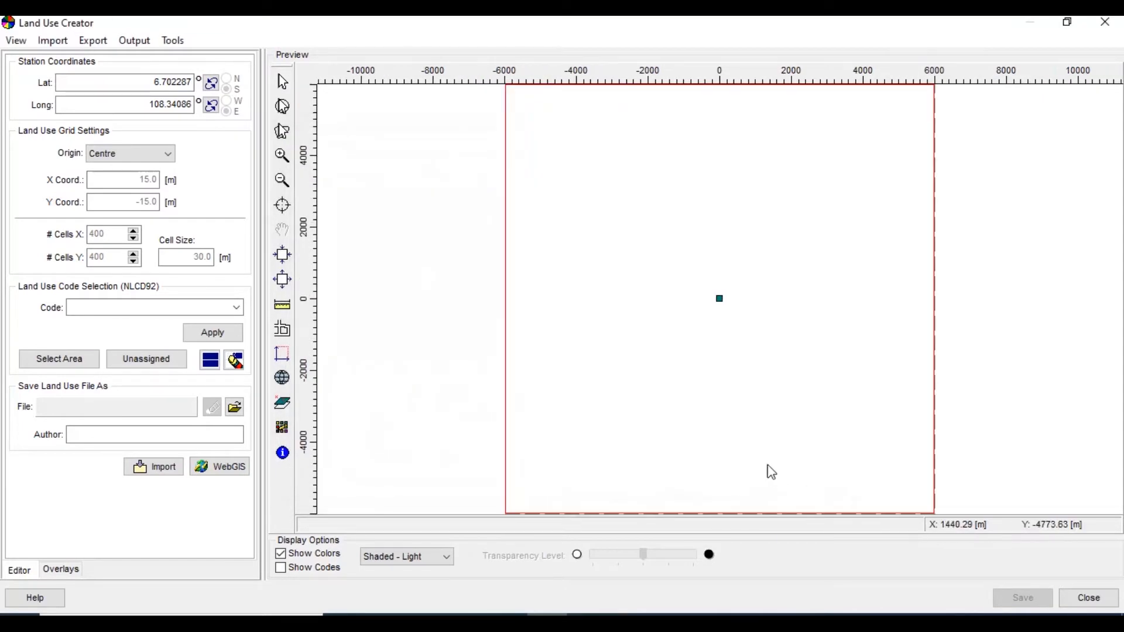
Set the map projection to UTM with the WGS84 datum, zone 48, southern hemisphere
left_click(23, 42)
left_click(33, 78)
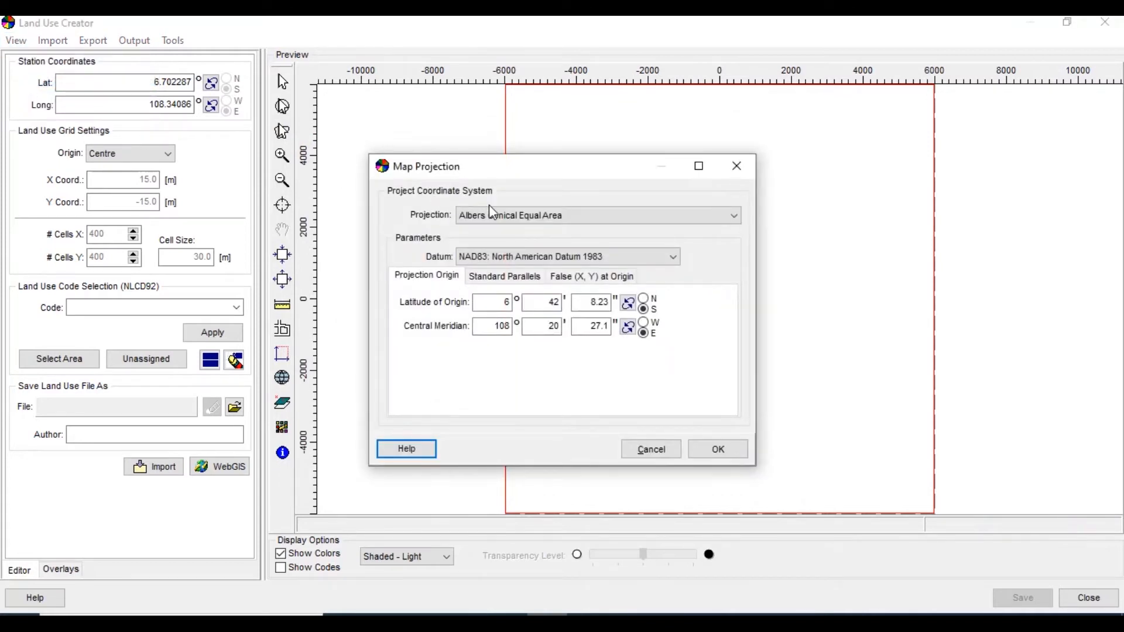
left_click(499, 214)
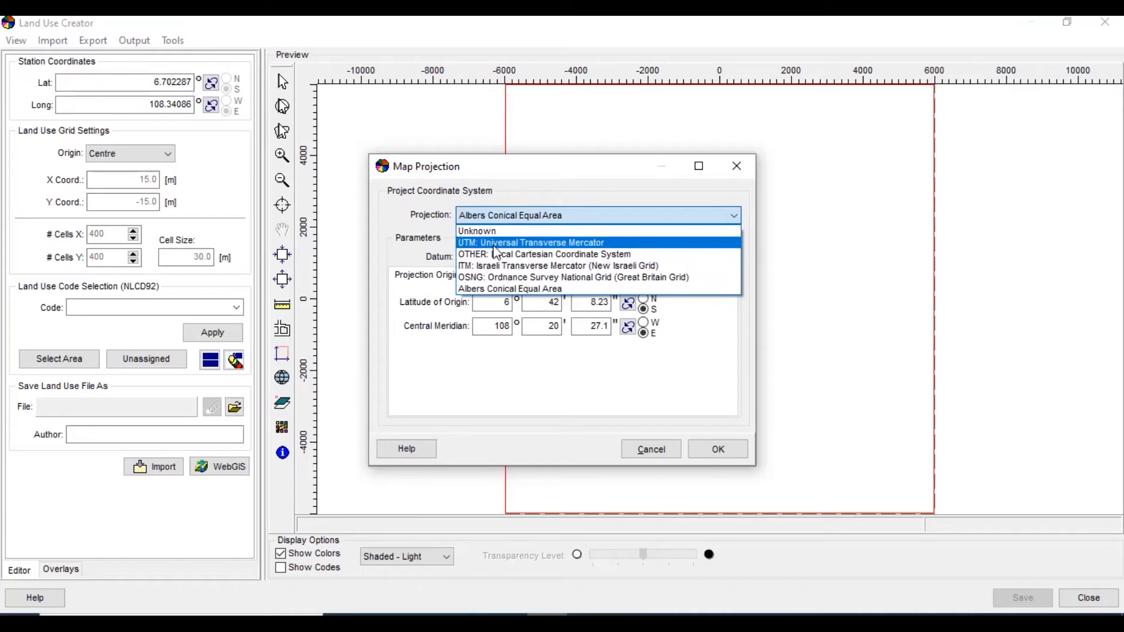
left_click(495, 244)
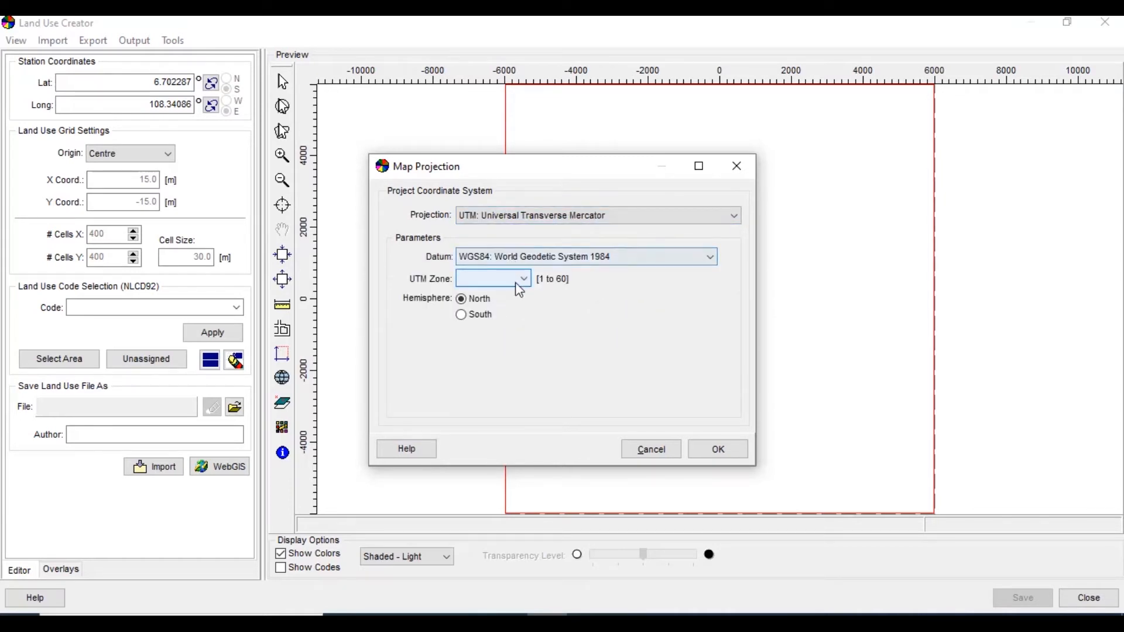
left_click(473, 315)
left_click(501, 280)
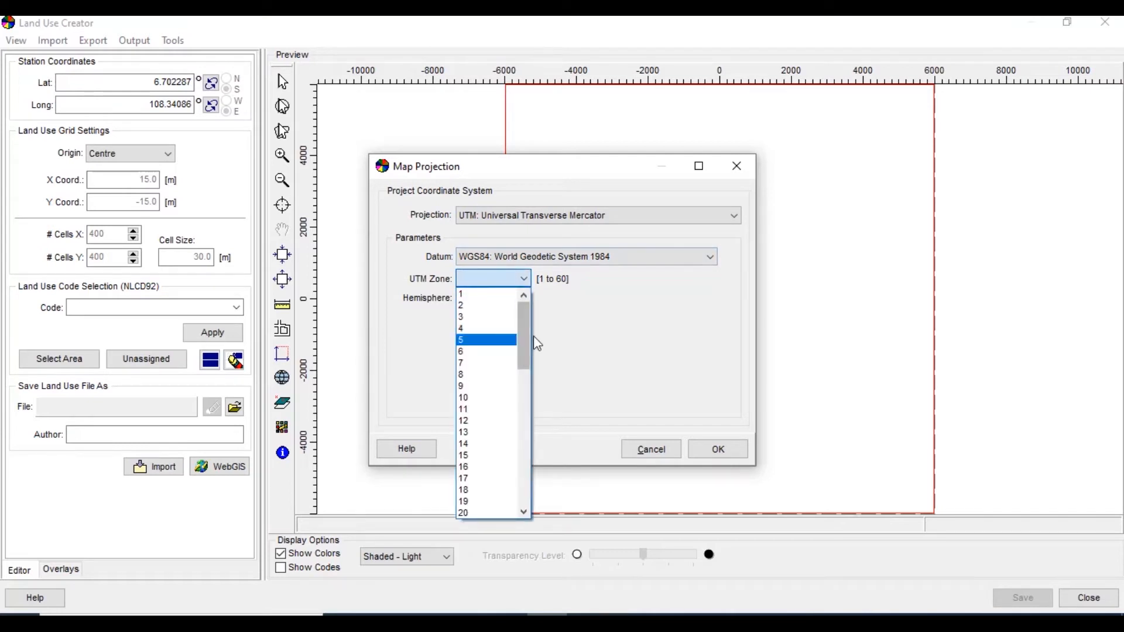
left_click_drag(526, 338, 522, 442)
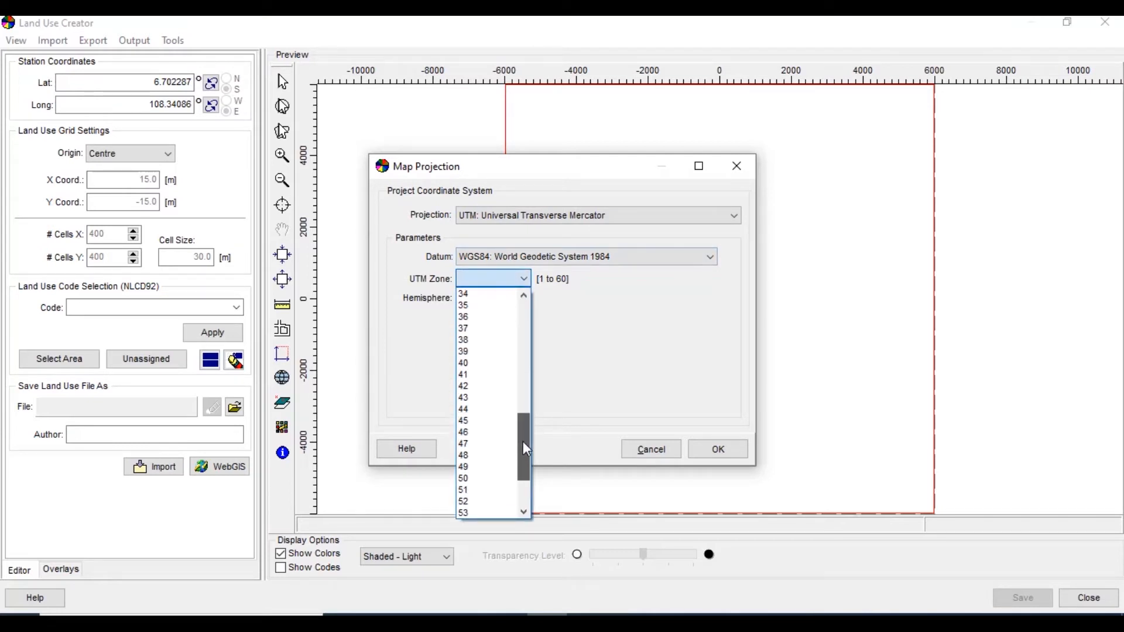
left_click(485, 436)
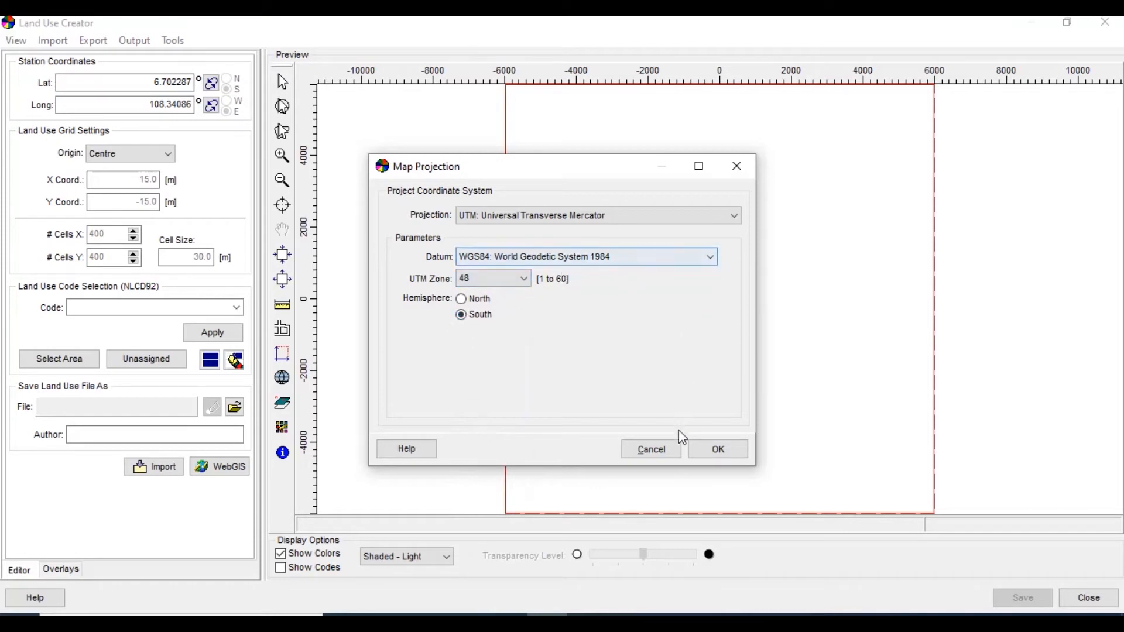
left_click(714, 448)
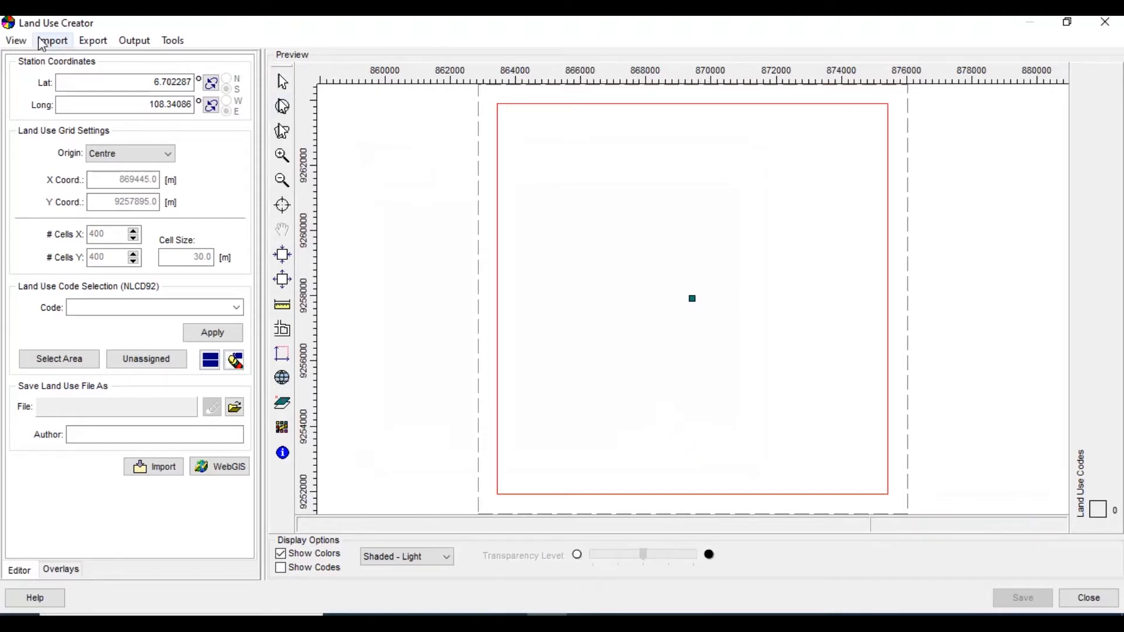
Import OpenStreetMap tile maps as the base map for the site domain
left_click(23, 41)
mouse_move(56, 39)
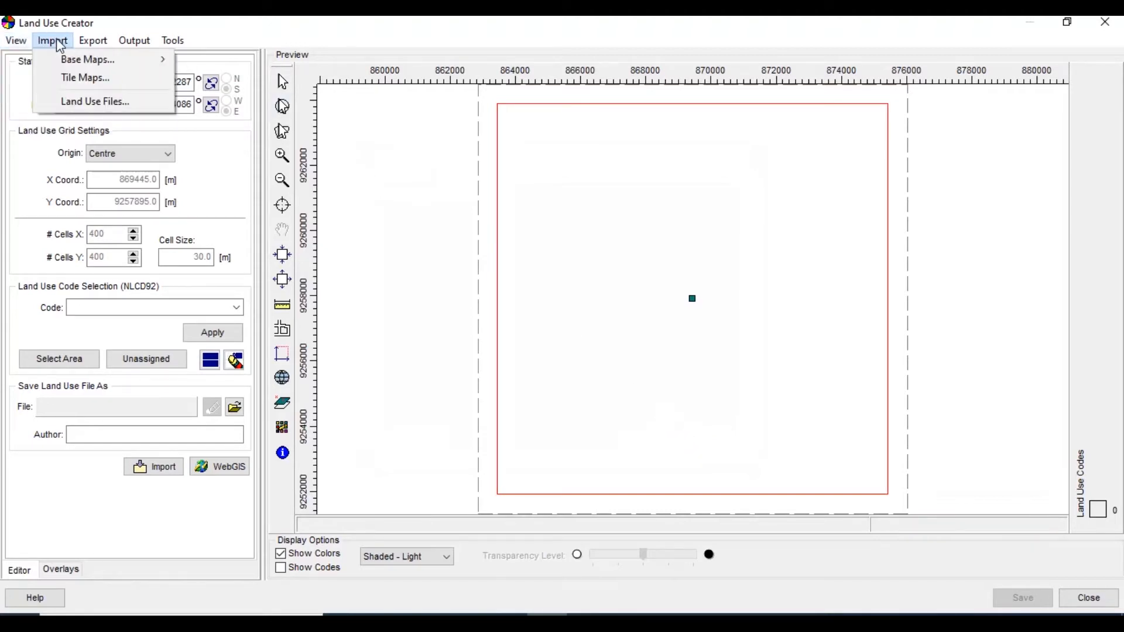
left_click(69, 81)
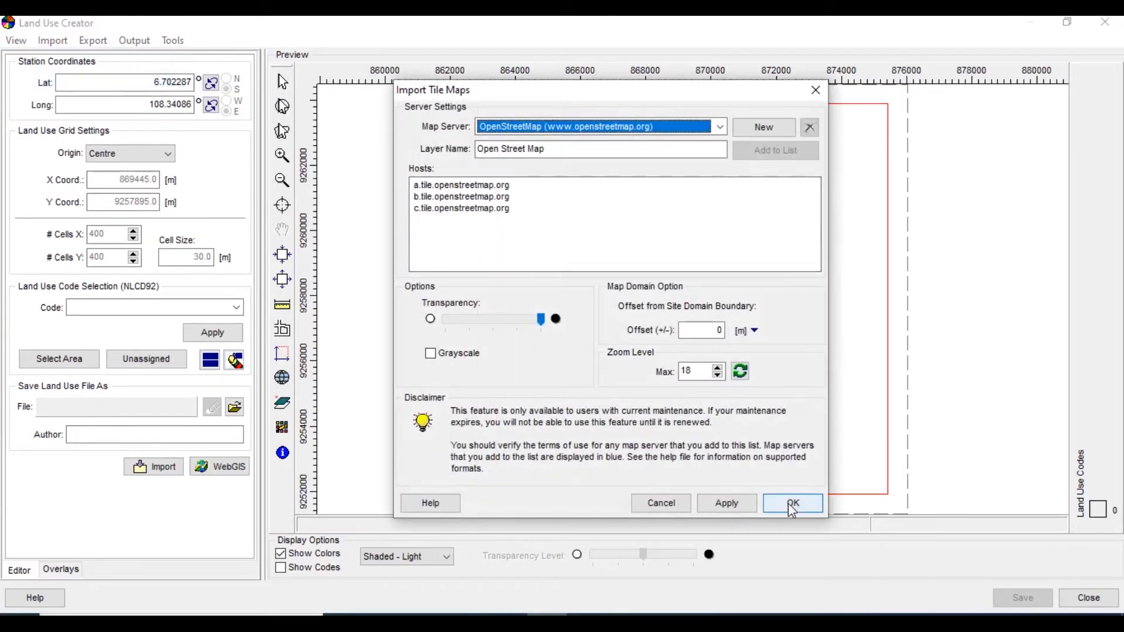
left_click(727, 504)
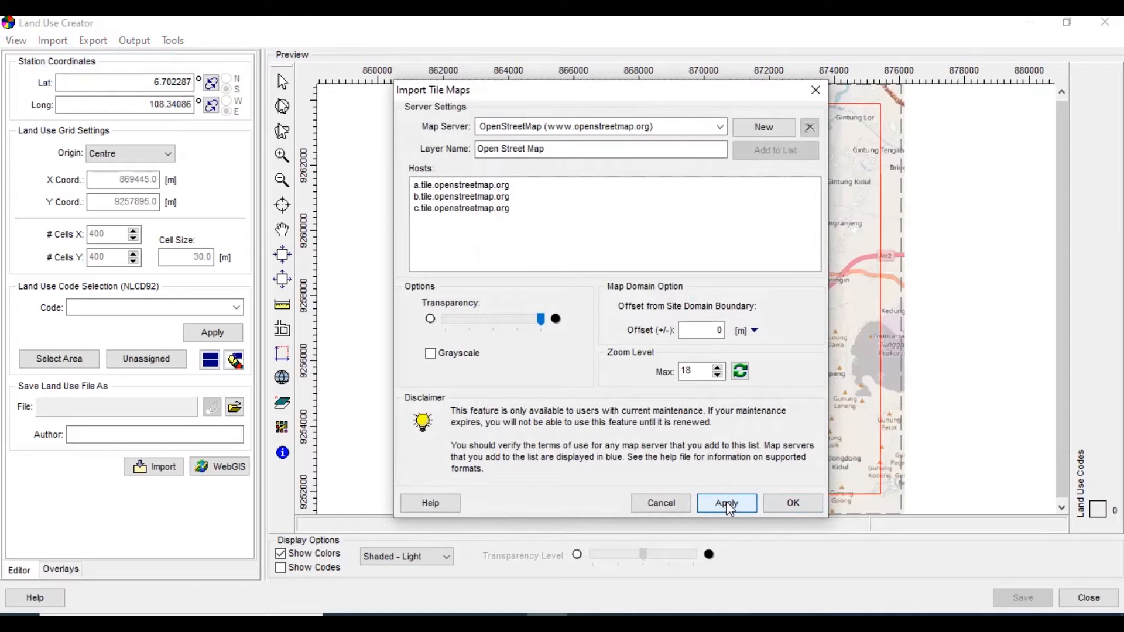
left_click(783, 505)
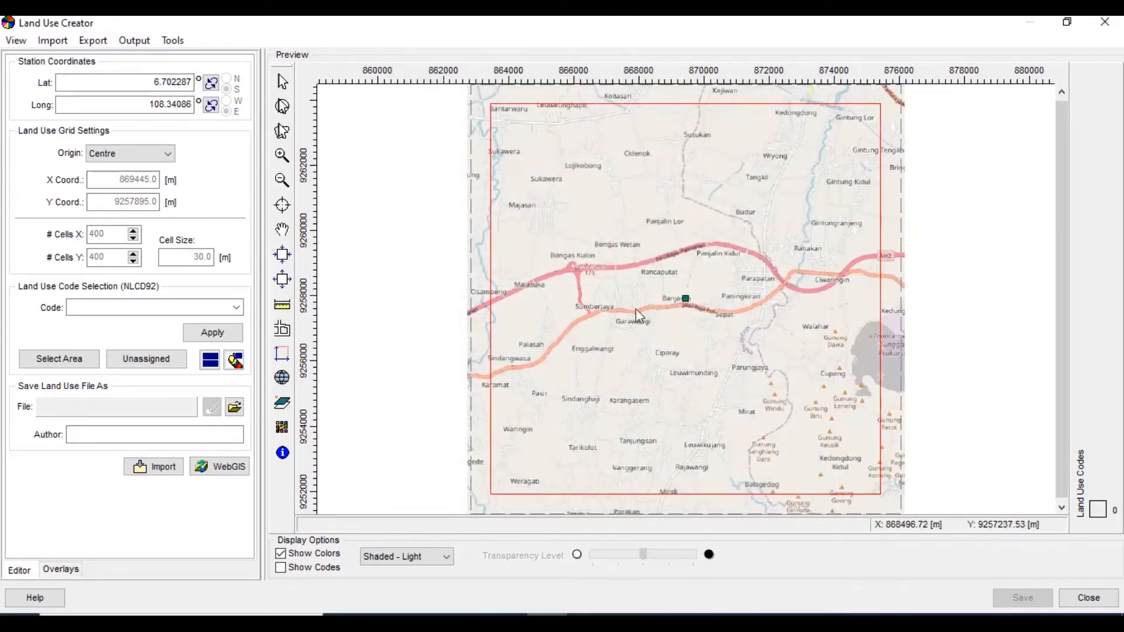
Load the GLCC (Global ~1km) auto-detection land use data from WebGIS into the grid
left_click(236, 308)
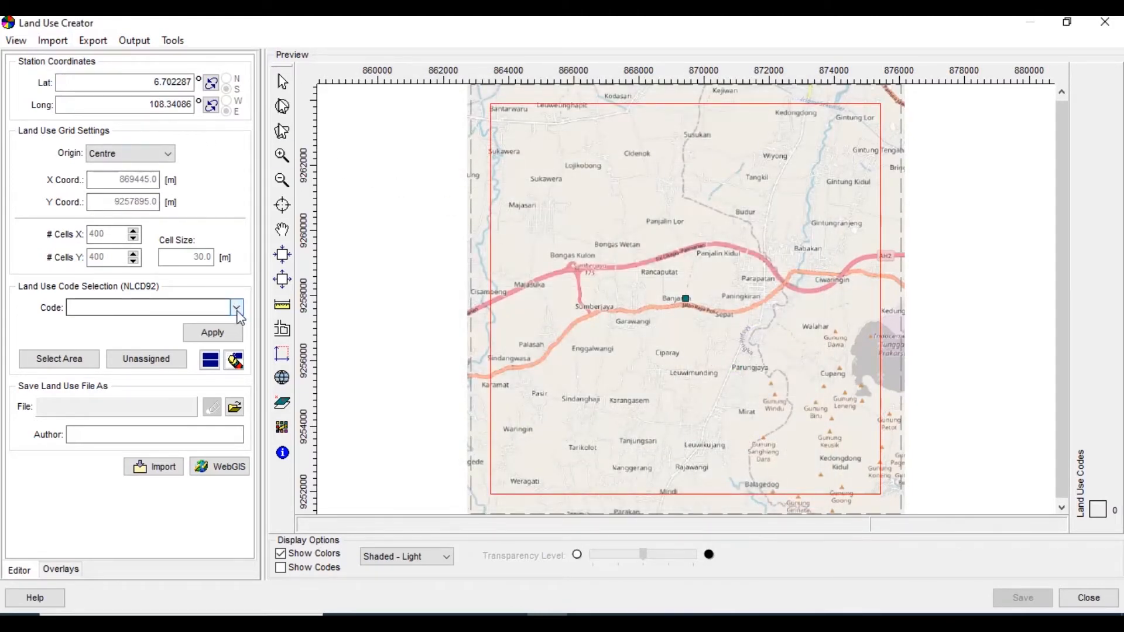
left_click(236, 308)
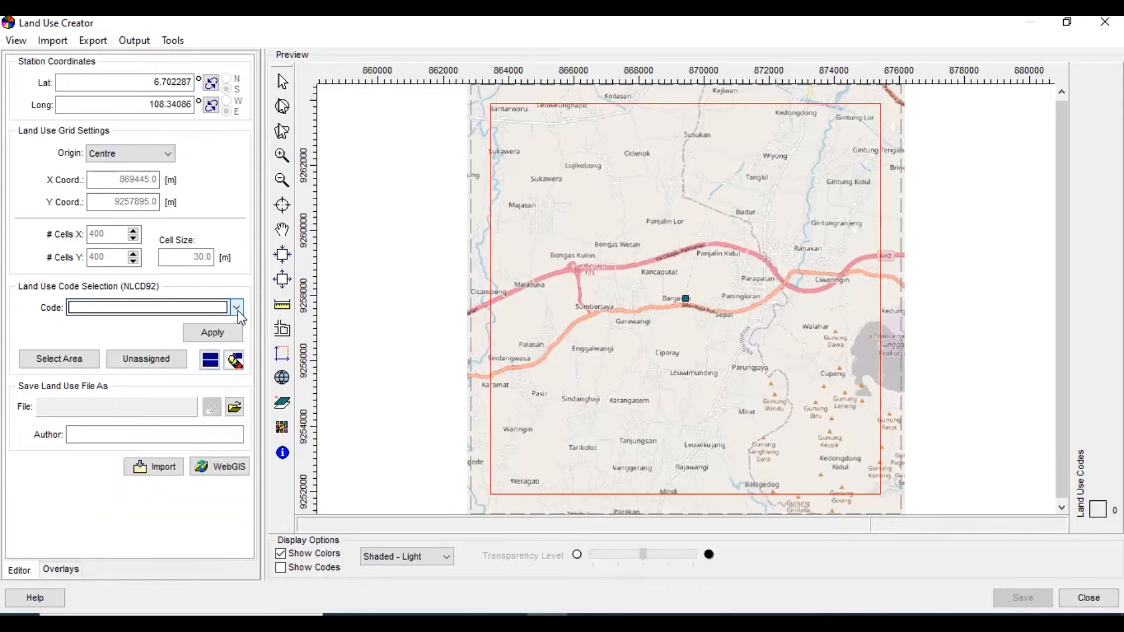
left_click(218, 471)
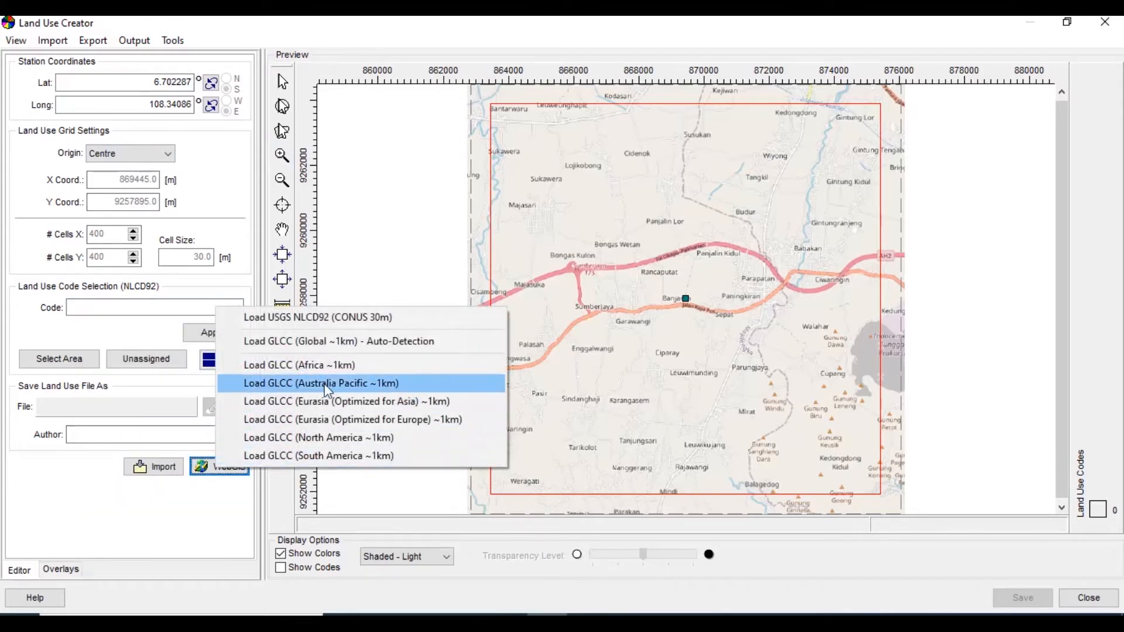
left_click(327, 342)
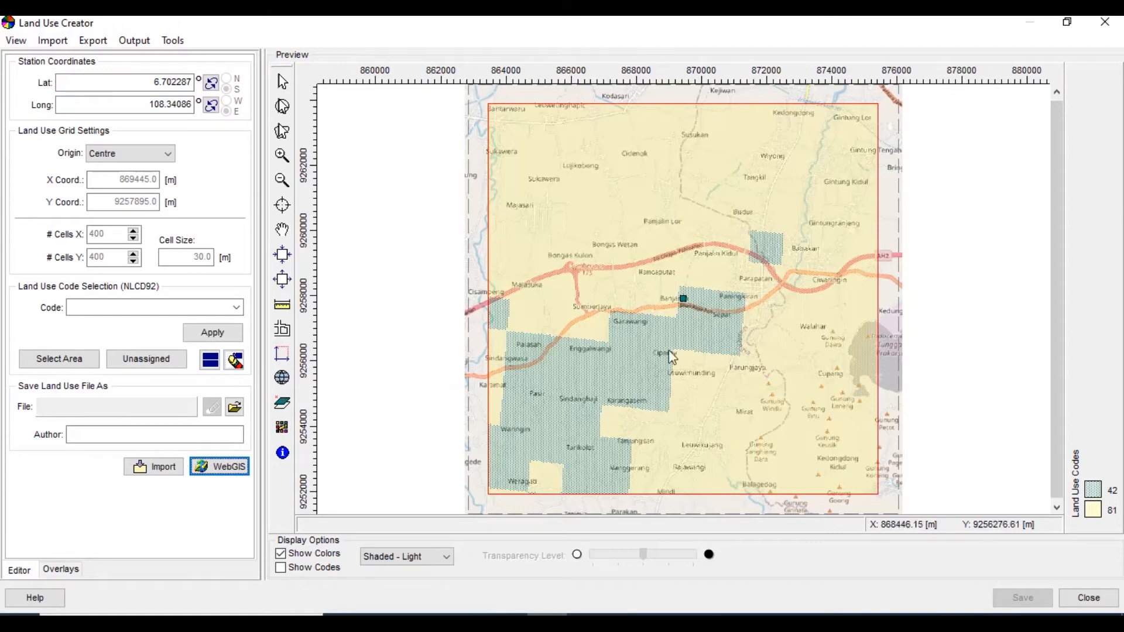
Outline the built-up area around Parapatan with a polygonal selection and assign it the Low intensity residential (21) code
left_click(272, 151)
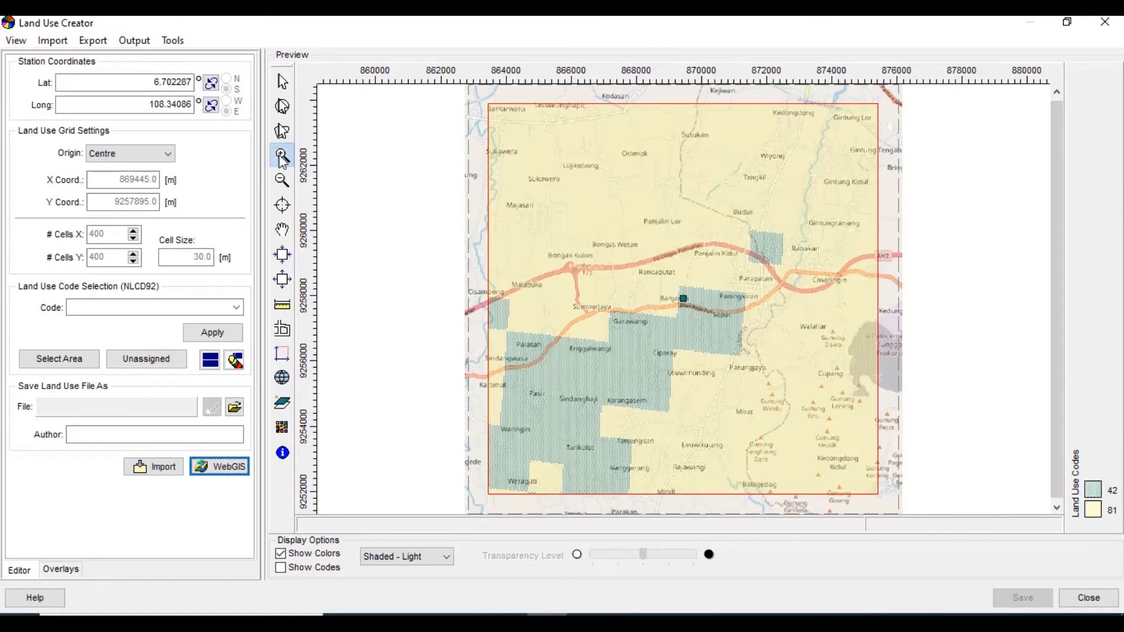
left_click_drag(737, 307, 780, 343)
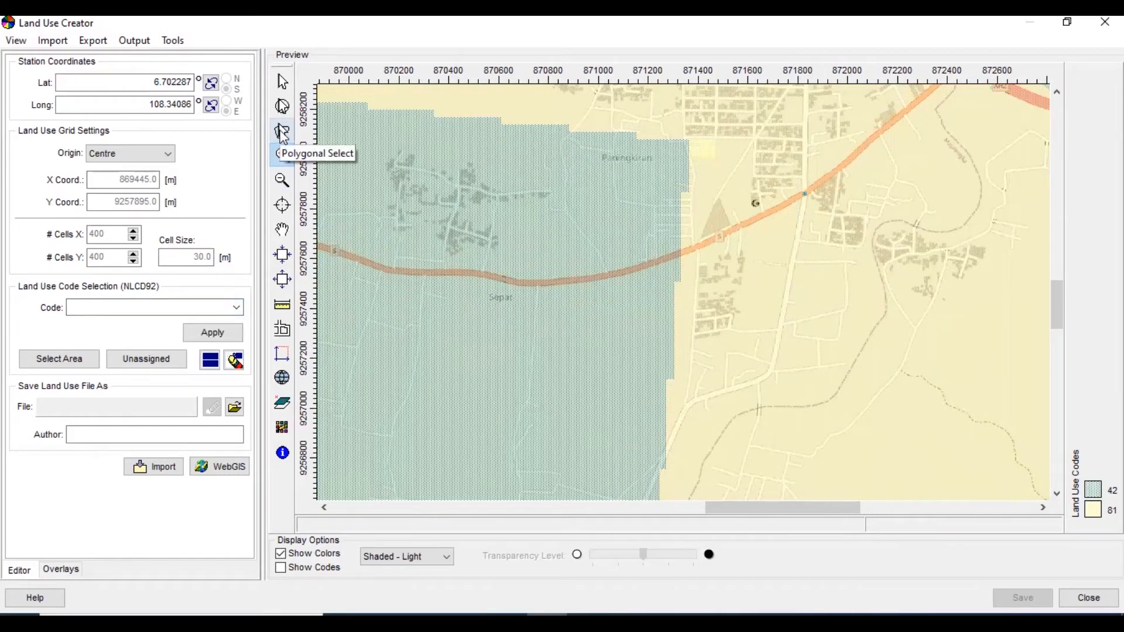
left_click(282, 132)
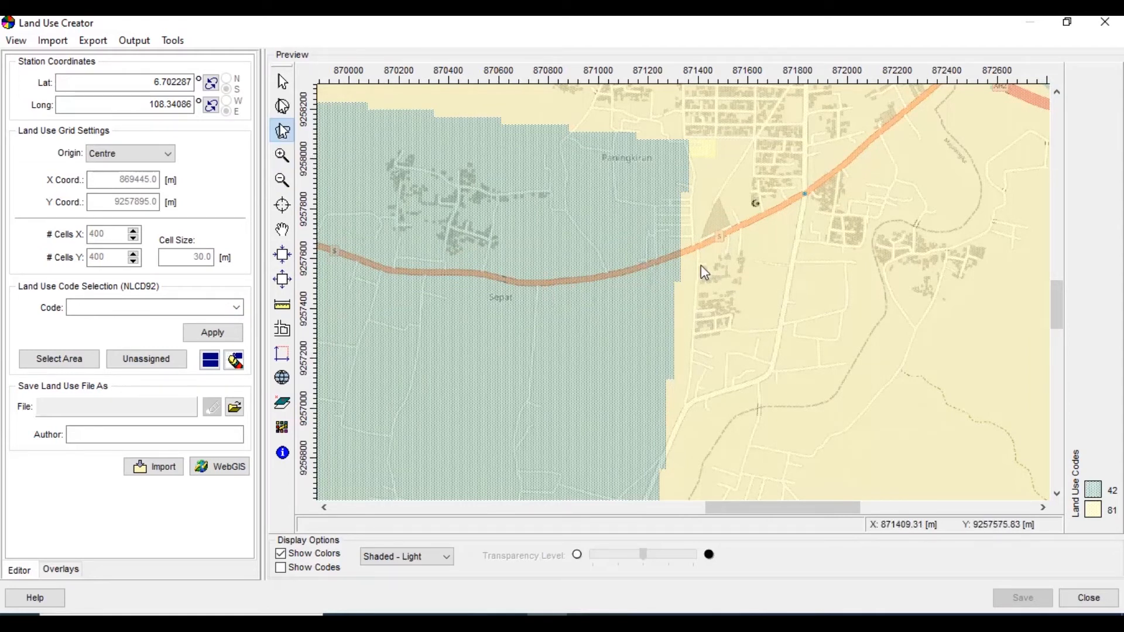
left_click(1057, 92)
left_click(1056, 92)
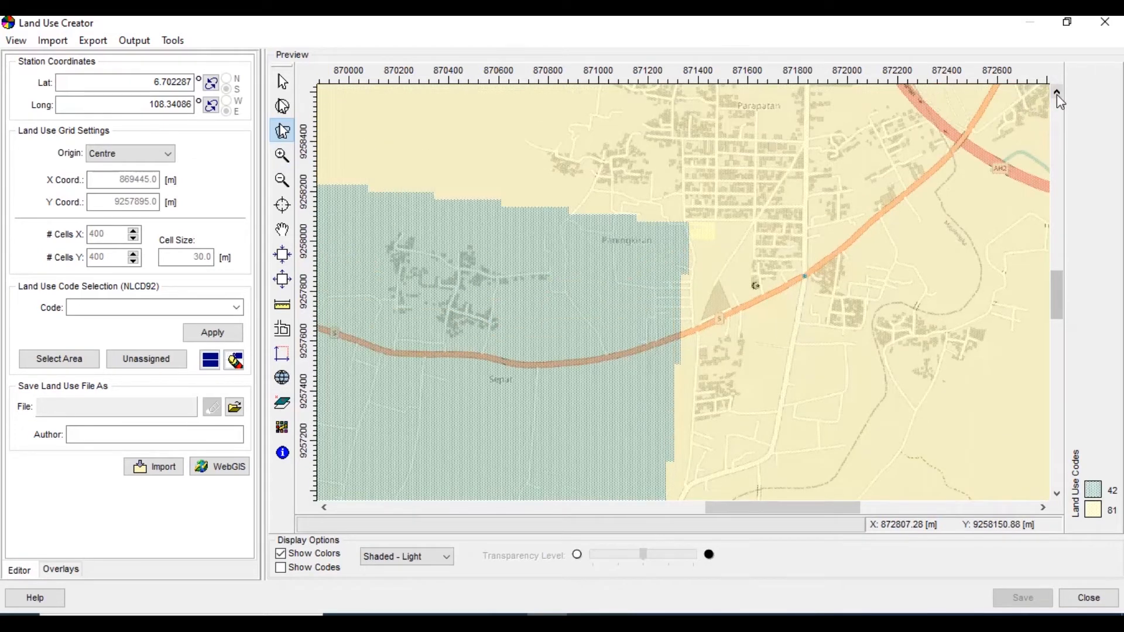
left_click(1057, 93)
left_click(1057, 92)
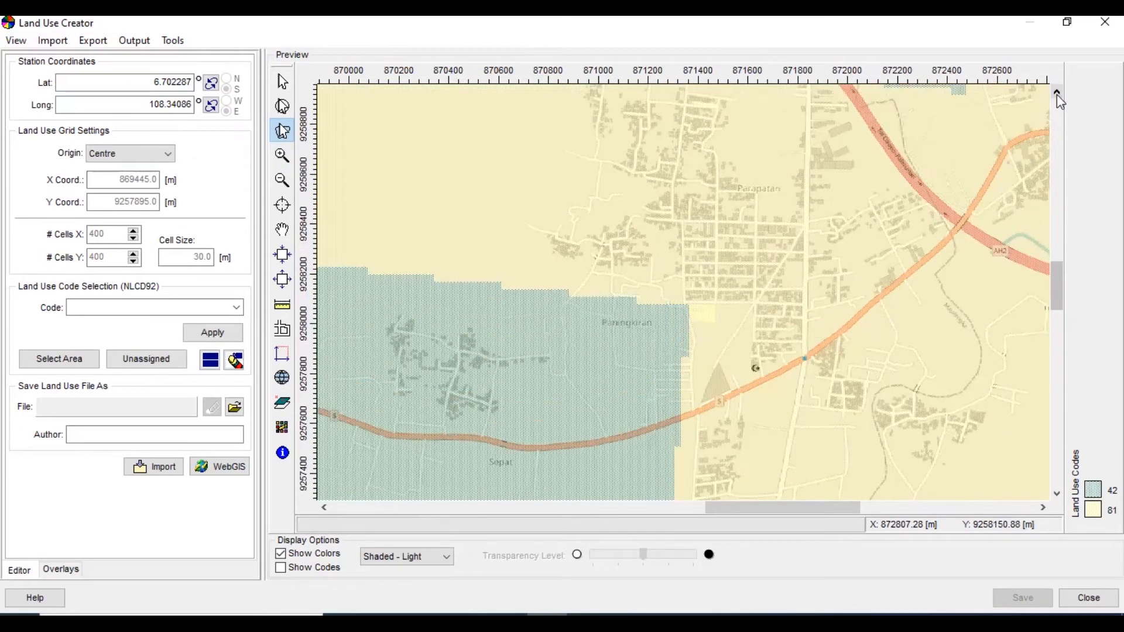
left_click(647, 204)
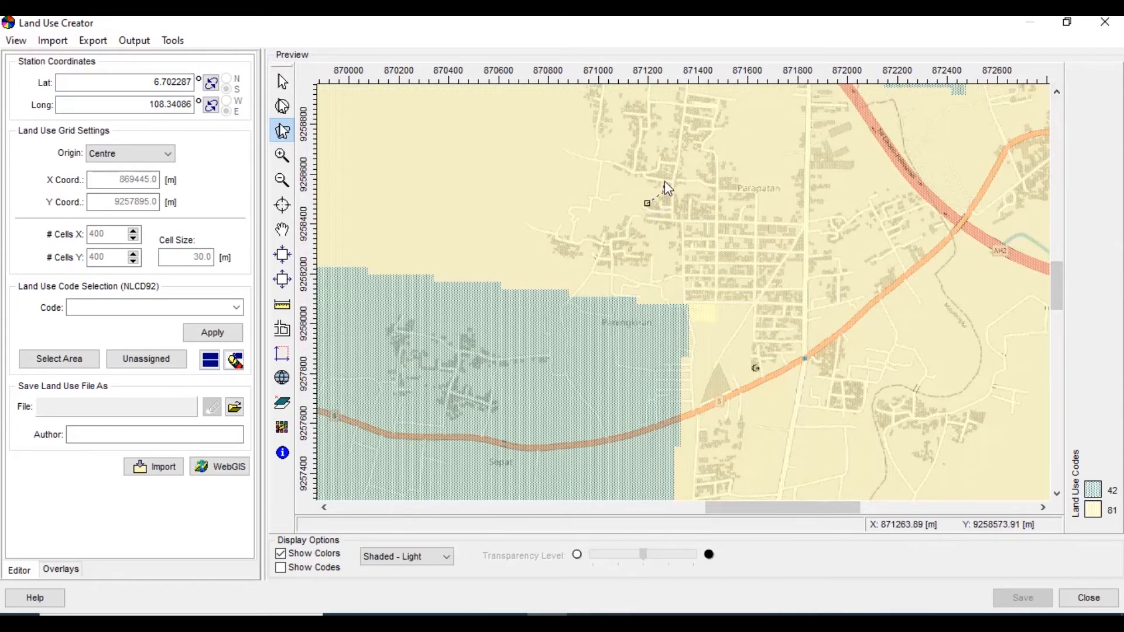
left_click(657, 183)
left_click(632, 175)
left_click(622, 110)
left_click(623, 100)
left_click(639, 99)
left_click(650, 105)
mouse_move(677, 124)
left_mouse_down()
mouse_move(727, 165)
mouse_move(800, 113)
mouse_move(815, 240)
mouse_move(789, 364)
mouse_move(676, 275)
mouse_move(553, 250)
mouse_move(647, 203)
left_mouse_up()
left_click(236, 307)
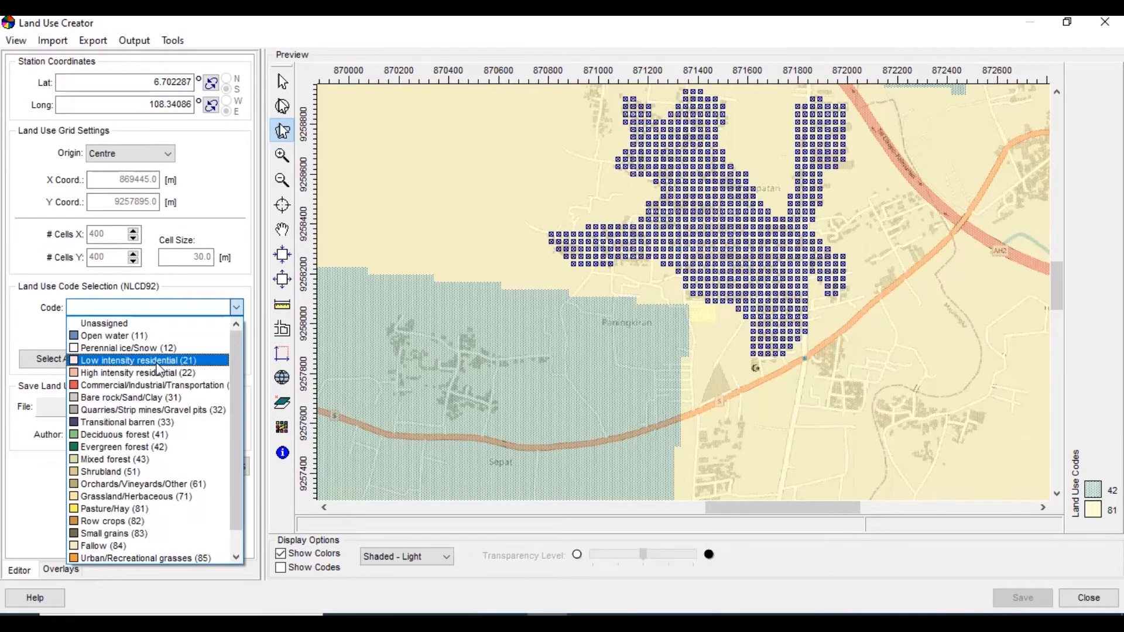
left_click(157, 361)
left_click(224, 332)
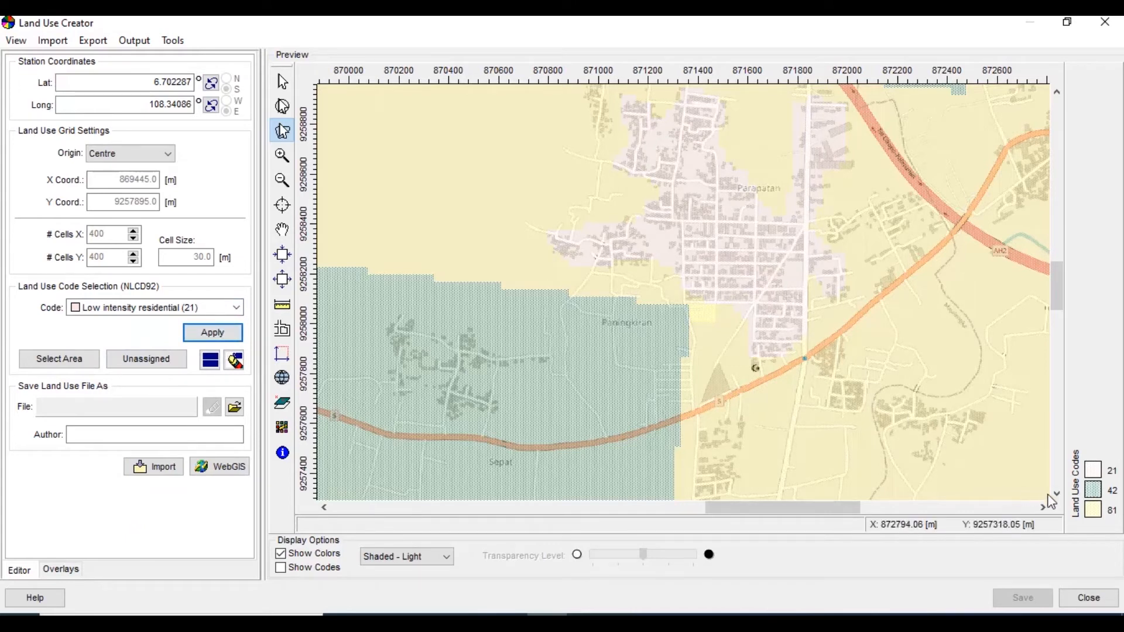
Outline the settlement southeast of Parapatan, below the main road, with a polygonal selection and assign it Low intensity residential (21)
left_click(1056, 494)
left_click(1056, 495)
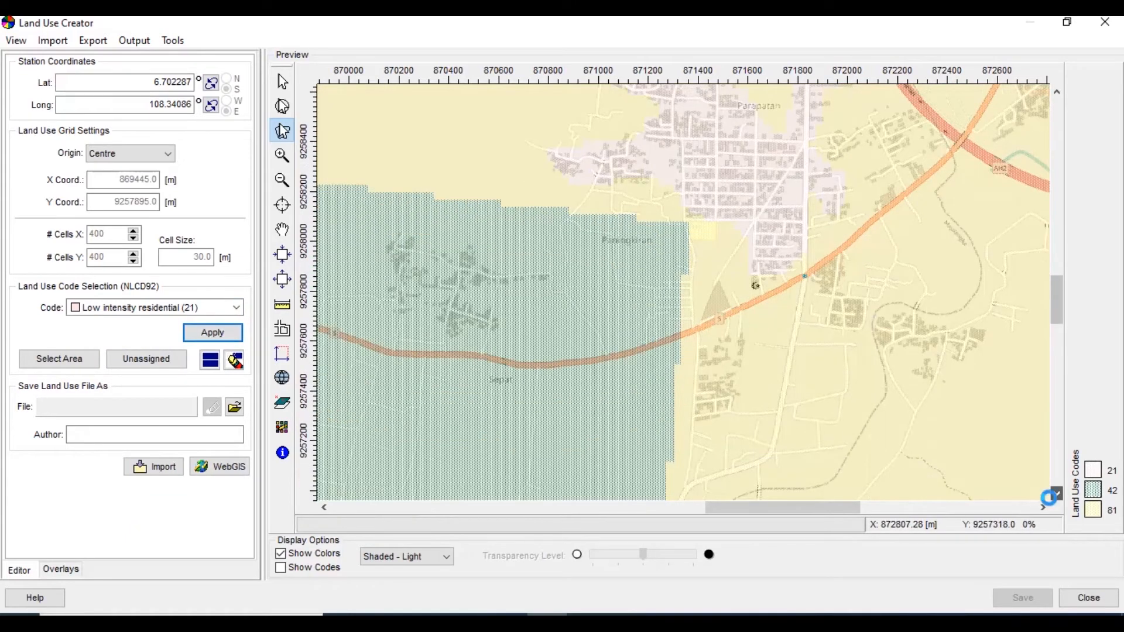
left_click(1057, 494)
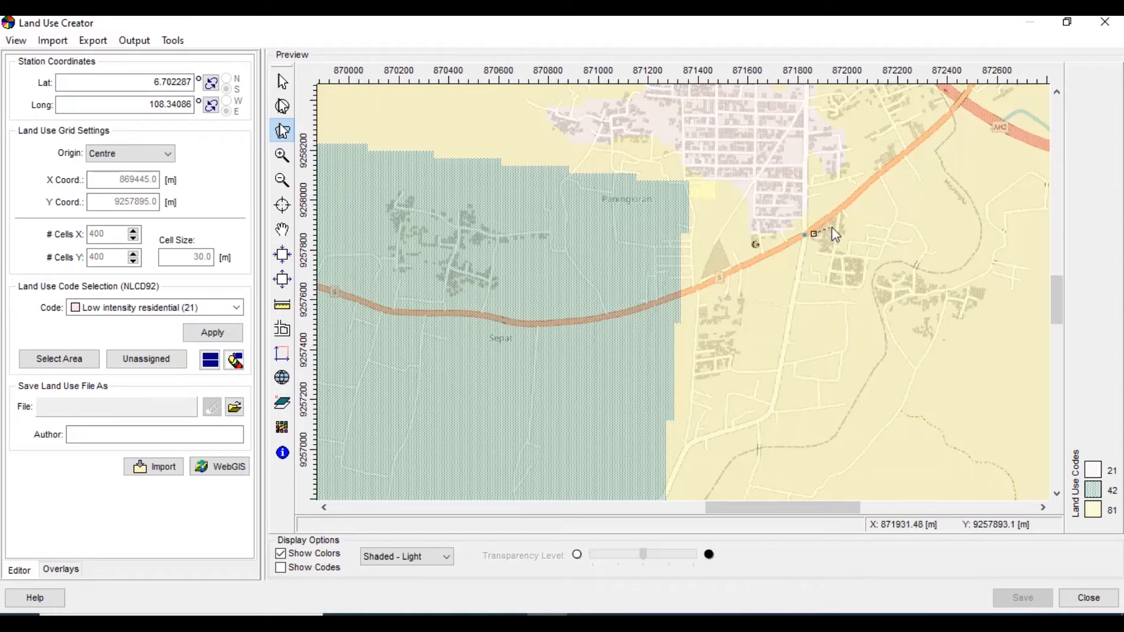
left_click(841, 215)
left_click(913, 273)
left_click(933, 283)
left_click(972, 287)
left_click(986, 286)
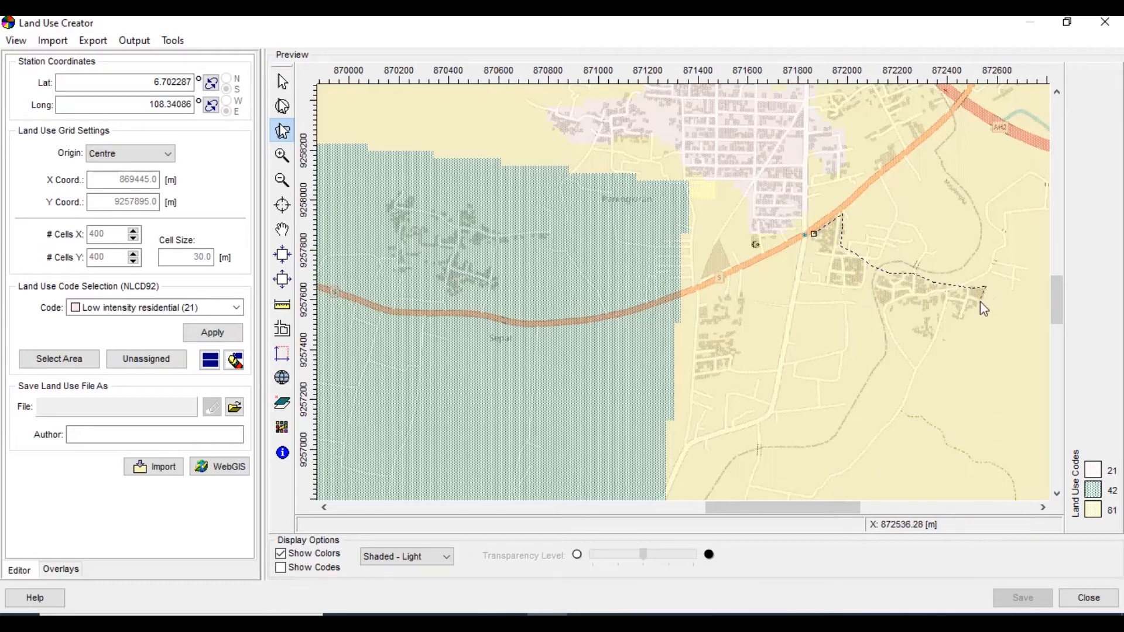
left_click(956, 320)
left_click(934, 332)
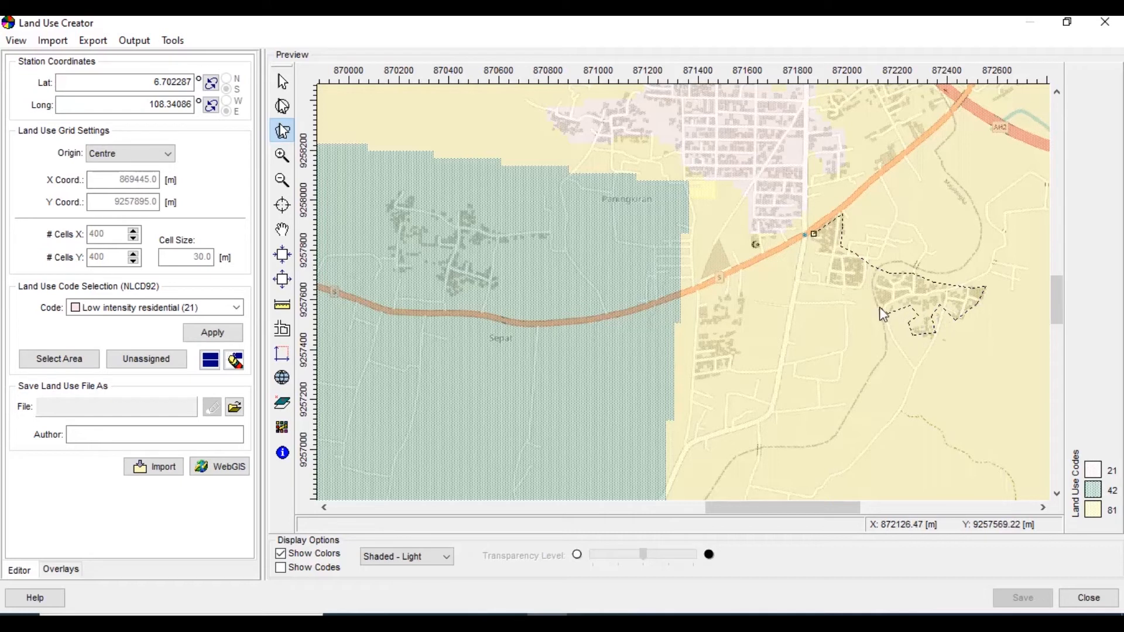
left_click(866, 275)
left_click(860, 287)
left_click(842, 291)
left_click(813, 235)
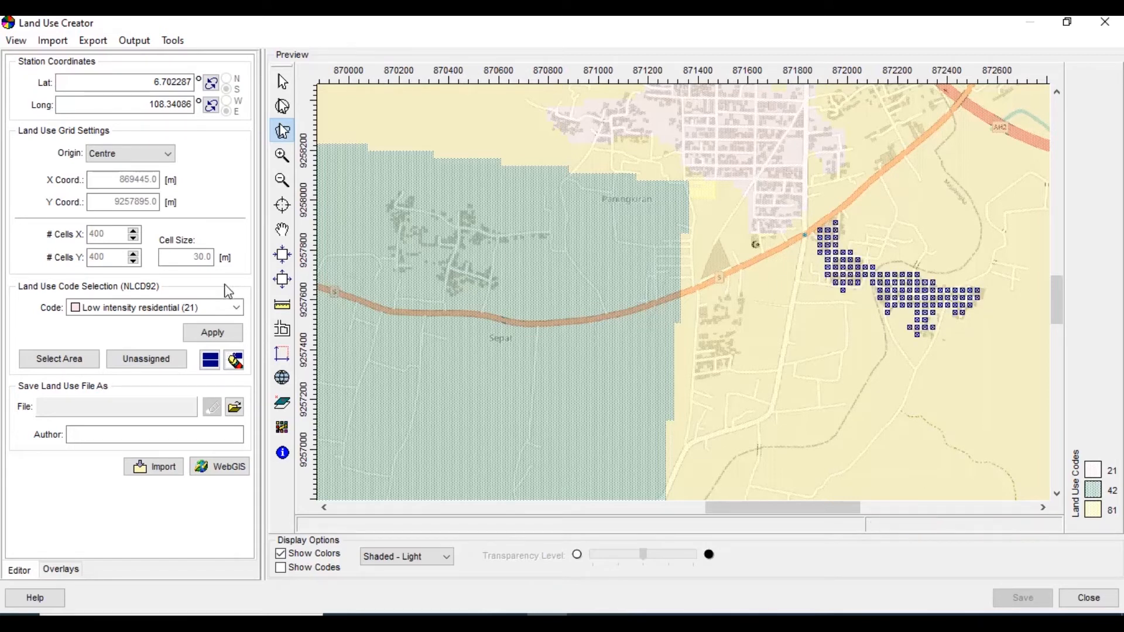
left_click(236, 307)
left_click(216, 319)
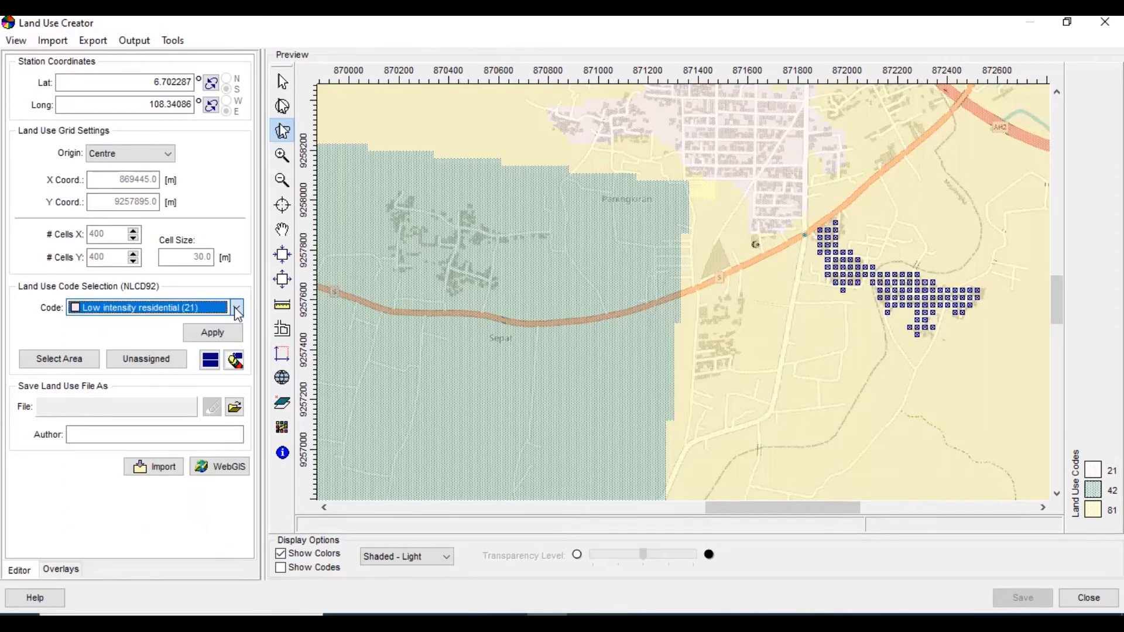
left_click(213, 333)
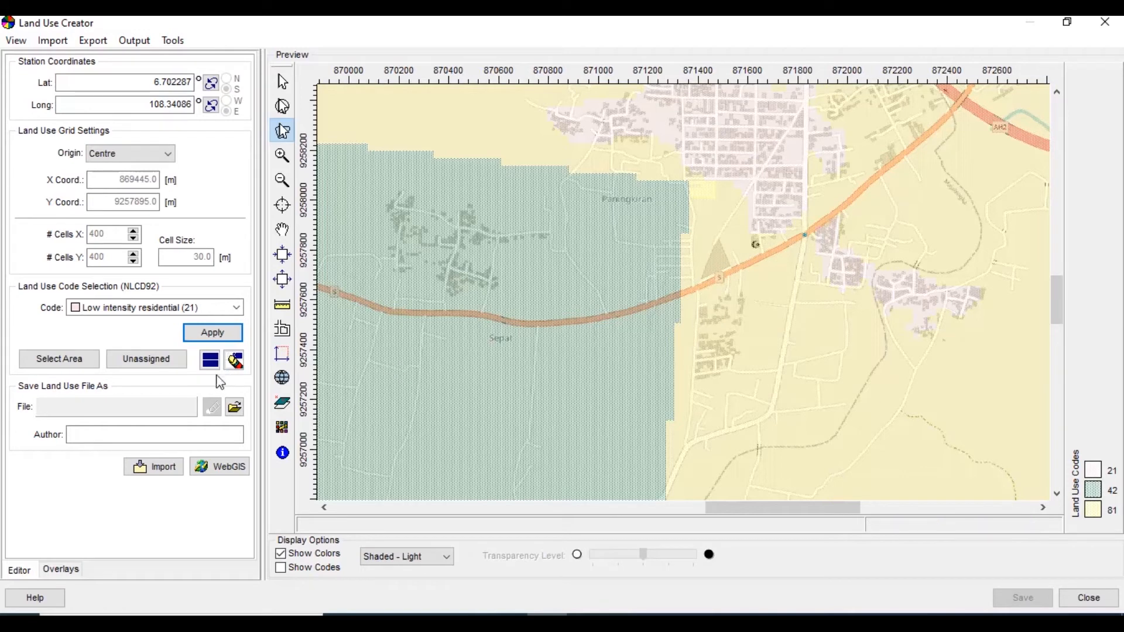
Save the land use data as StudyArea.tif in the Pelatihan folder, overwriting the existing file
left_click(235, 408)
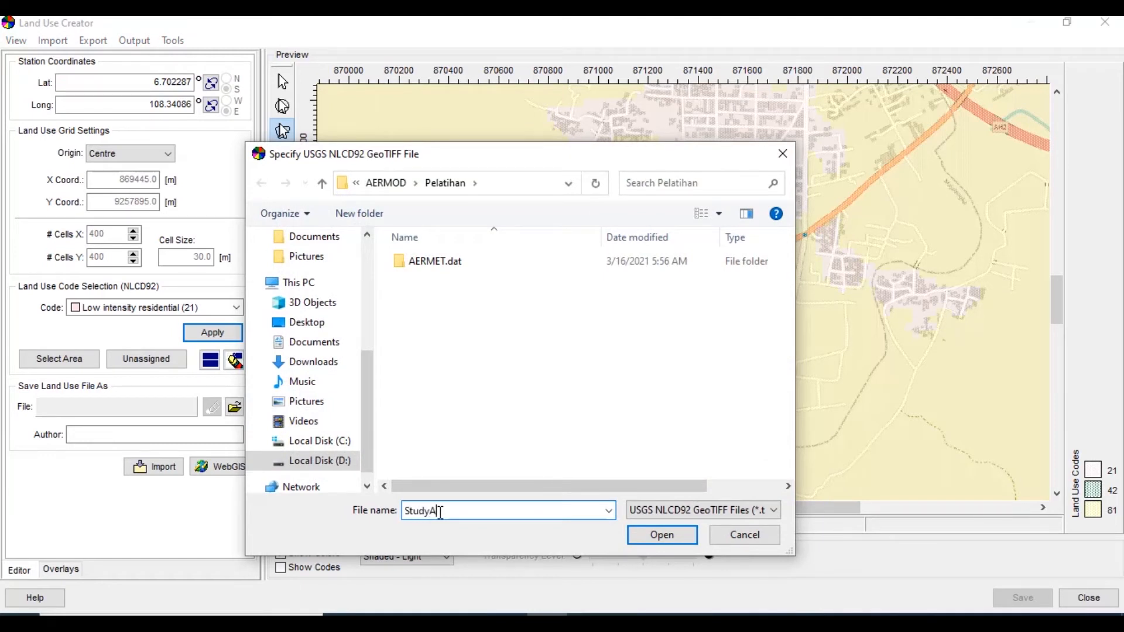
type("StudyArea")
left_click(682, 538)
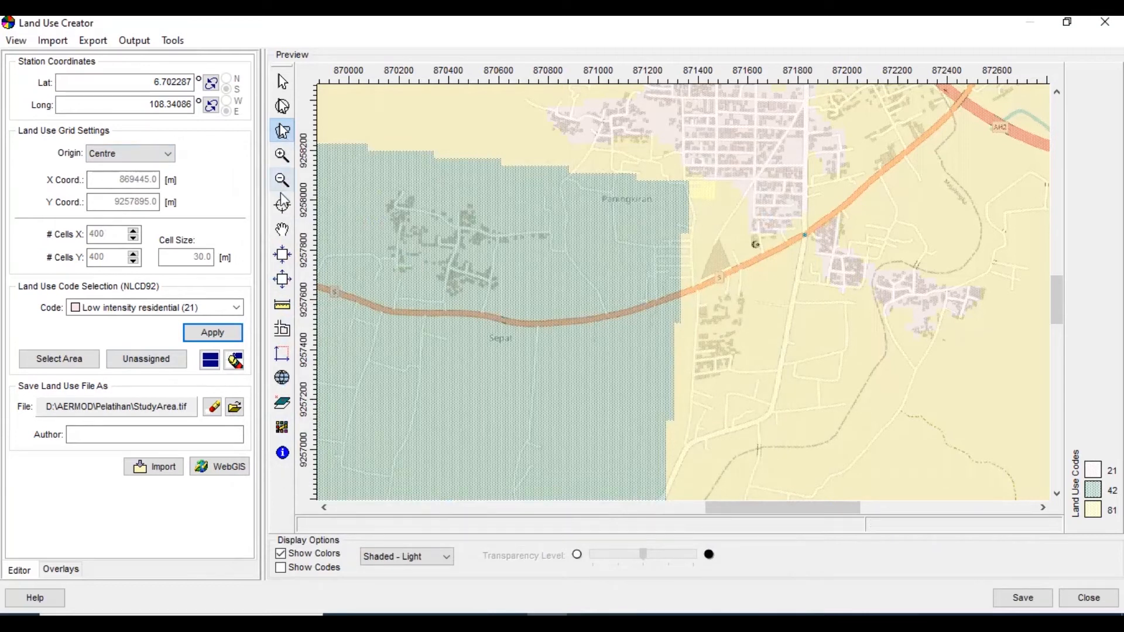
left_click(282, 255)
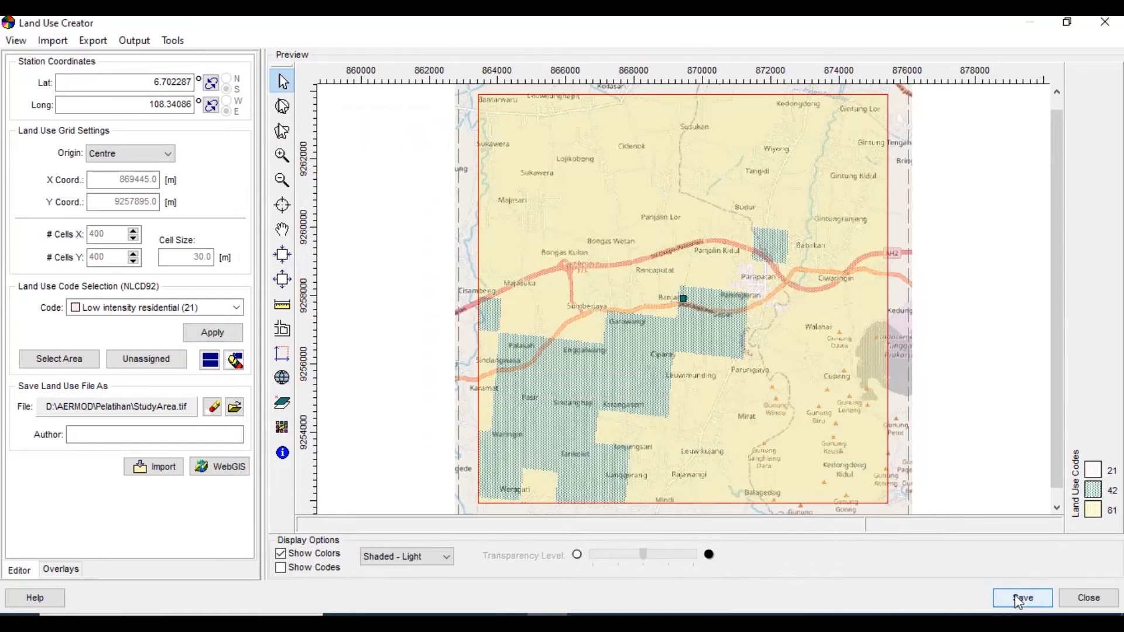
left_click(1019, 601)
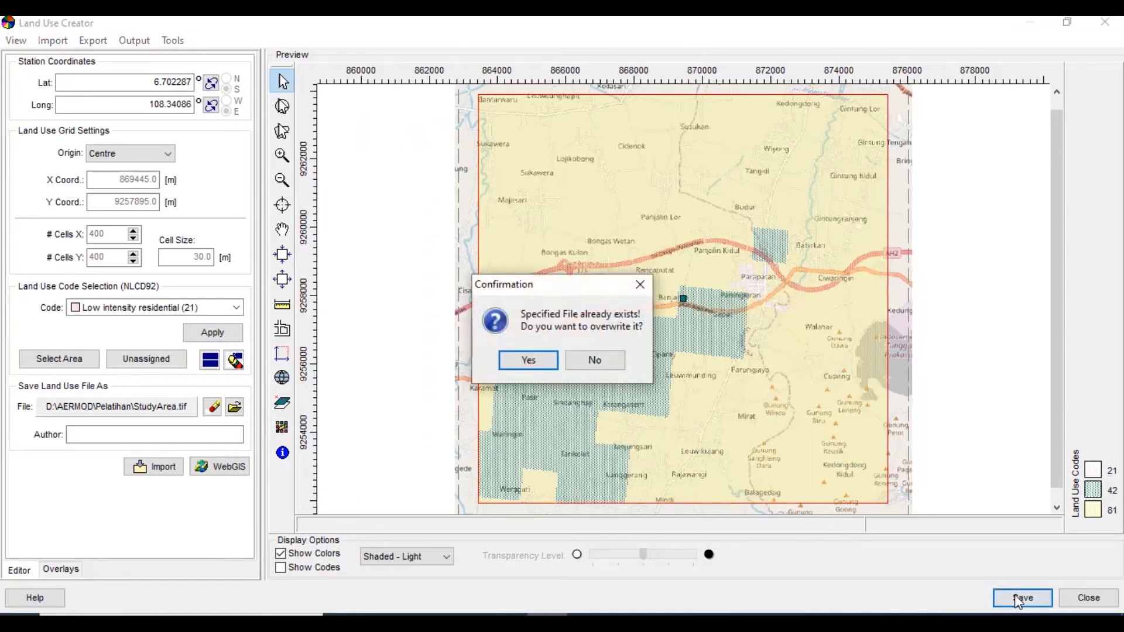
left_click(531, 361)
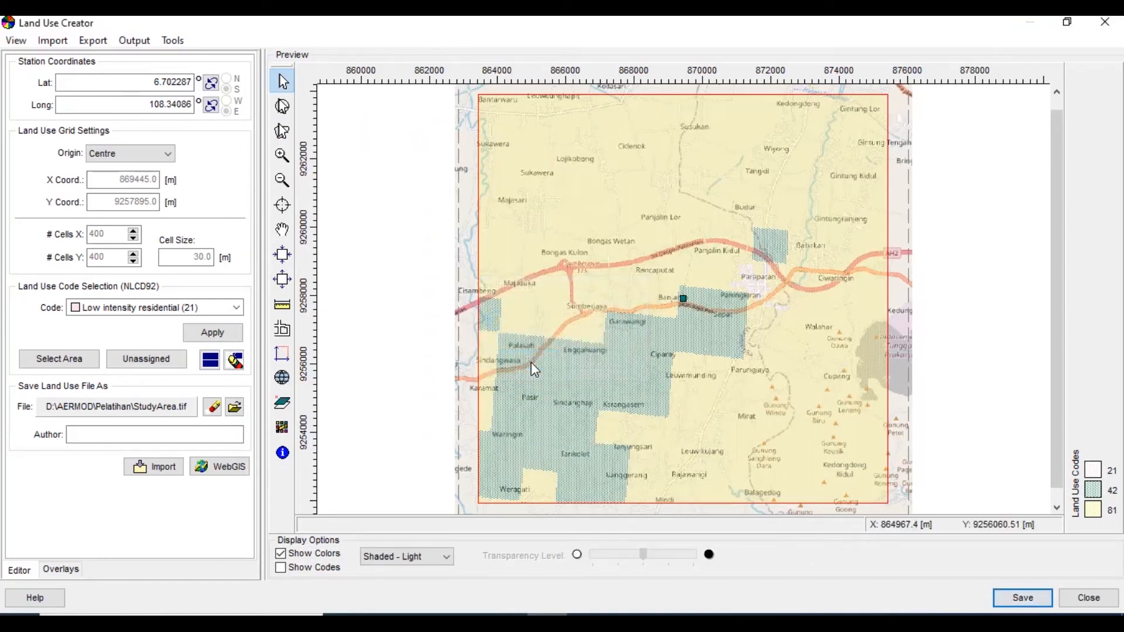
Leave the land use editor and load StudyArea.tif into the AERSURFACE utility as USGS NLCD92 (GeoTIFF) land cover data
left_click(1103, 603)
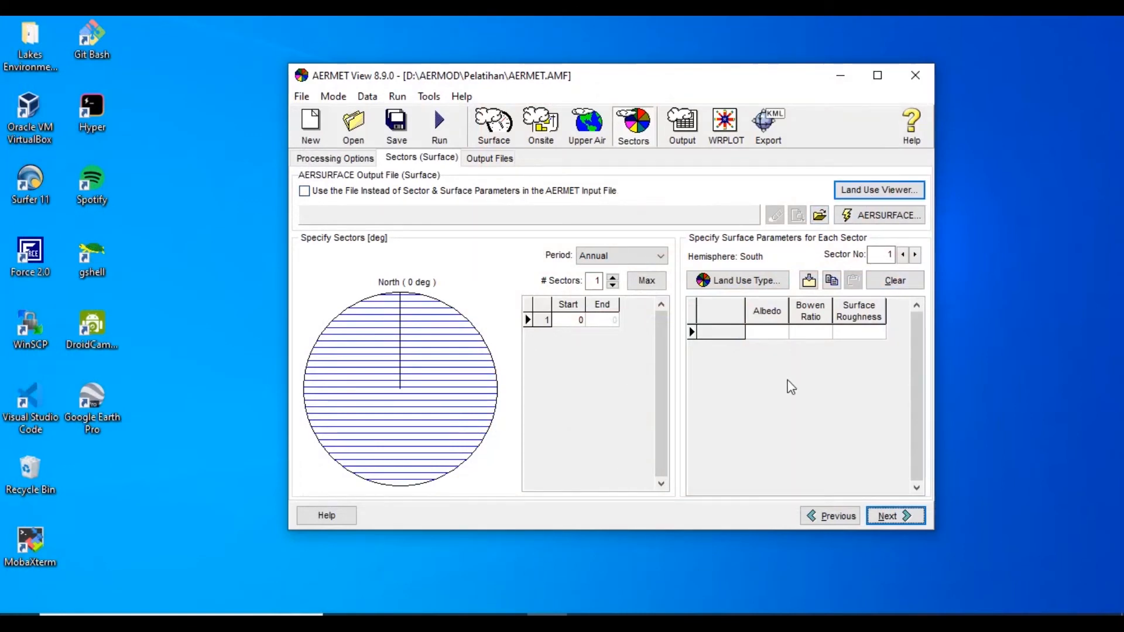
left_click(865, 215)
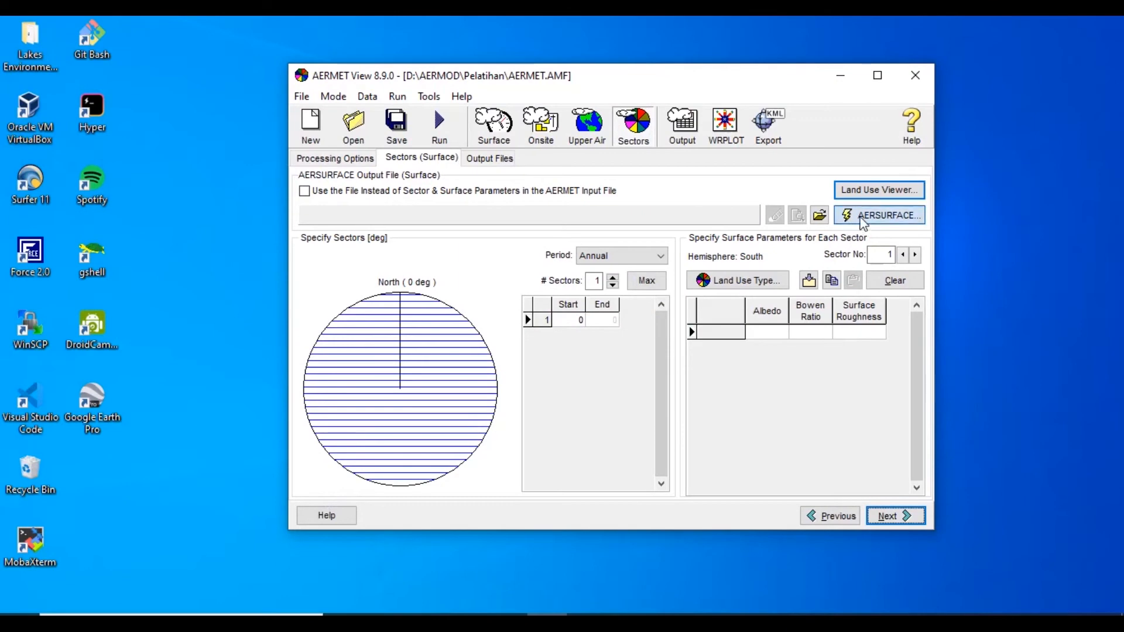
left_click(772, 163)
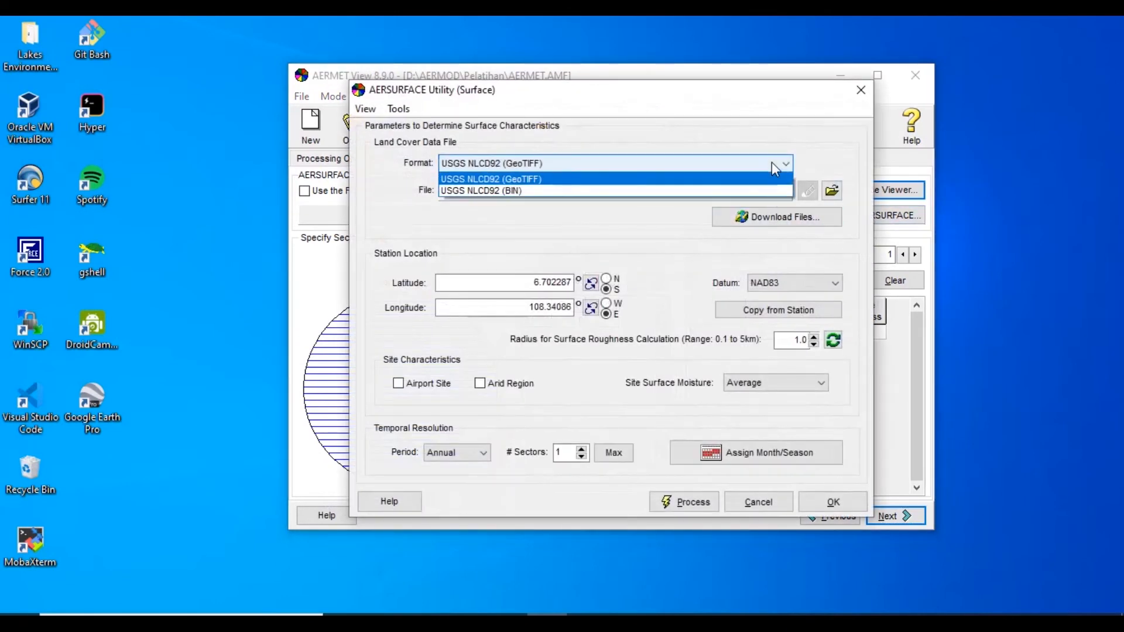
left_click(771, 163)
left_click(831, 190)
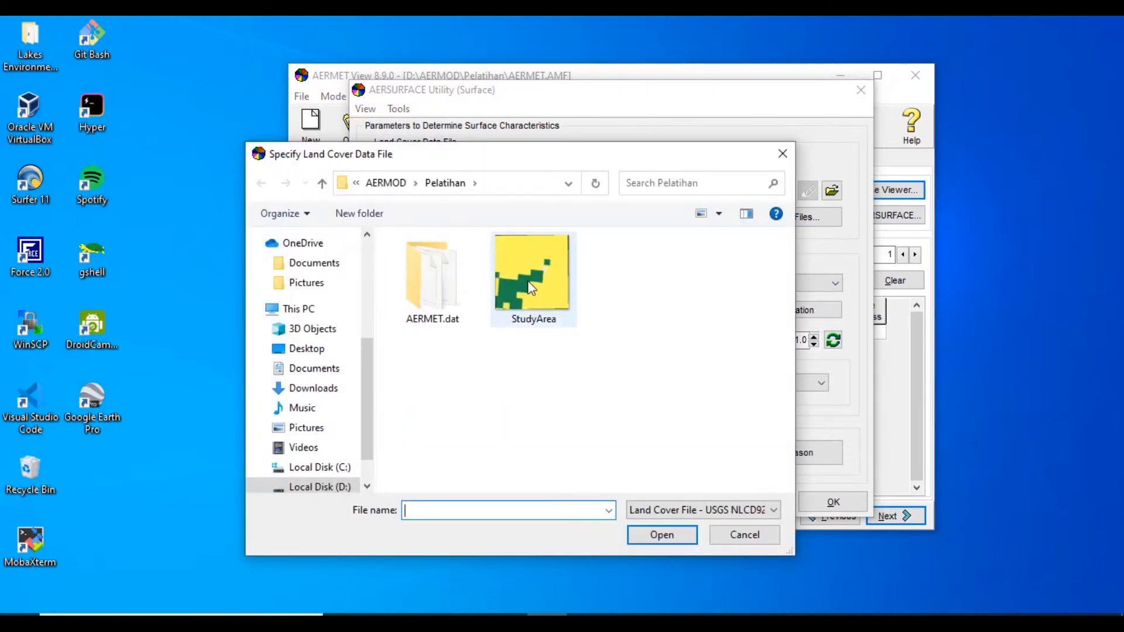
left_click(528, 279)
left_click(654, 537)
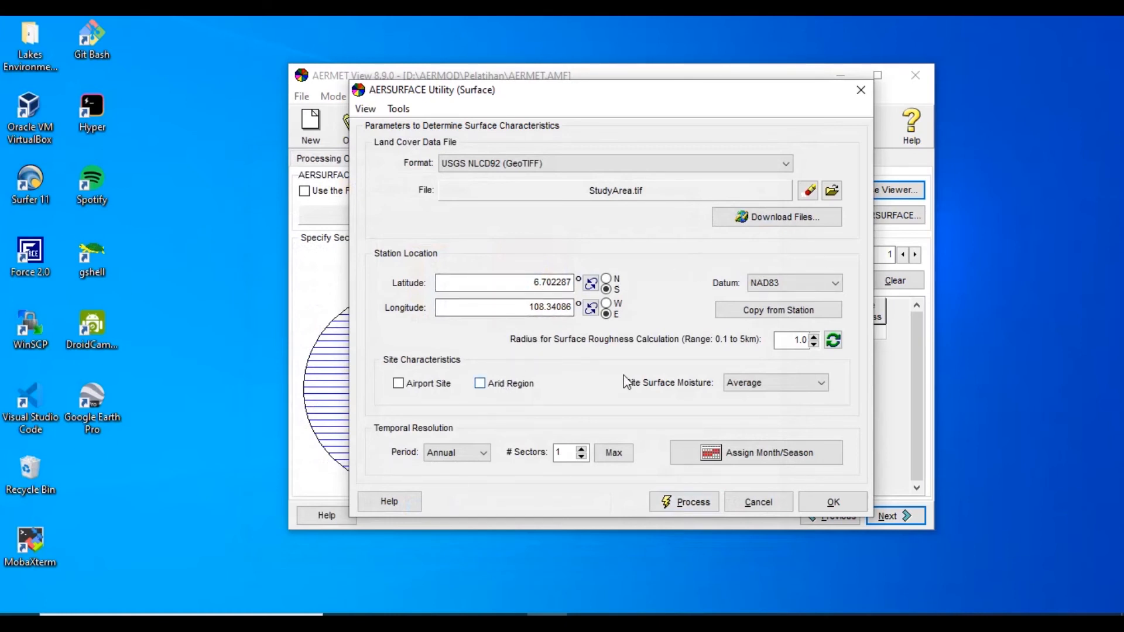
Mark the site as an arid region, keep the NAD83 datum, process AERSURFACE and accept its surface parameters for the sector
left_click(764, 286)
left_click(764, 286)
left_click(684, 503)
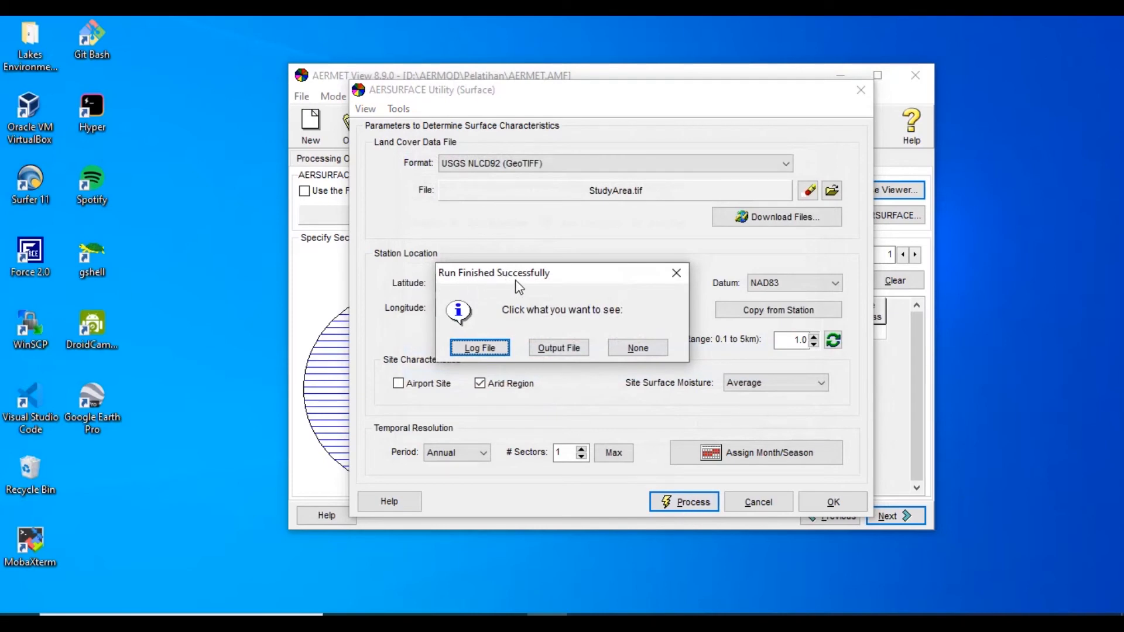
left_click(637, 348)
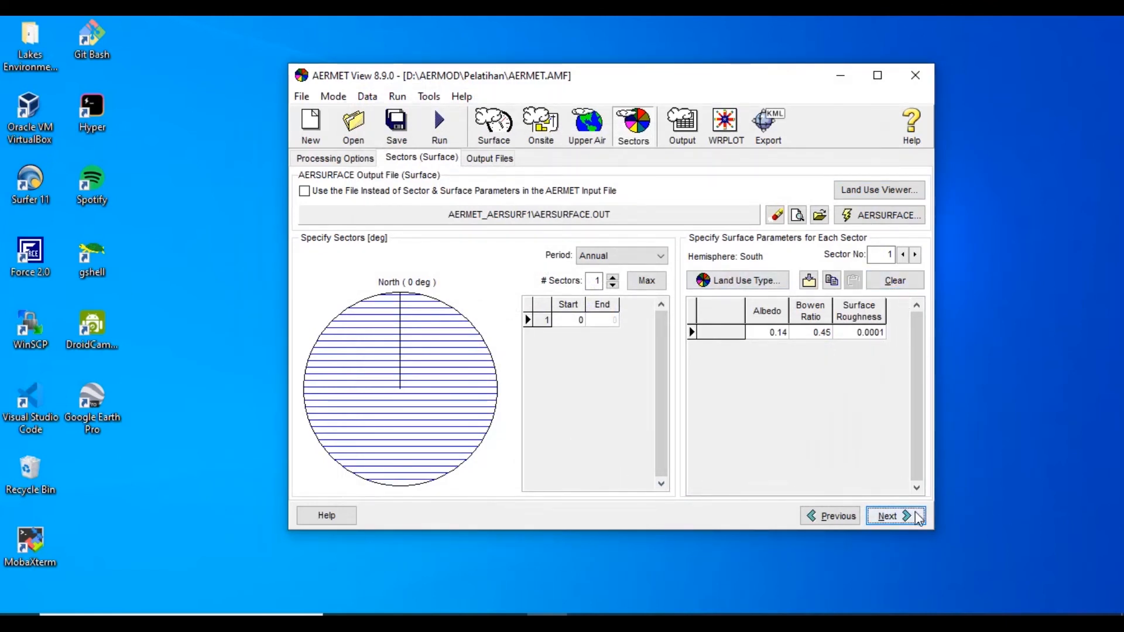
Run the AERMET project from its output file settings, then view the generated surface met data file and close it
left_click(917, 518)
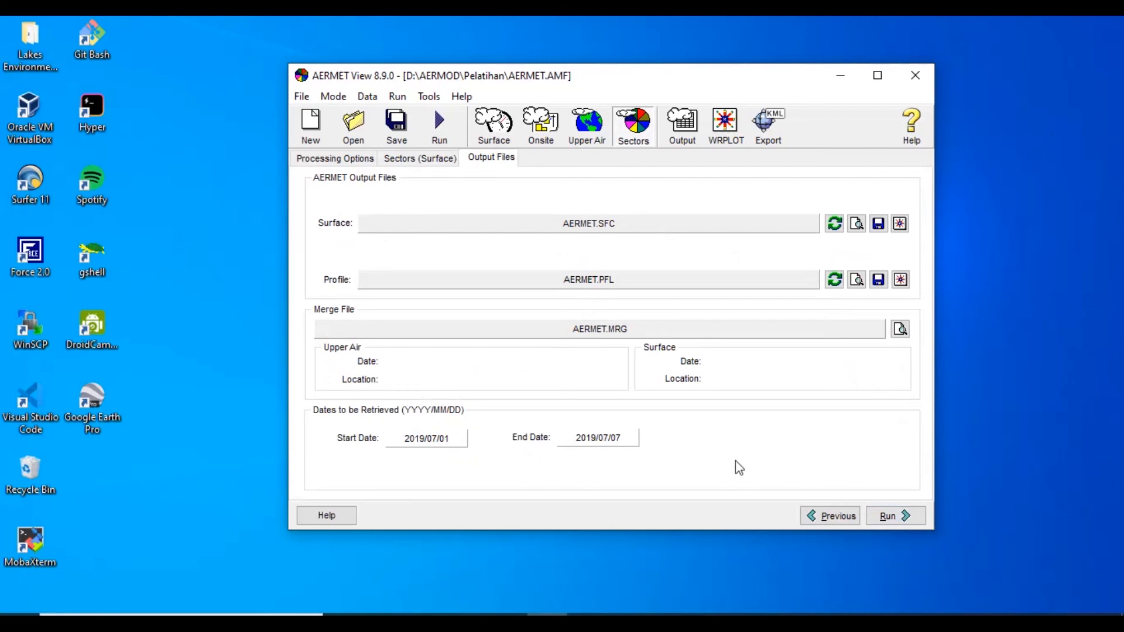
left_click(893, 518)
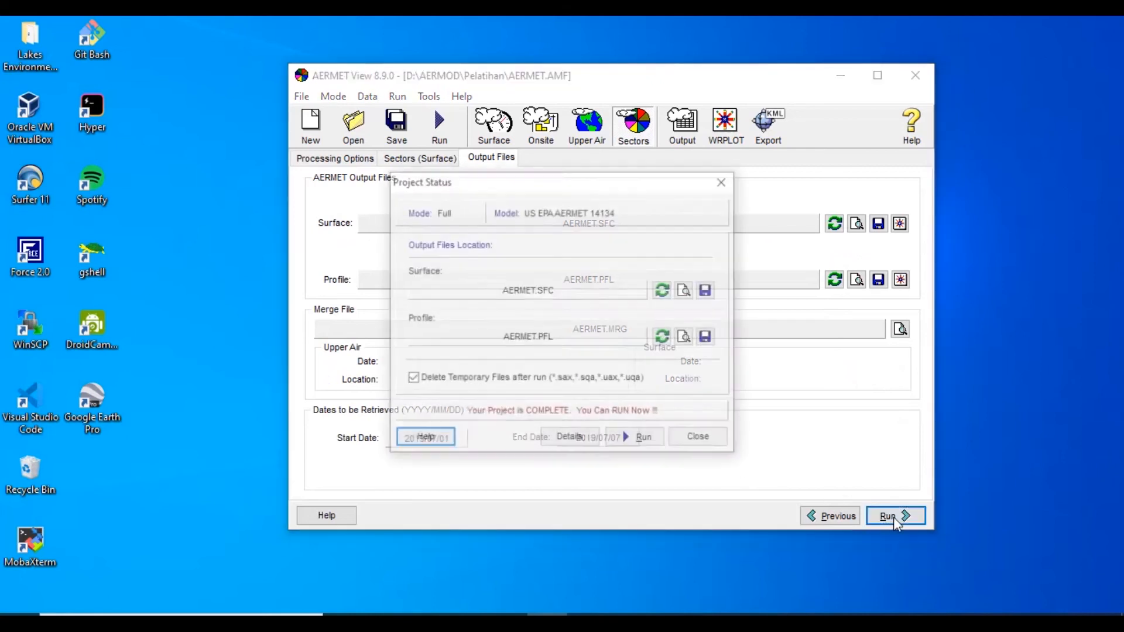
left_click(646, 442)
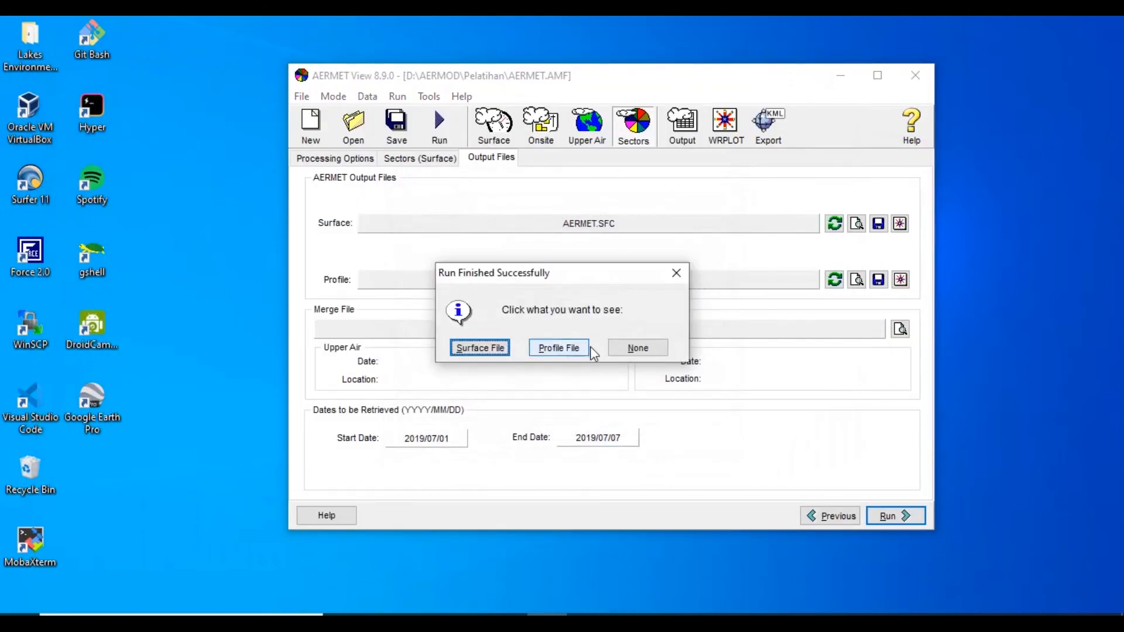
left_click(478, 348)
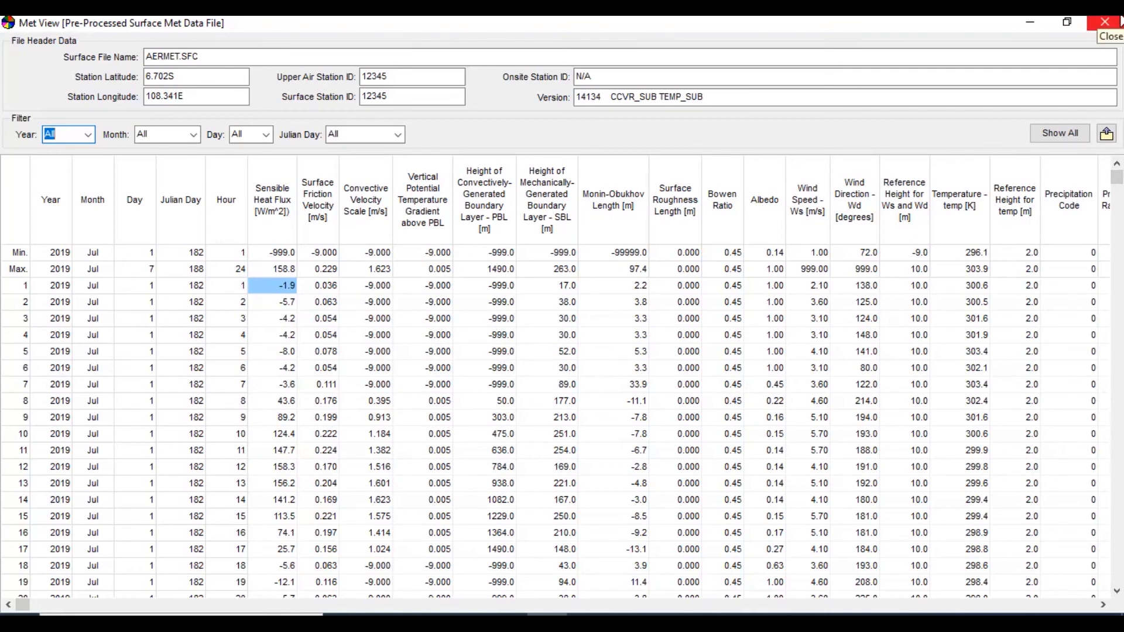
left_click(1105, 22)
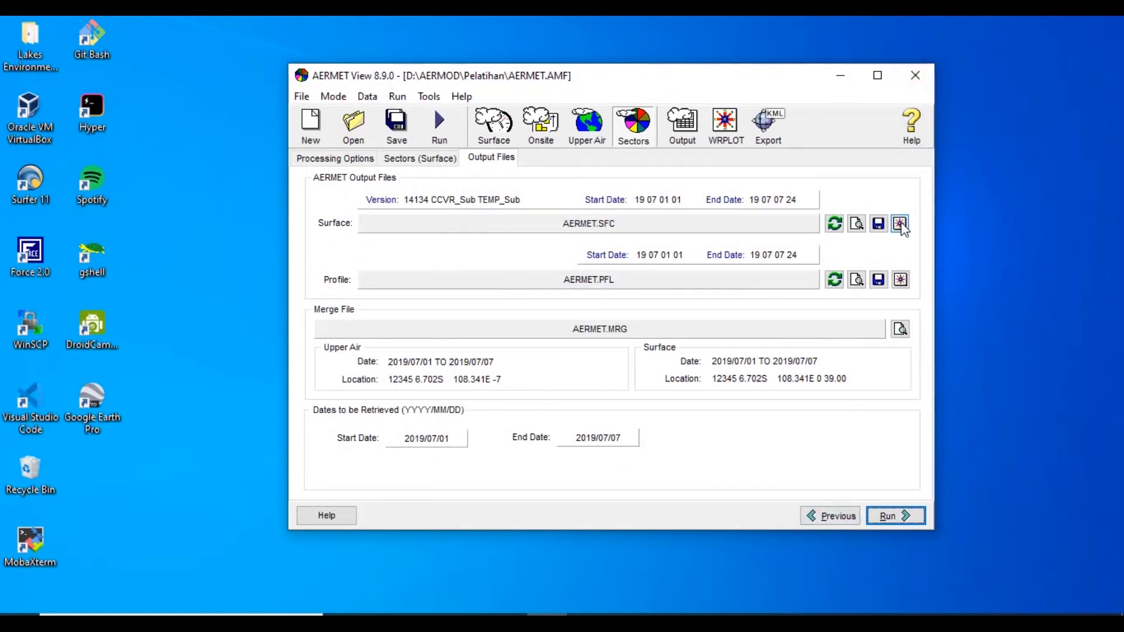
View the surface file's wind rose in WRPLOT View with 8 and then 24 wind directions, and close it
left_click(880, 225)
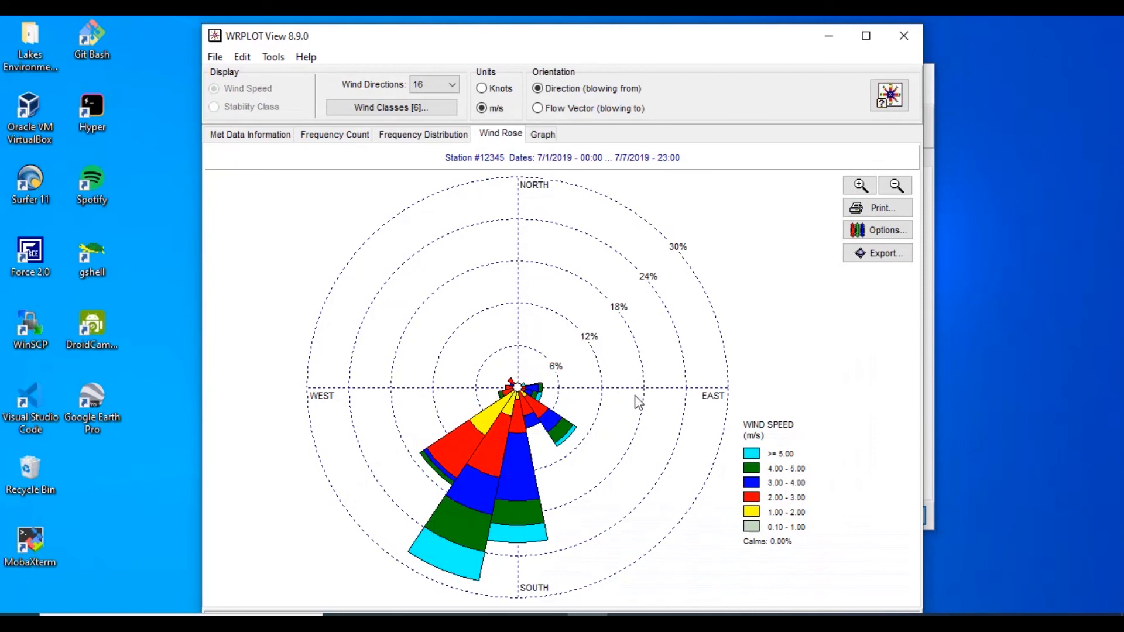
left_click(441, 88)
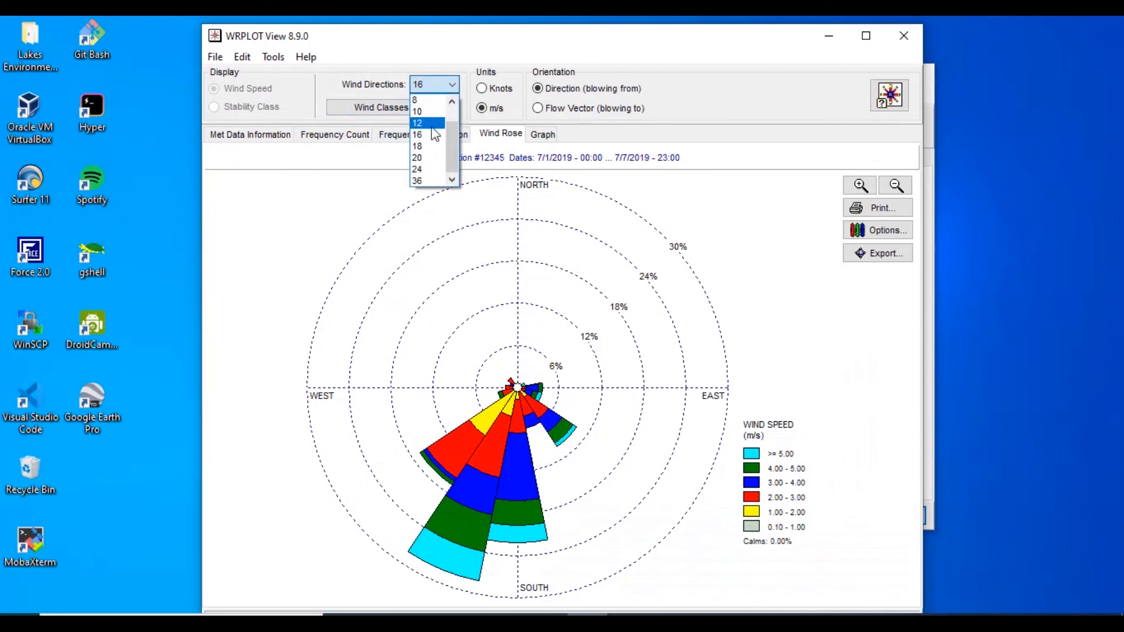
left_click(423, 101)
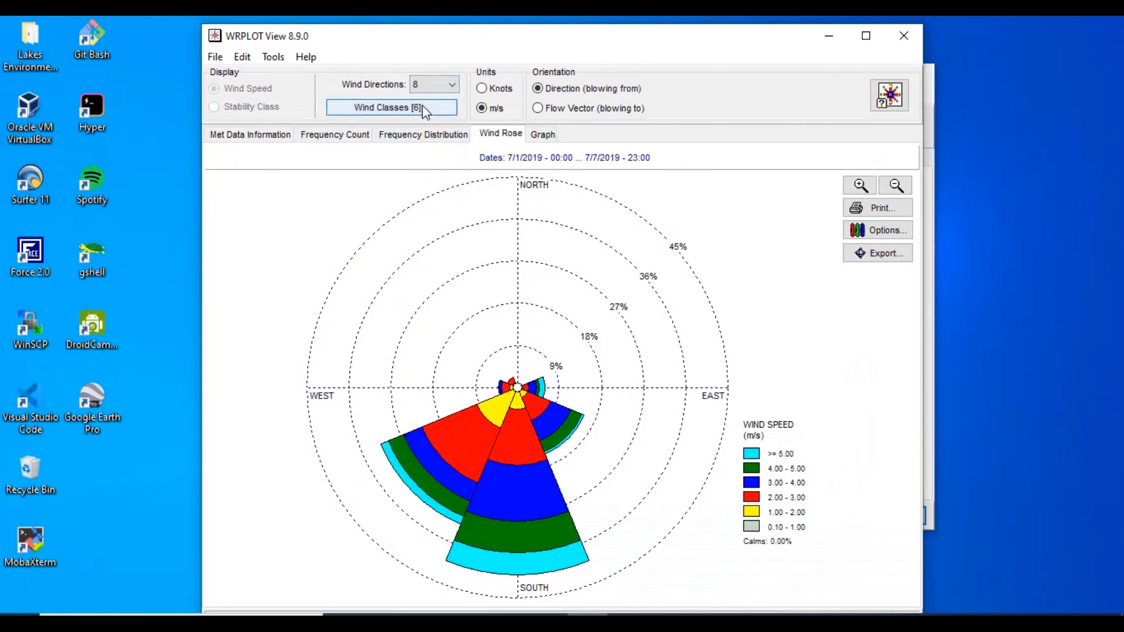
left_click(430, 84)
left_click(424, 171)
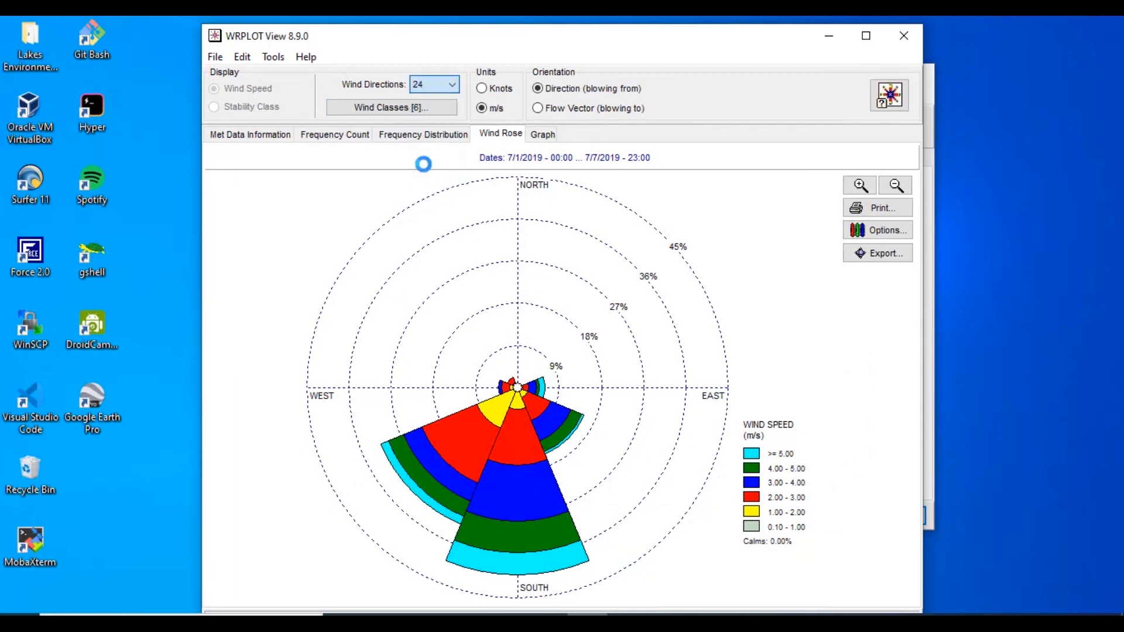
left_click(905, 34)
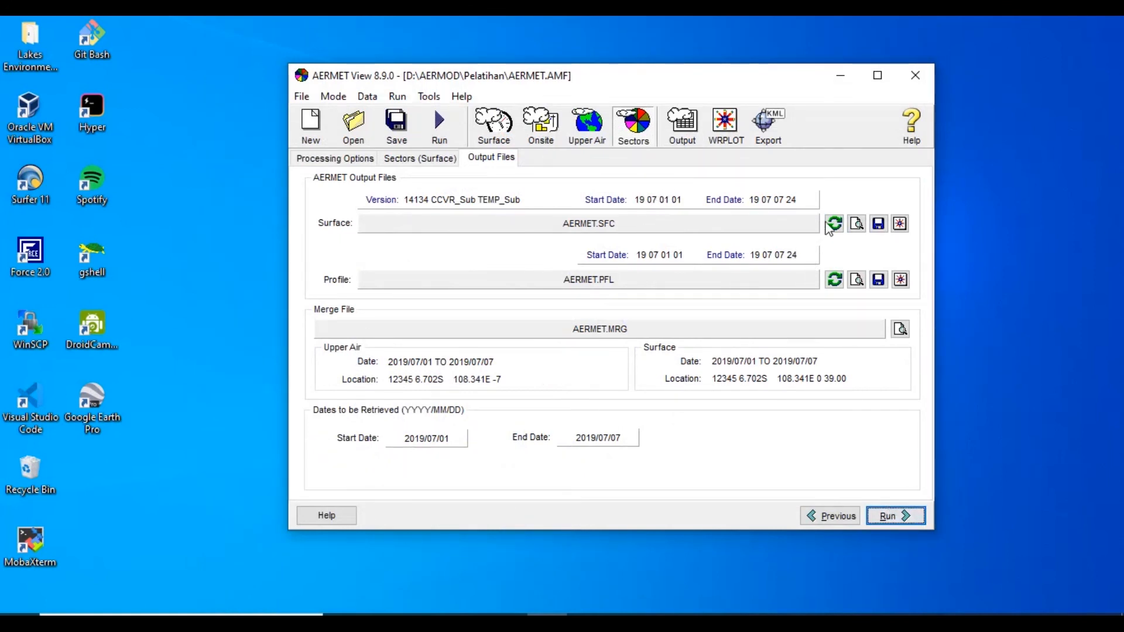
Export the project to Google Earth, view the surface station and study area, and close it, discarding the temporary places
left_click(767, 125)
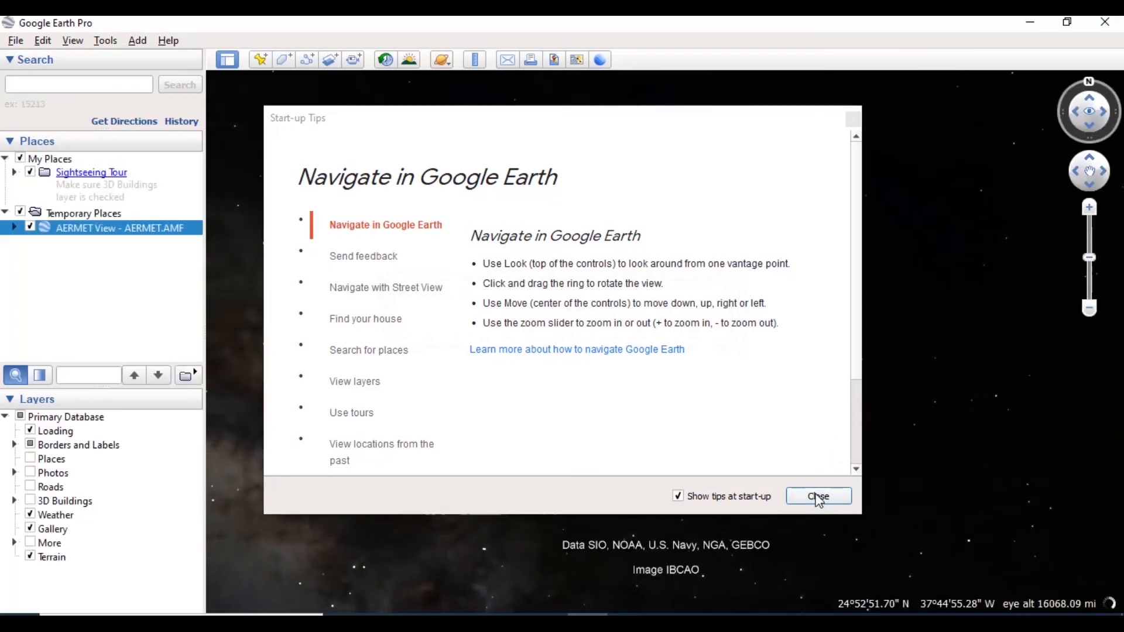
left_click(818, 497)
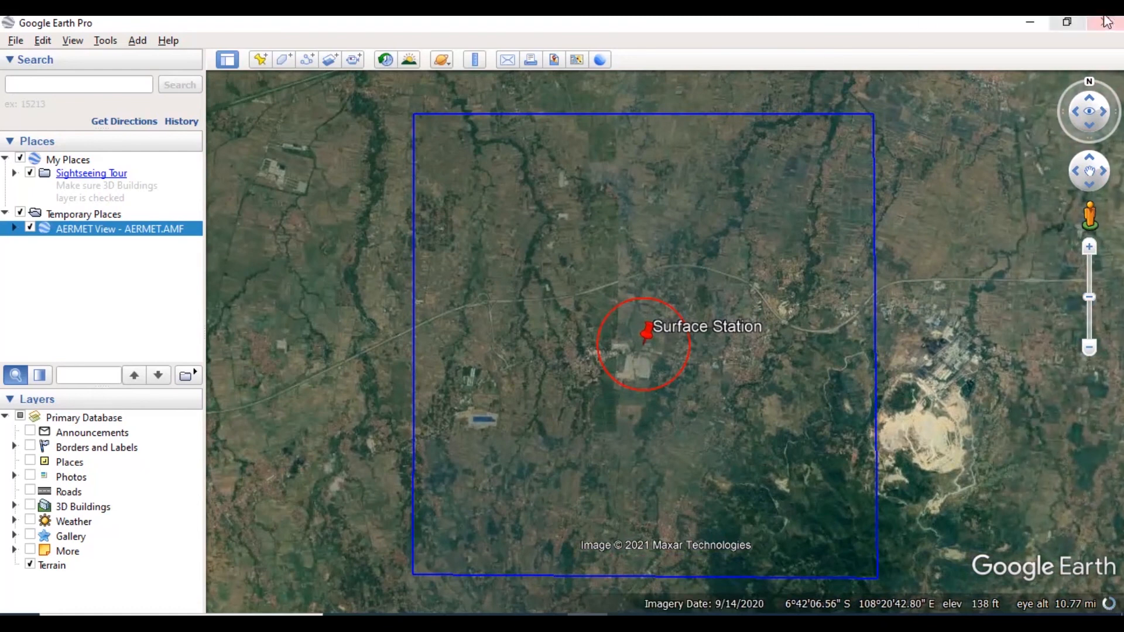
left_click(1119, 22)
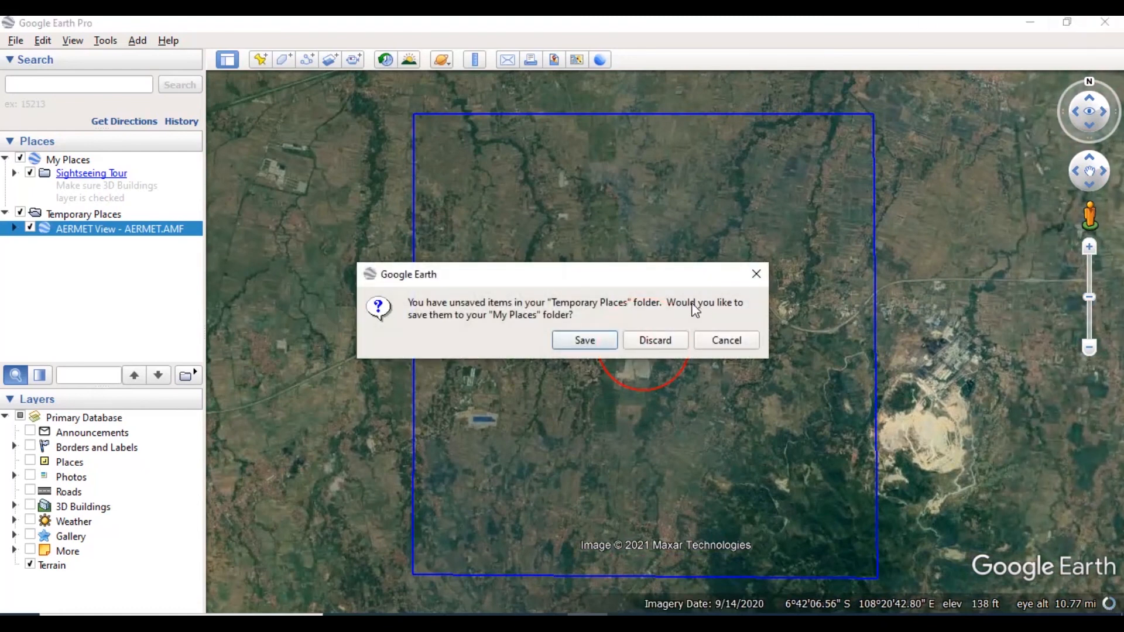
left_click(653, 340)
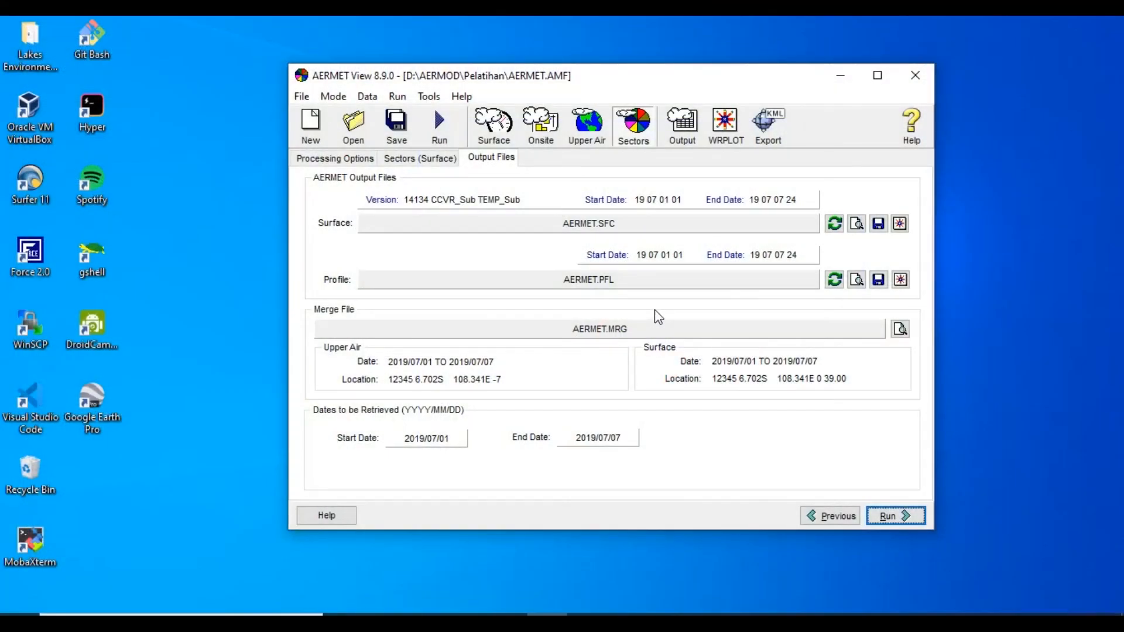